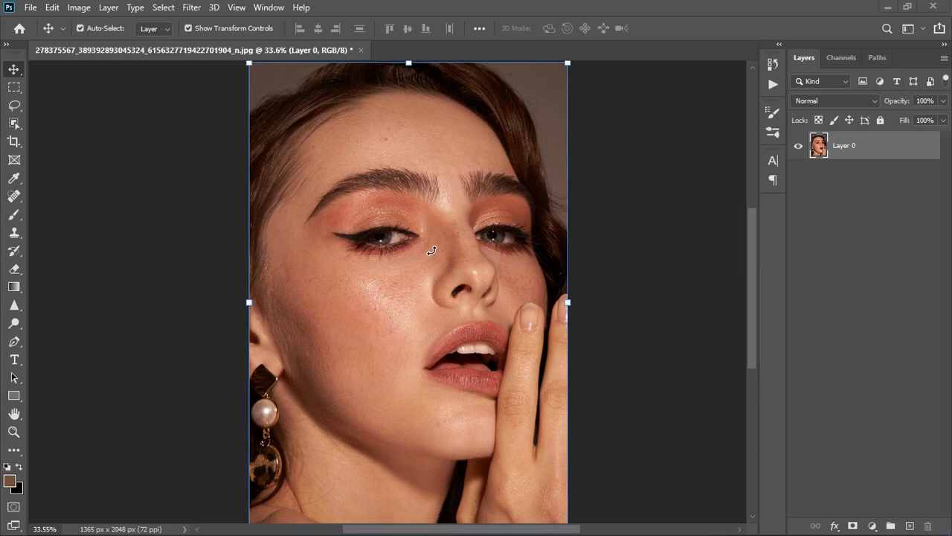
Examine the skin tones and red patches on the portrait's cheeks, nose and forehead at different magnifications.
{"action": "scroll", "coordinate": [429, 179], "scroll_direction": "down", "scroll_amount": 2}
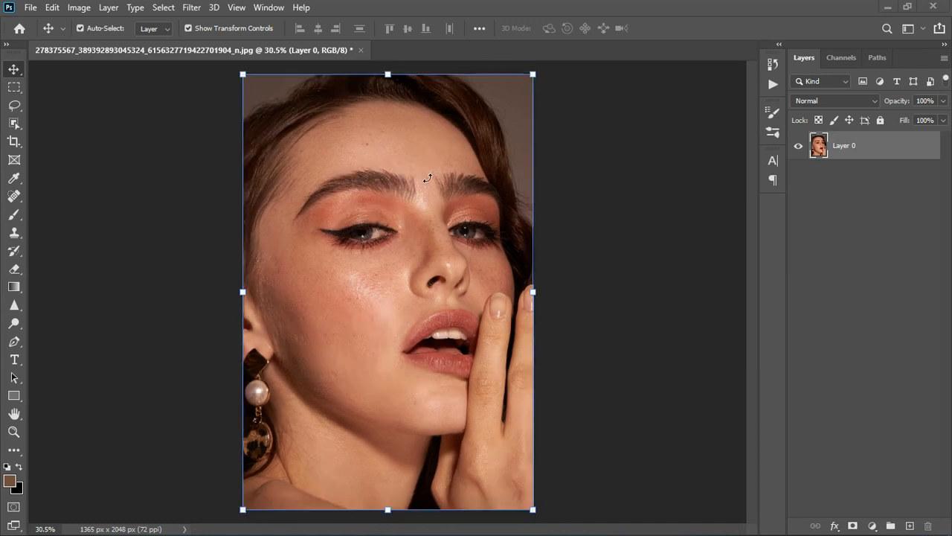
{"action": "scroll", "coordinate": [398, 302], "scroll_direction": "up", "scroll_amount": 1}
{"action": "scroll", "coordinate": [398, 302], "scroll_direction": "up", "scroll_amount": 2}
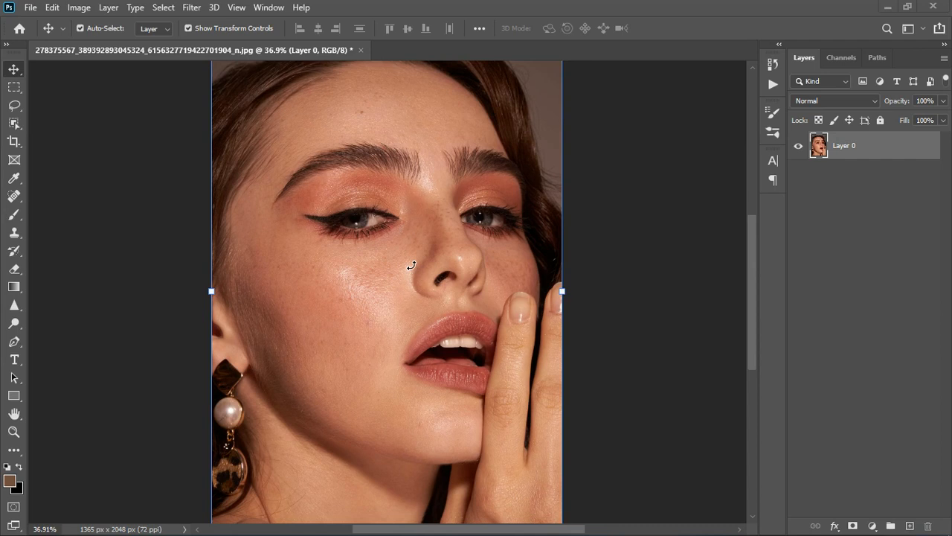
{"action": "scroll", "coordinate": [410, 265], "scroll_direction": "down", "scroll_amount": 2}
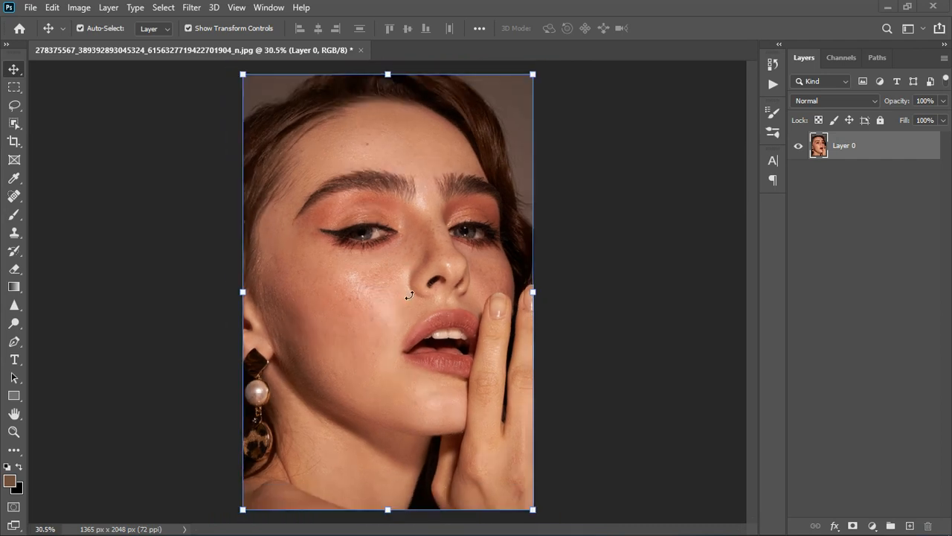
{"action": "scroll", "coordinate": [409, 296], "scroll_direction": "up", "scroll_amount": 3}
{"action": "scroll", "coordinate": [411, 258], "scroll_direction": "up", "scroll_amount": 3}
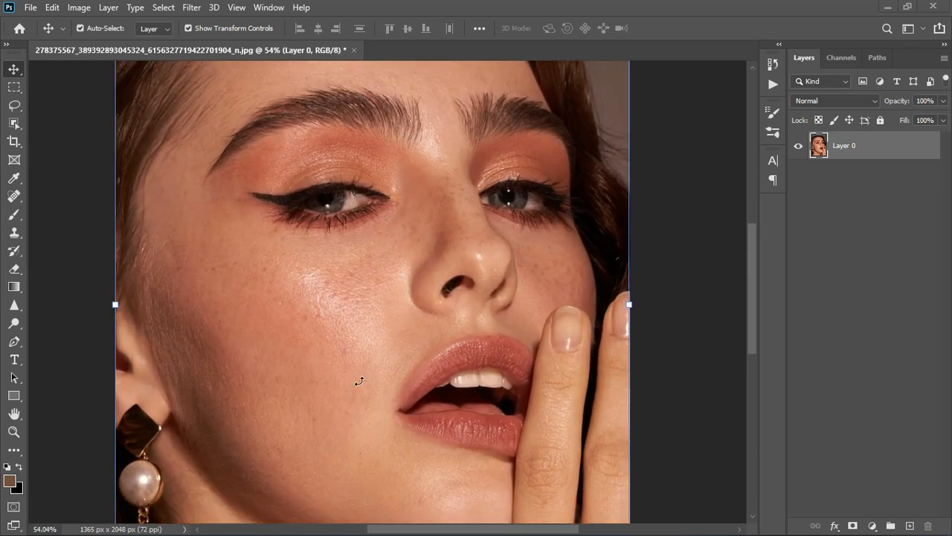
{"action": "scroll", "coordinate": [464, 233], "scroll_direction": "up", "scroll_amount": 2}
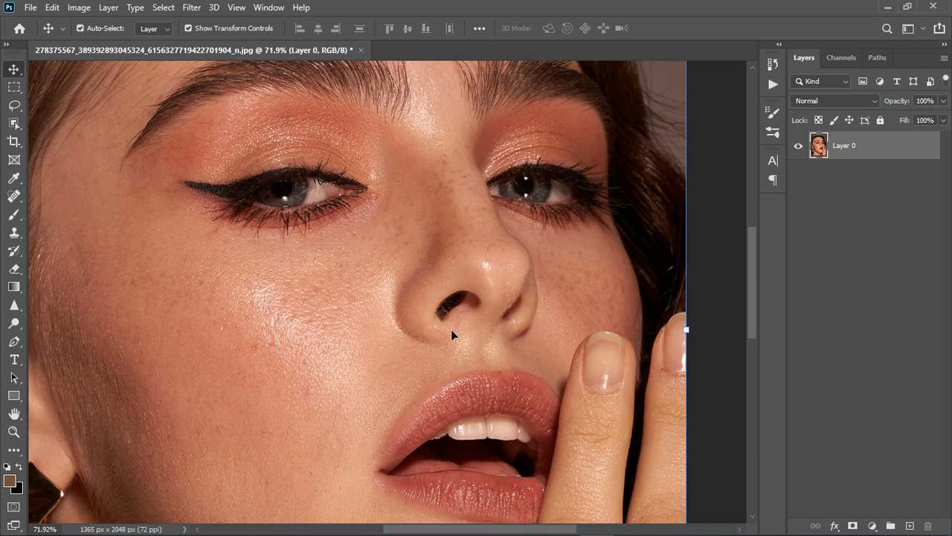
{"action": "scroll", "coordinate": [352, 287], "scroll_direction": "down", "scroll_amount": 1}
{"action": "scroll", "coordinate": [358, 322], "scroll_direction": "down", "scroll_amount": 5}
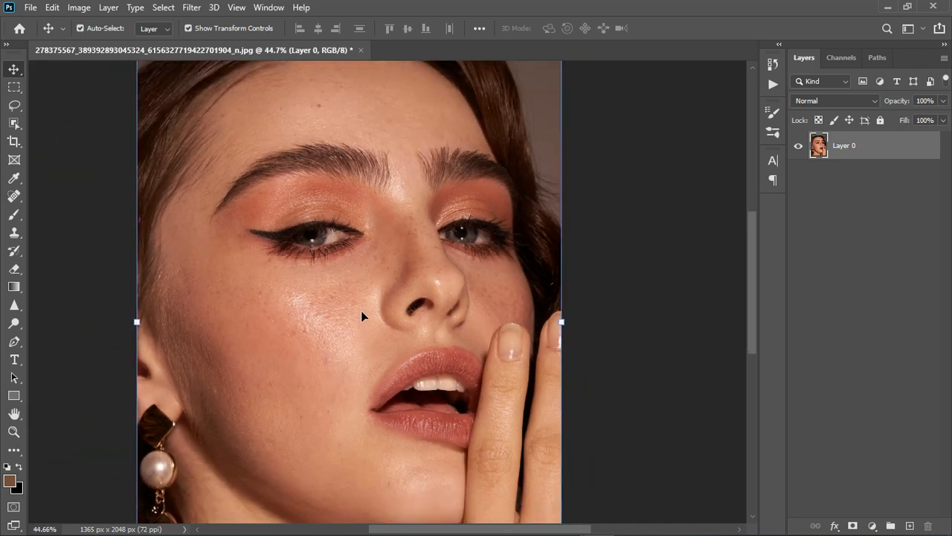
{"action": "scroll", "coordinate": [362, 314], "scroll_direction": "down", "scroll_amount": 1}
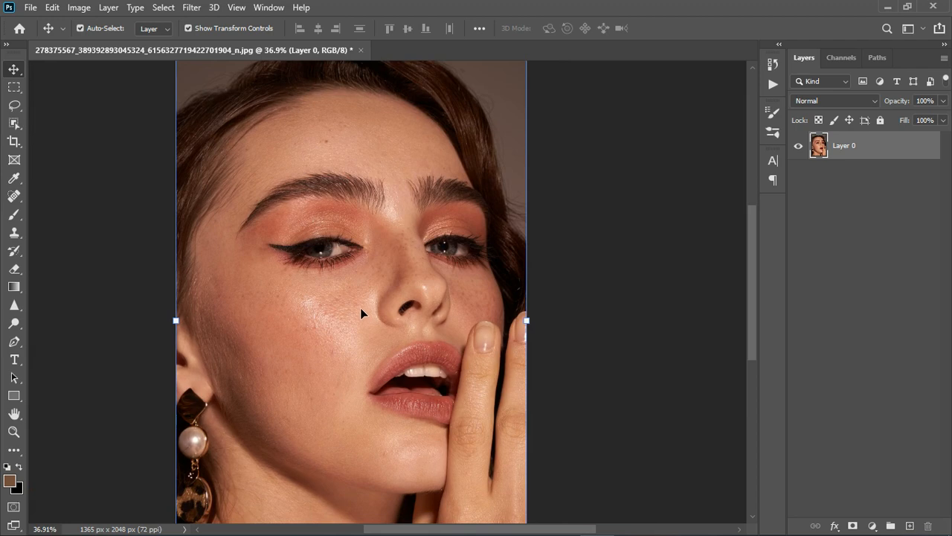
{"action": "scroll", "coordinate": [360, 309], "scroll_direction": "up", "scroll_amount": 2}
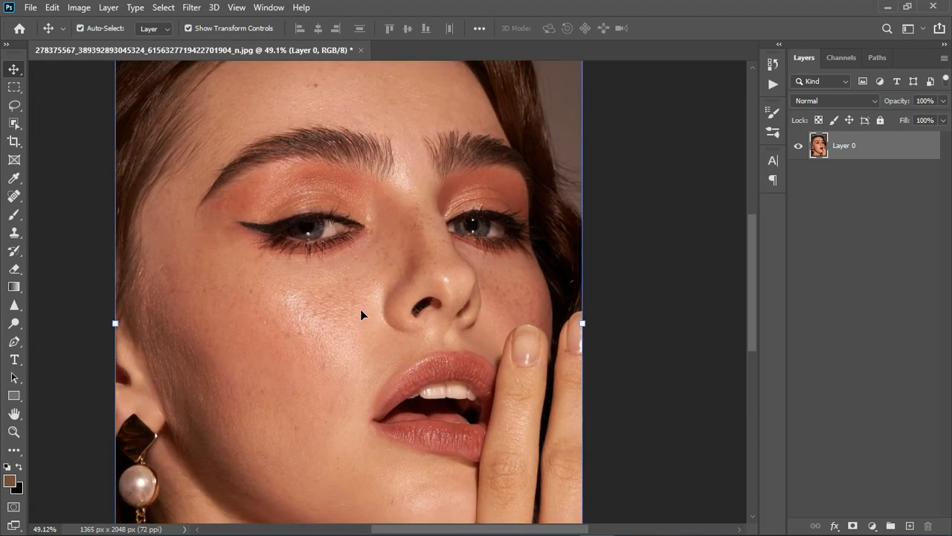
{"action": "scroll", "coordinate": [361, 309], "scroll_direction": "down", "scroll_amount": 1}
{"action": "scroll", "coordinate": [360, 309], "scroll_direction": "up", "scroll_amount": 4}
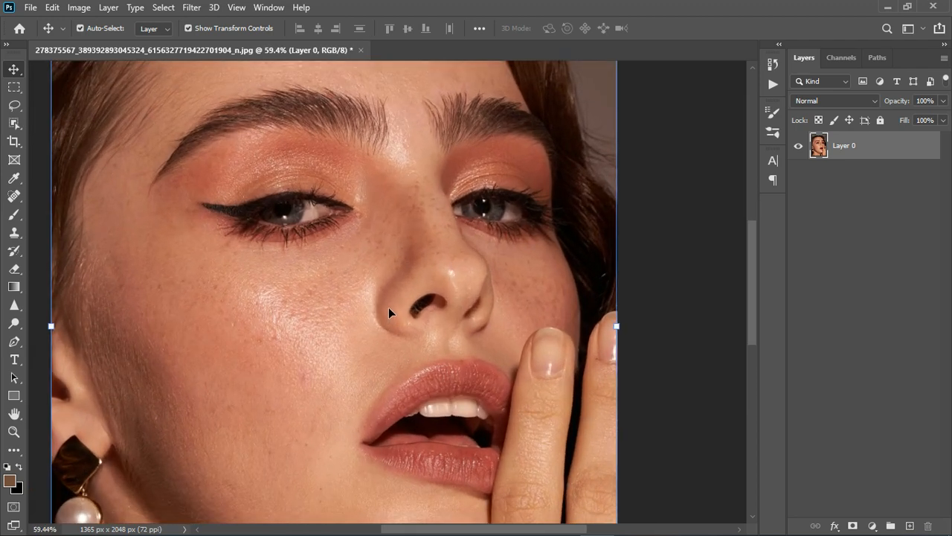
{"action": "scroll", "coordinate": [391, 305], "scroll_direction": "down", "scroll_amount": 2}
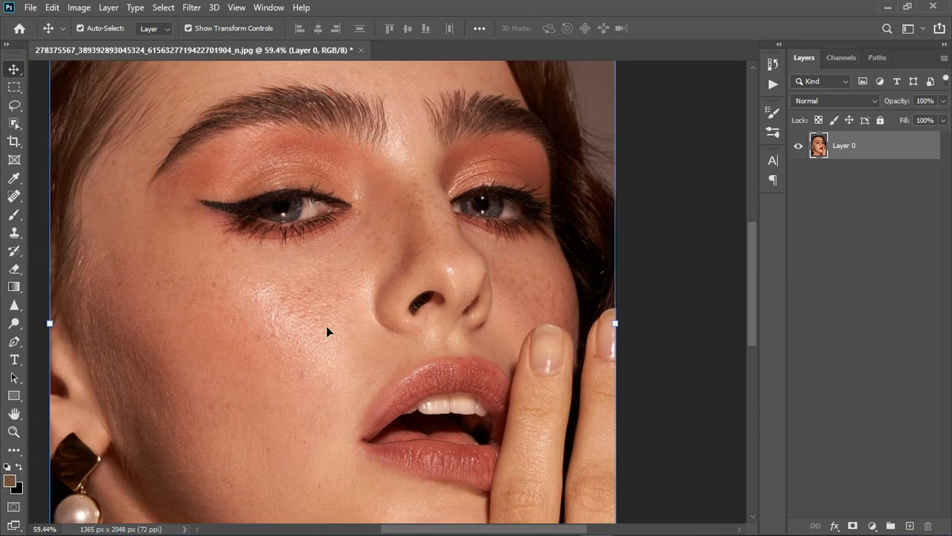
{"action": "scroll", "coordinate": [326, 327], "scroll_direction": "down", "scroll_amount": 2}
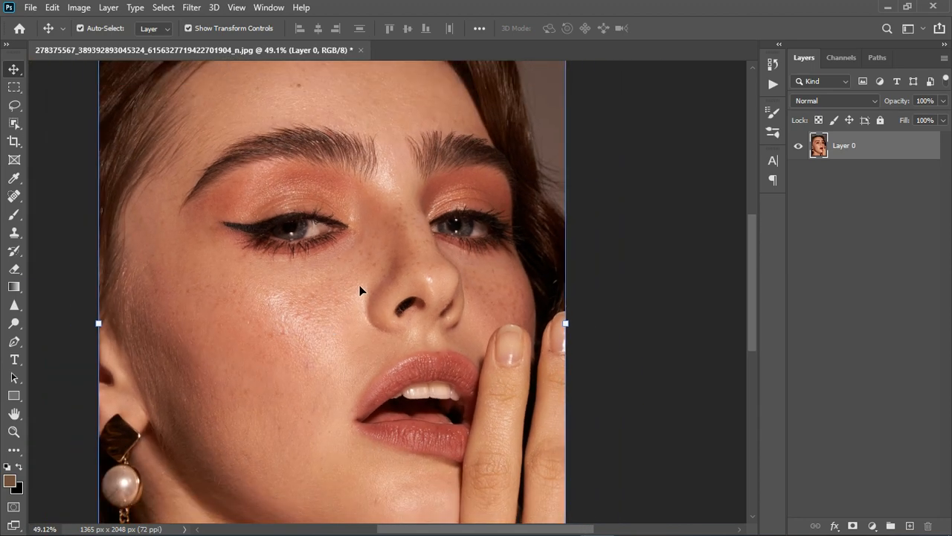
{"action": "scroll", "coordinate": [361, 289], "scroll_direction": "down", "scroll_amount": 2}
{"action": "scroll", "coordinate": [353, 300], "scroll_direction": "up", "scroll_amount": 1}
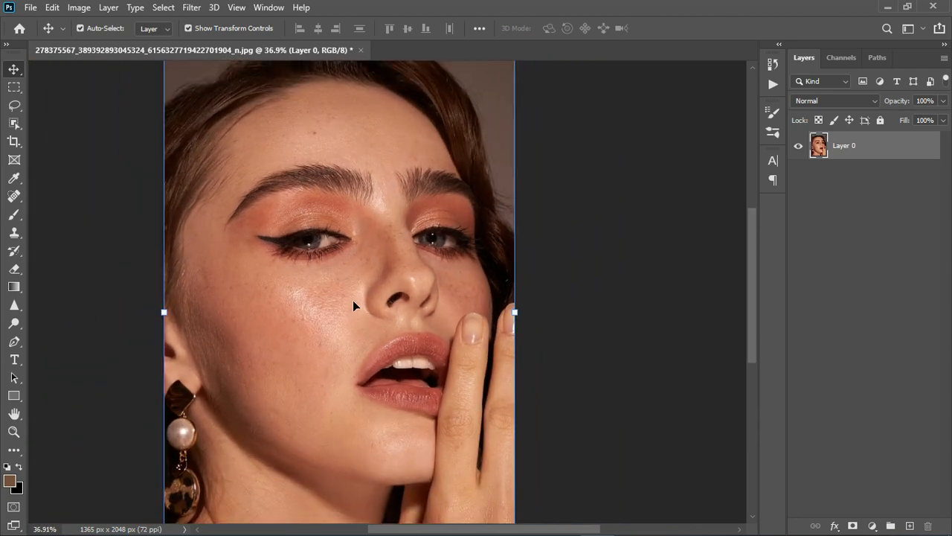
{"action": "scroll", "coordinate": [353, 300], "scroll_direction": "down", "scroll_amount": 1}
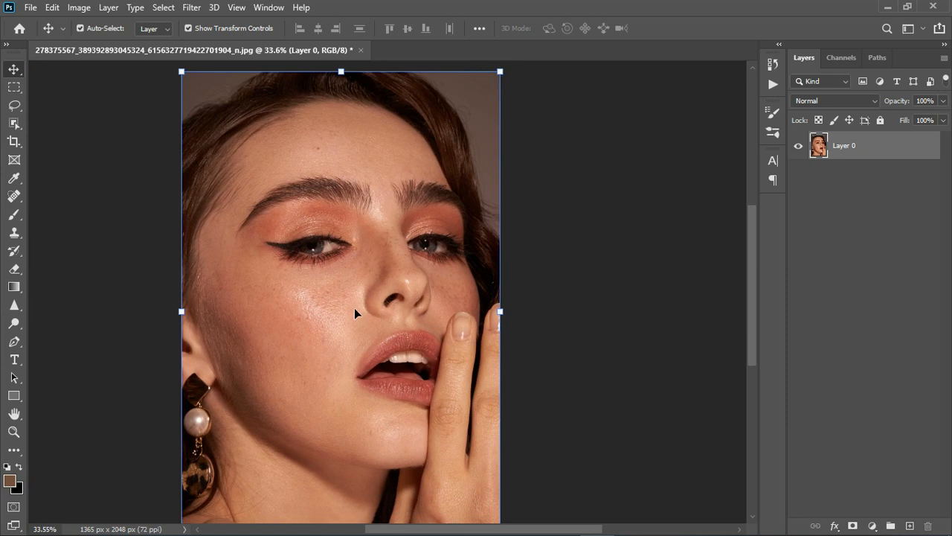
{"action": "scroll", "coordinate": [353, 314], "scroll_direction": "up", "scroll_amount": 2}
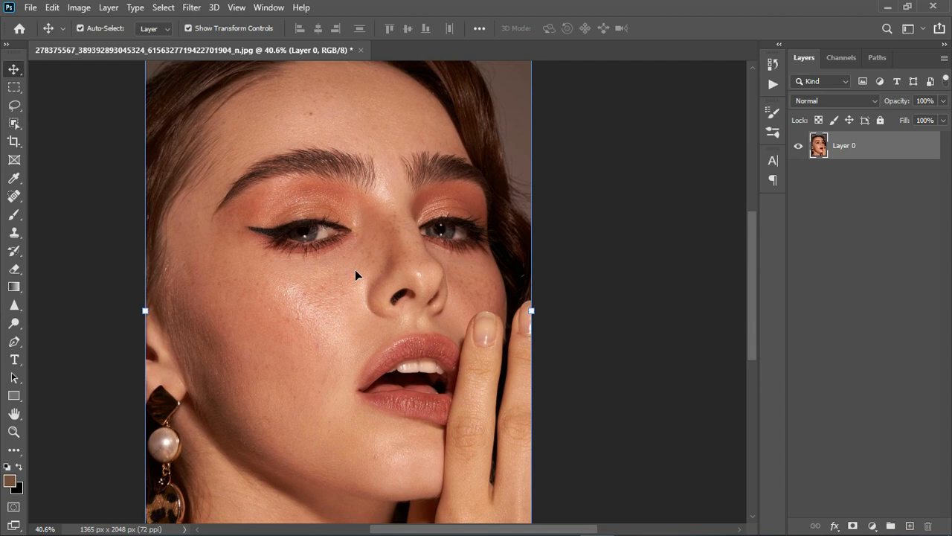
{"action": "scroll", "coordinate": [355, 274], "scroll_direction": "down", "scroll_amount": 2}
{"action": "scroll", "coordinate": [359, 276], "scroll_direction": "down", "scroll_amount": 1}
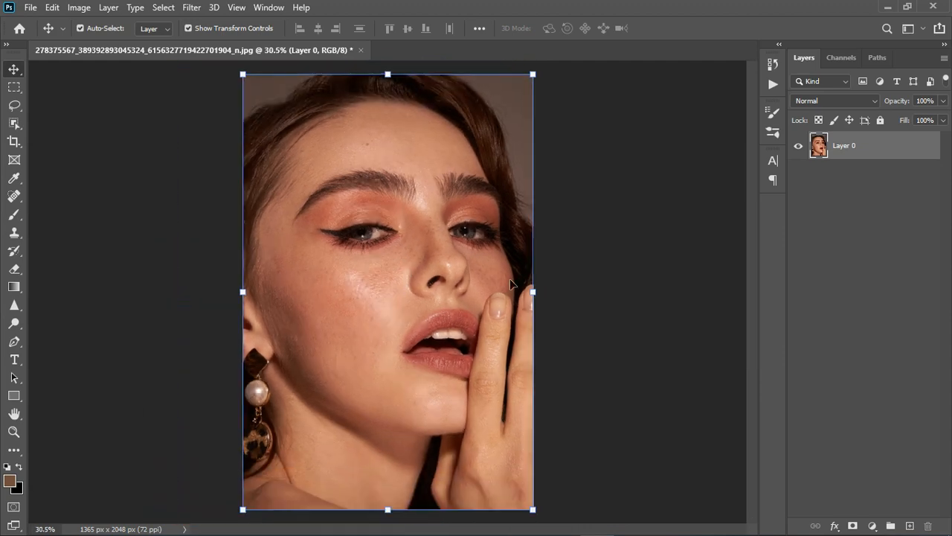
Add a Hue/Saturation adjustment layer and target the Reds by sampling the reddish skin on the cheek.
{"action": "left_click", "coordinate": [873, 524]}
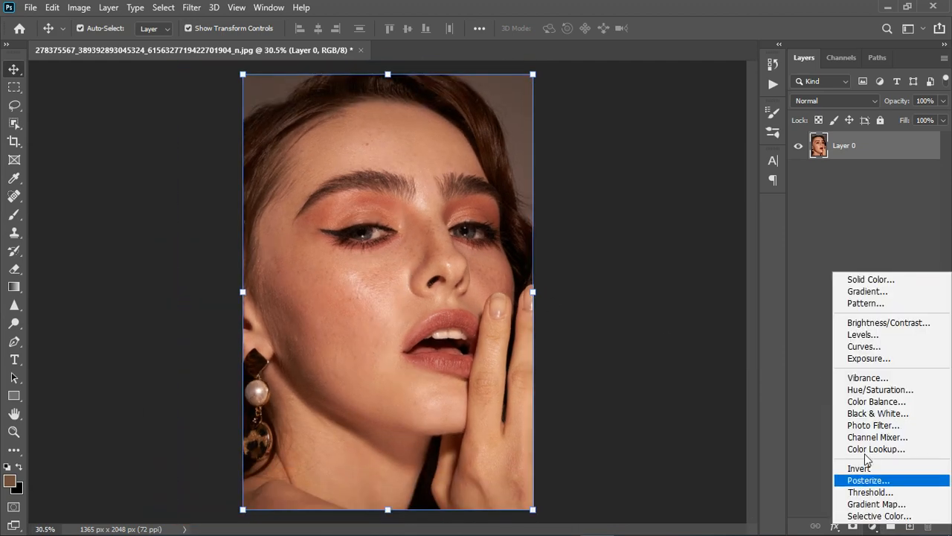
{"action": "left_click", "coordinate": [860, 391]}
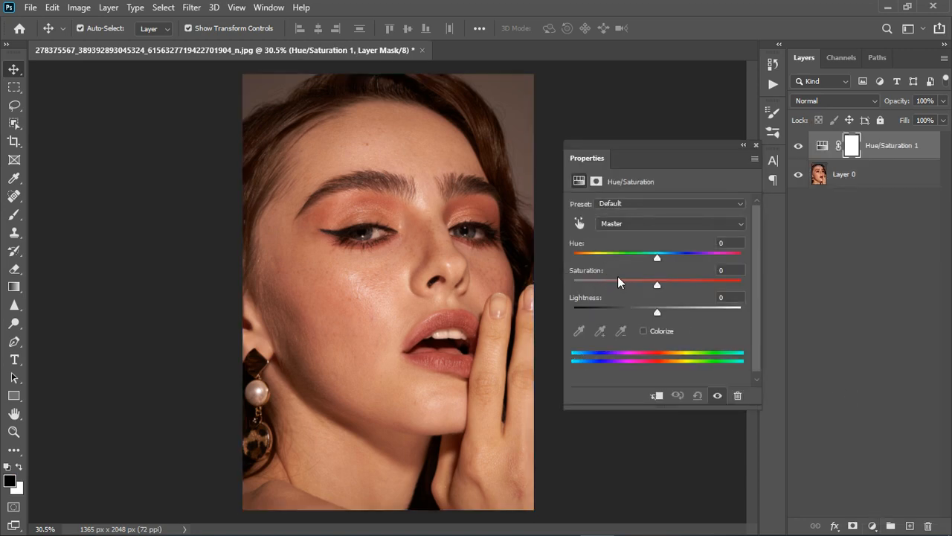
{"action": "scroll", "coordinate": [388, 289], "scroll_direction": "up", "scroll_amount": 5}
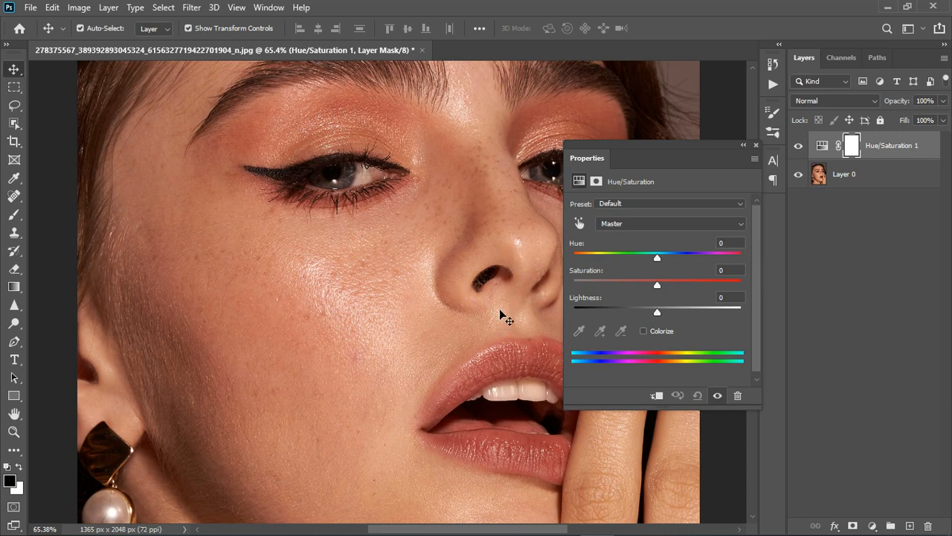
{"action": "left_click", "coordinate": [585, 227]}
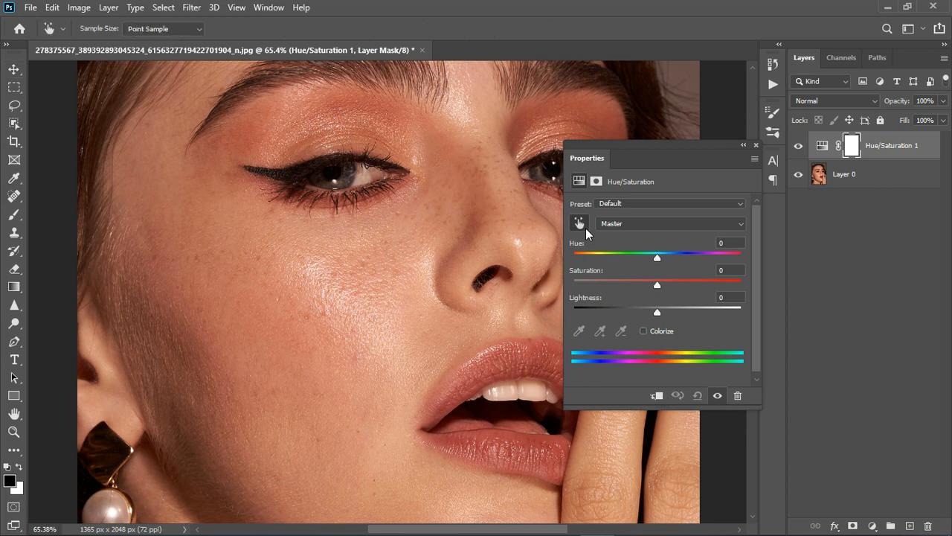
{"action": "left_click", "coordinate": [244, 313]}
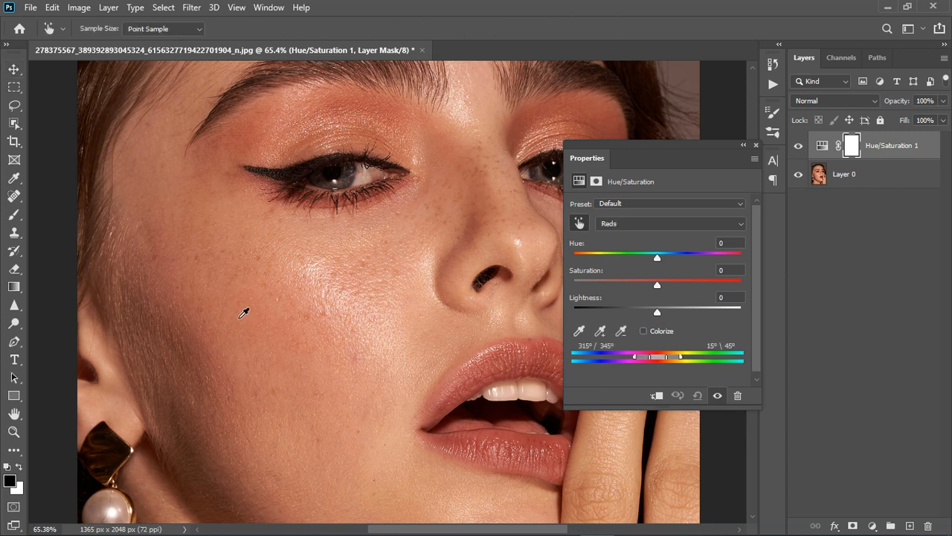
Set the Reds hue to +180 and shift the affected colour range to 288°/317° and 348°\17°.
{"action": "left_click_drag", "start_coordinate": [663, 254], "coordinate": [757, 243]}
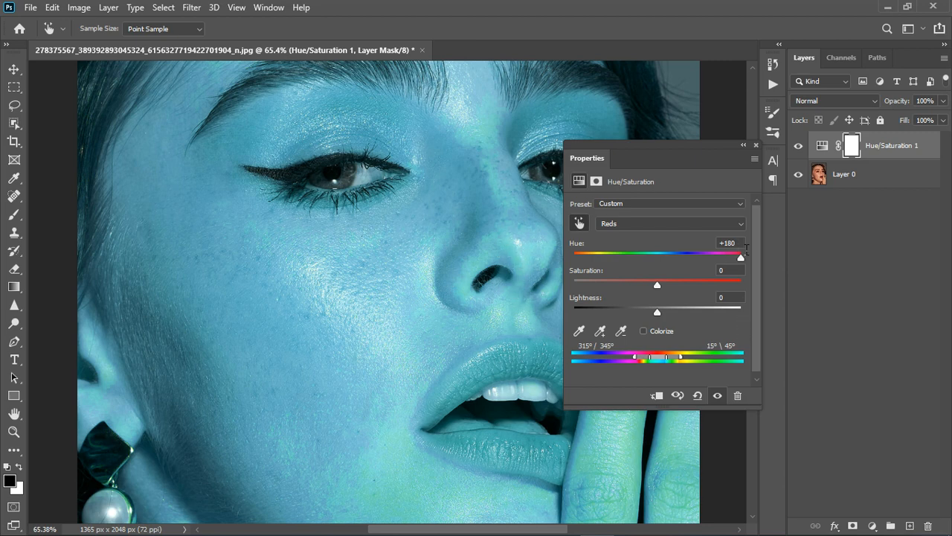
{"action": "left_click", "coordinate": [722, 245]}
{"action": "mouse_move", "coordinate": [648, 358]}
{"action": "left_mouse_down"}
{"action": "mouse_move", "coordinate": [634, 359]}
{"action": "mouse_move", "coordinate": [645, 357]}
{"action": "left_mouse_up"}
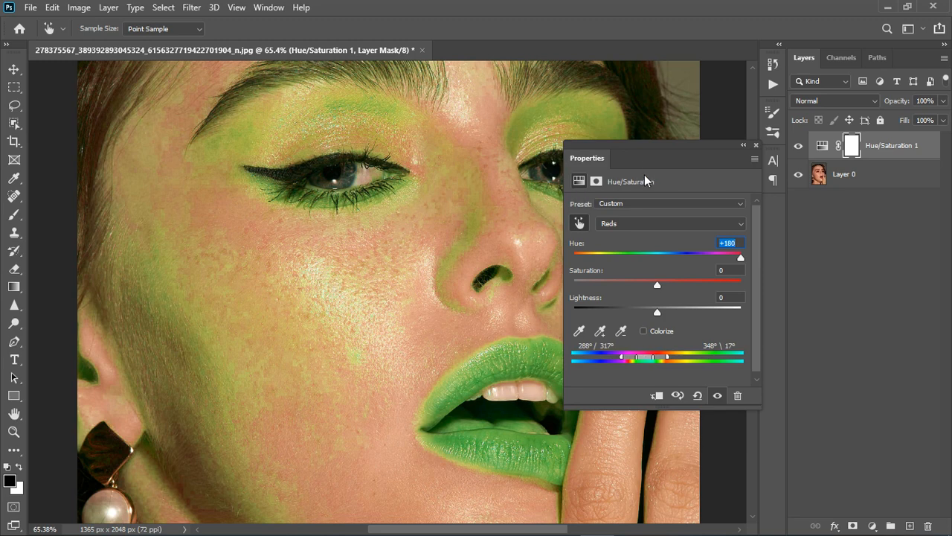
Compare the portrait with and without the Hue/Saturation adjustment to check which skin areas are affected.
{"action": "left_click_drag", "start_coordinate": [654, 151], "coordinate": [564, 134]}
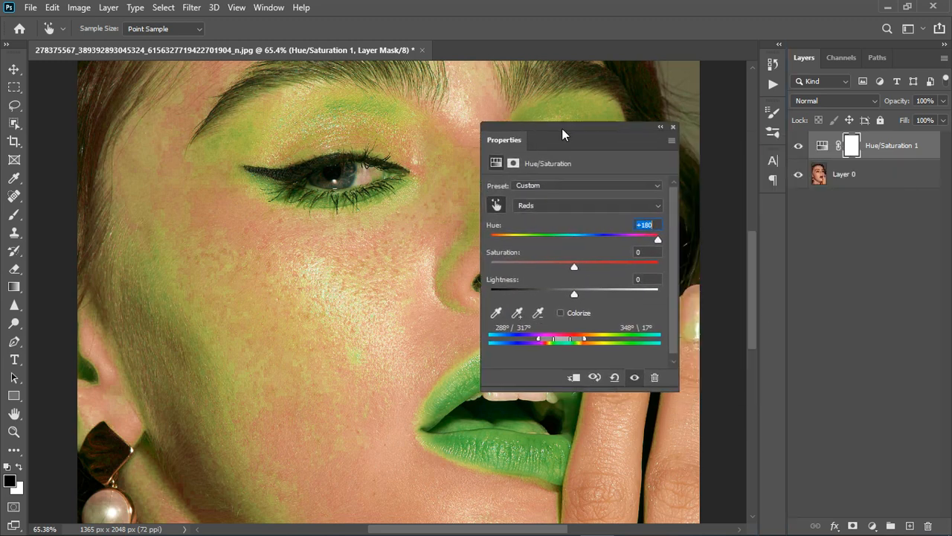
{"action": "left_click", "coordinate": [632, 378]}
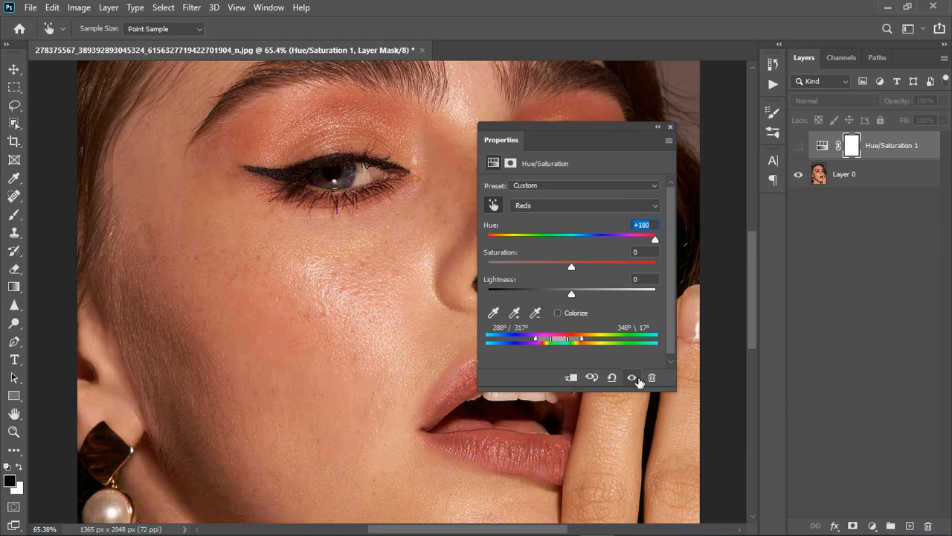
{"action": "left_click", "coordinate": [633, 378]}
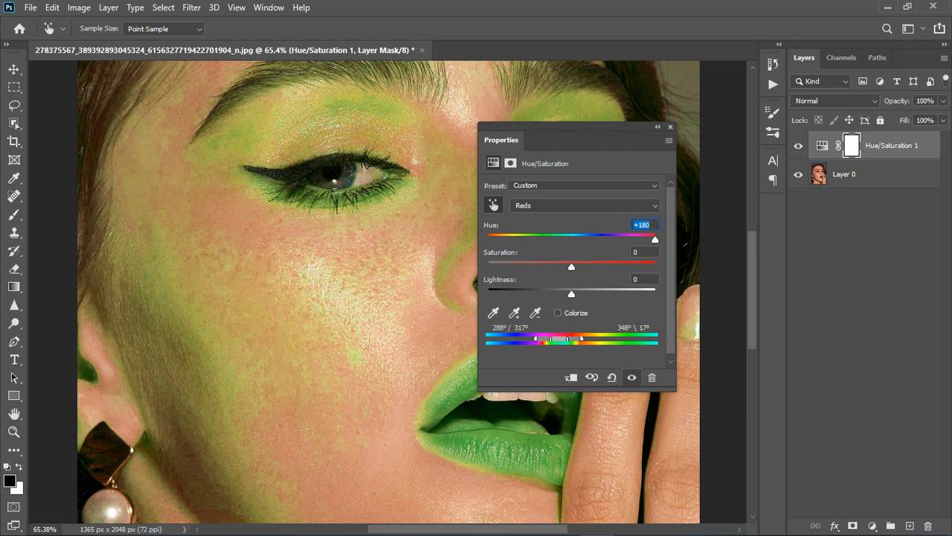
Reset the Reds hue to 0, raise it to about +30, and close the adjustment's settings.
{"action": "type", "text": "0"}
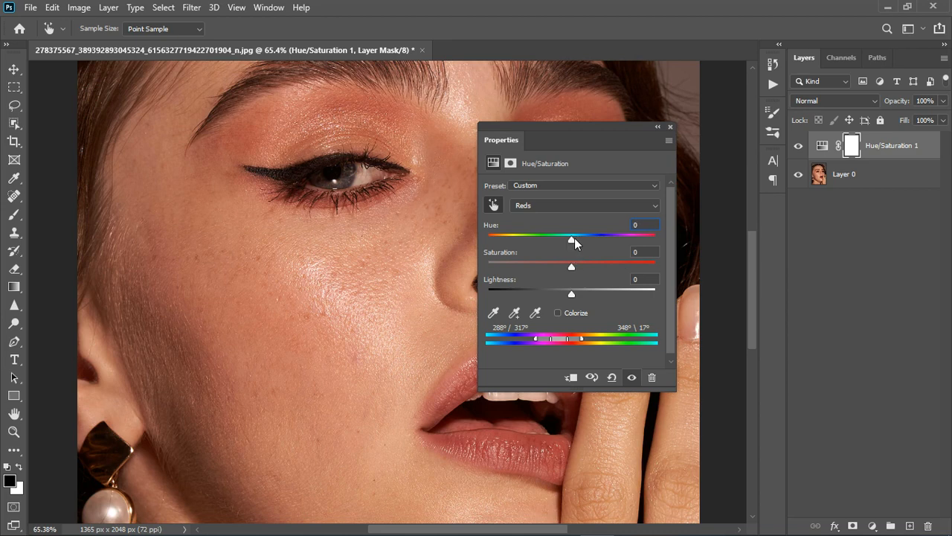
{"action": "mouse_move", "coordinate": [574, 240]}
{"action": "left_mouse_down"}
{"action": "mouse_move", "coordinate": [553, 246]}
{"action": "mouse_move", "coordinate": [582, 243]}
{"action": "left_mouse_up"}
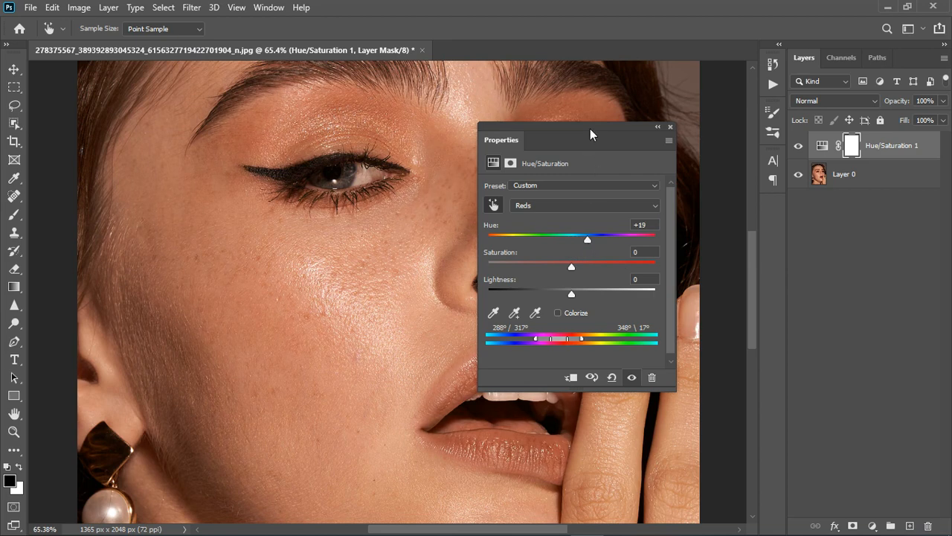
{"action": "left_click_drag", "start_coordinate": [590, 129], "coordinate": [730, 199]}
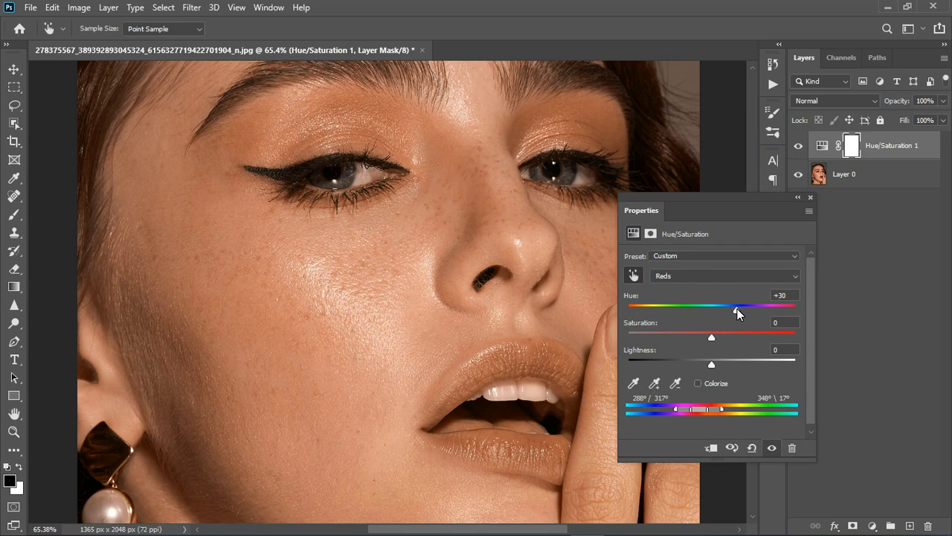
{"action": "left_click_drag", "start_coordinate": [737, 308], "coordinate": [734, 311]}
{"action": "left_click", "coordinate": [810, 198]}
Set up a soft black Brush of 250 px with 0% hardness for the adjustment layer's mask.
{"action": "scroll", "coordinate": [336, 268], "scroll_direction": "down", "scroll_amount": 5}
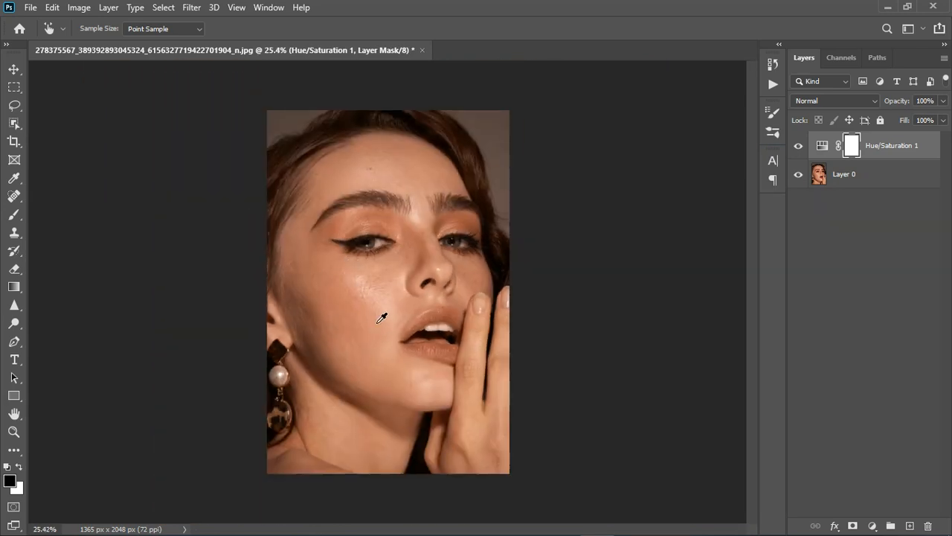
{"action": "scroll", "coordinate": [394, 325], "scroll_direction": "up", "scroll_amount": 3}
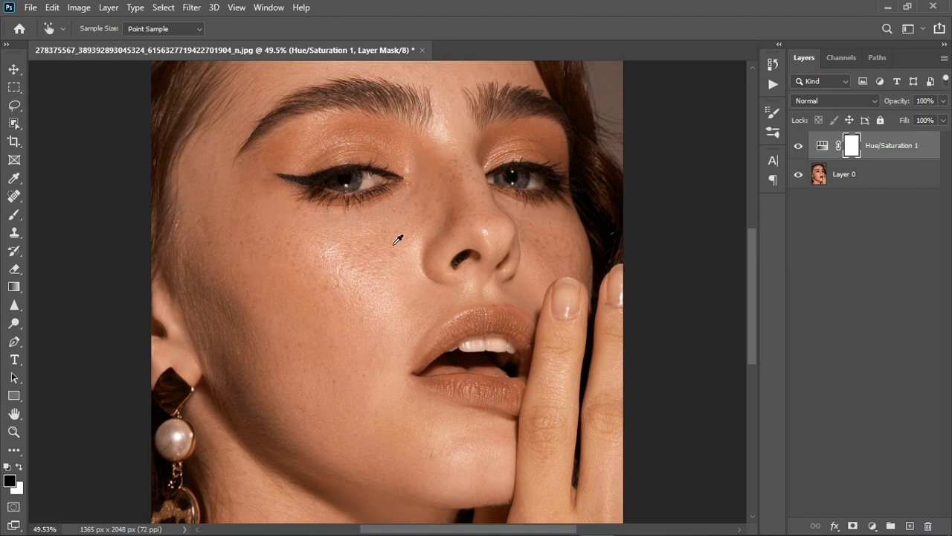
{"action": "scroll", "coordinate": [419, 222], "scroll_direction": "down", "scroll_amount": 2}
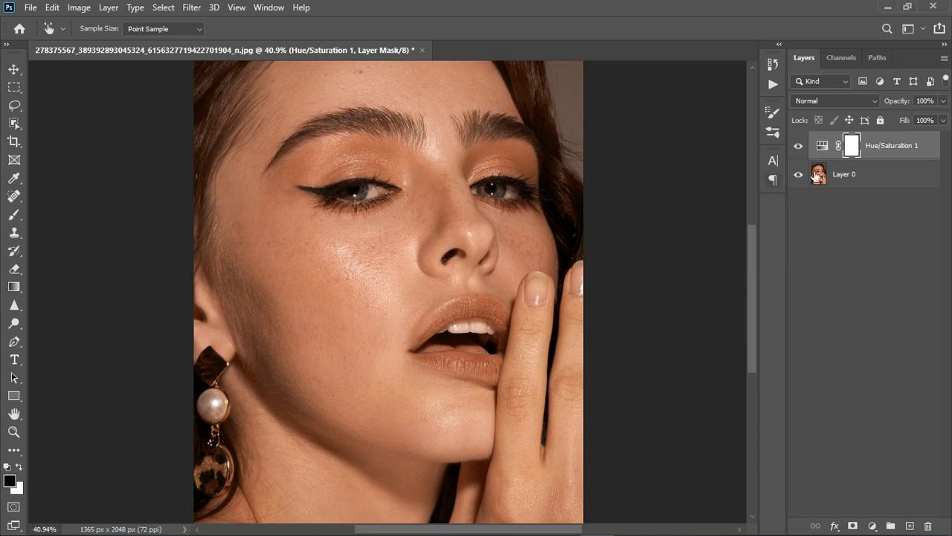
{"action": "left_click", "coordinate": [14, 214]}
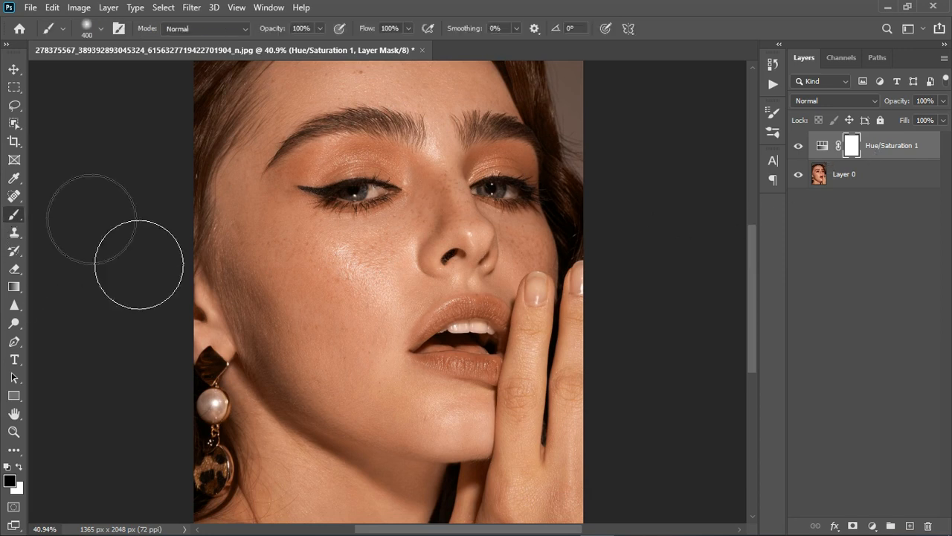
{"action": "key", "text": "bracketleft"}
{"action": "key", "text": "bracketleft"}
{"action": "key", "text": "bracketleft"}
{"action": "key", "text": "bracketleft"}
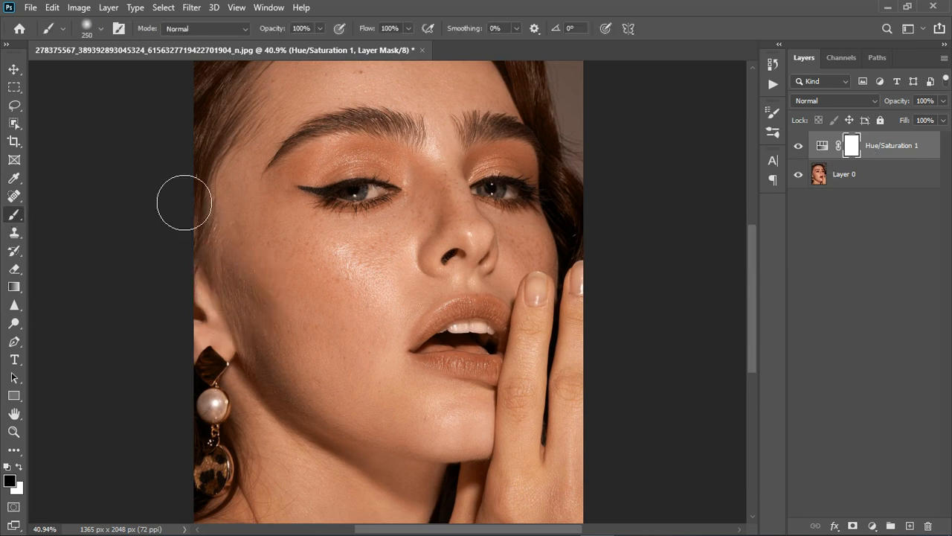
{"action": "left_click", "coordinate": [100, 30]}
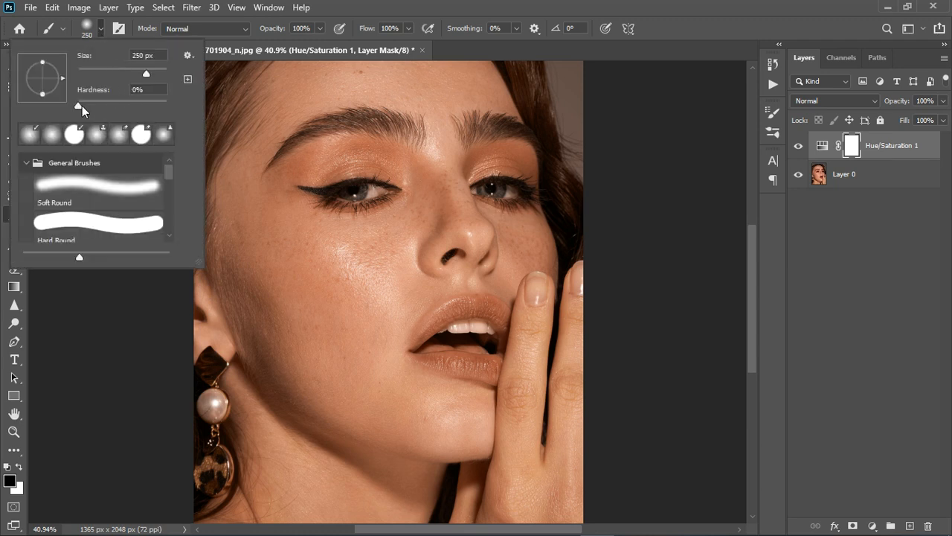
{"action": "left_click", "coordinate": [82, 106]}
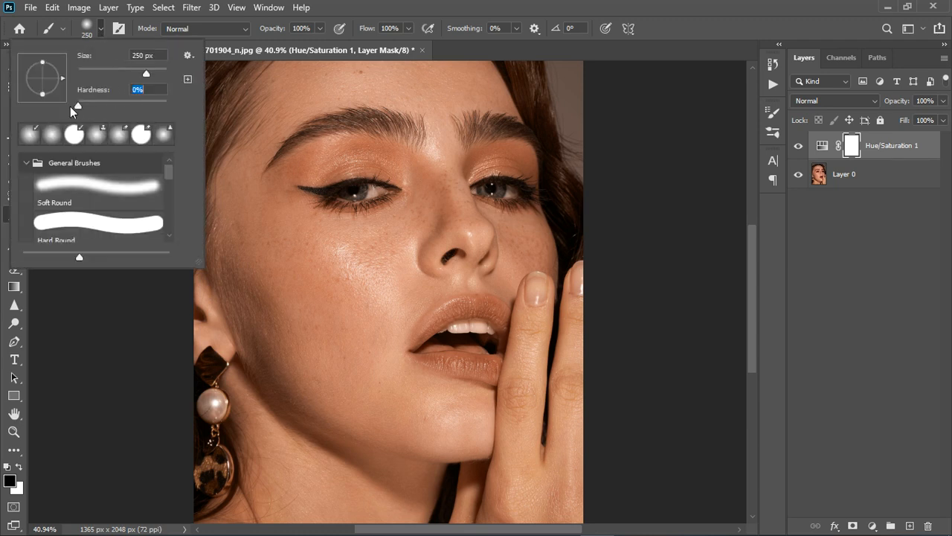
Lower the brush flow to 46% and compare the portrait with and without the Hue/Saturation adjustment around the eyes and lips.
{"action": "left_click", "coordinate": [407, 30]}
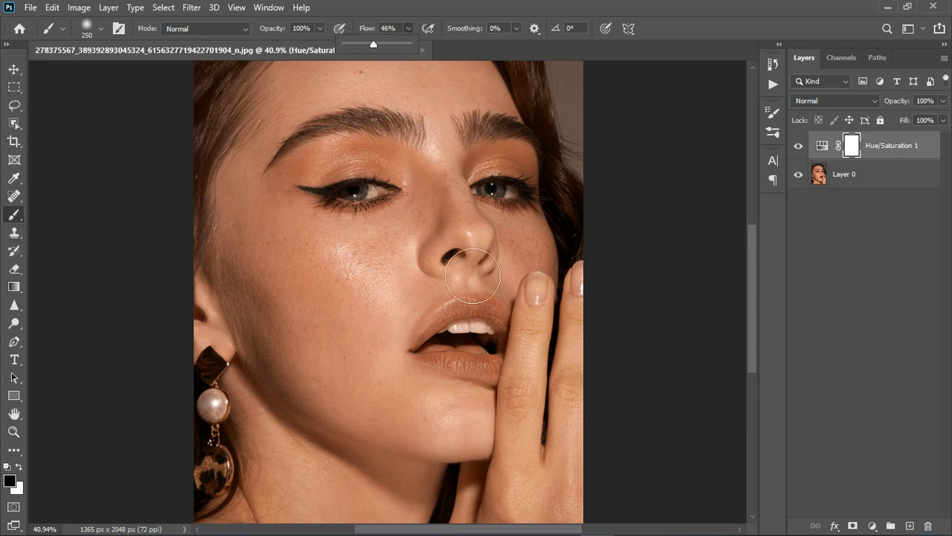
{"action": "left_click", "coordinate": [801, 149]}
{"action": "left_click", "coordinate": [801, 148]}
{"action": "left_click", "coordinate": [802, 149]}
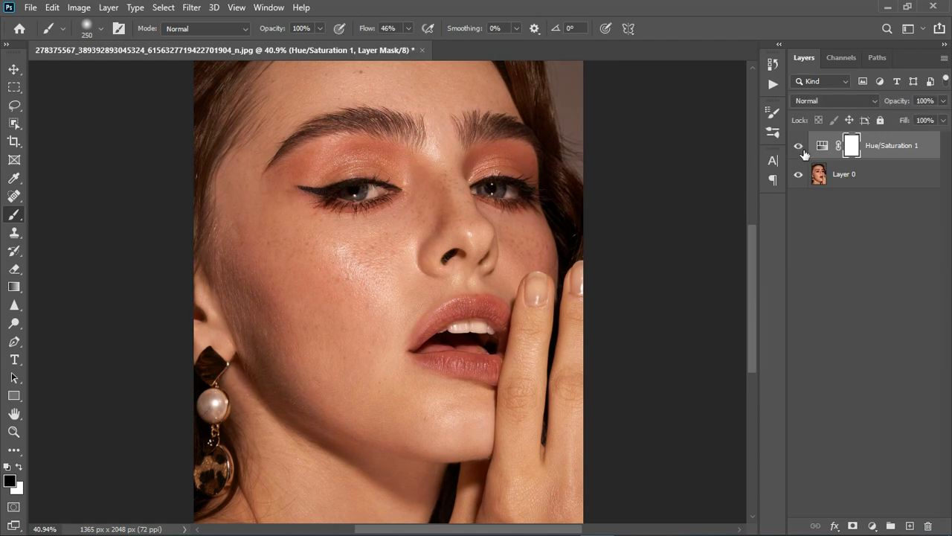
{"action": "left_click", "coordinate": [801, 149]}
{"action": "scroll", "coordinate": [398, 167], "scroll_direction": "up", "scroll_amount": 2, "text": "alt"}
{"action": "scroll", "coordinate": [365, 204], "scroll_direction": "up", "scroll_amount": 2, "text": "alt"}
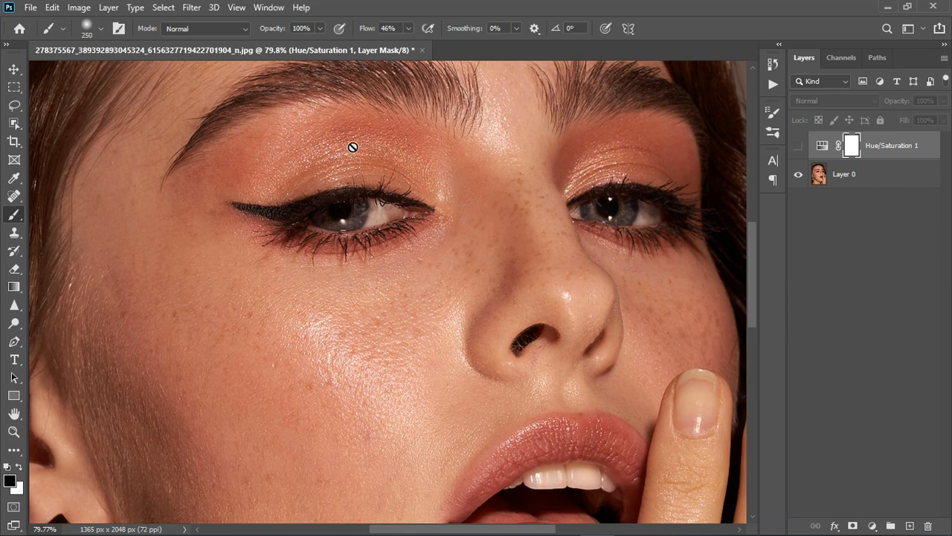
{"action": "left_click", "coordinate": [802, 148]}
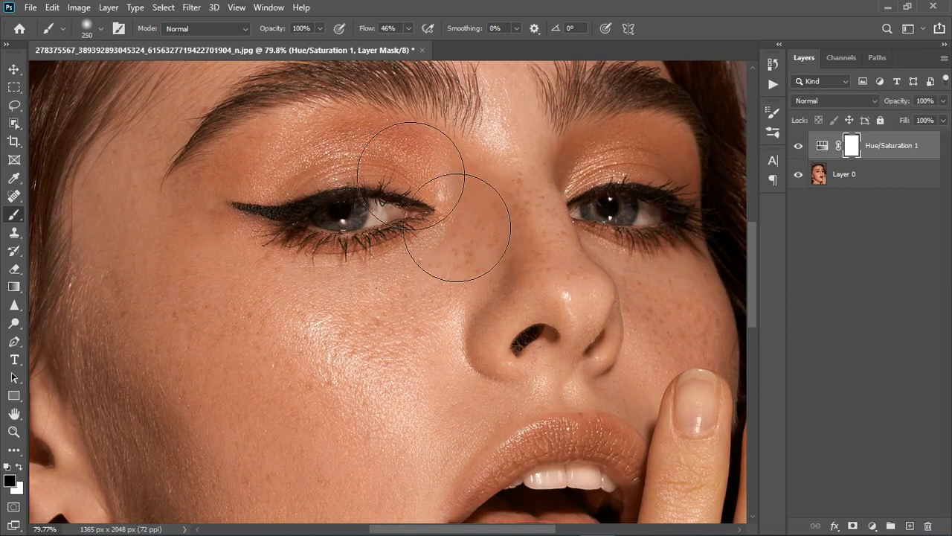
Reduce the brush to 90 px and mask the Hue/Saturation effect off the eye makeup and lips.
{"action": "key", "text": "bracketleft"}
{"action": "key", "text": "bracketleft"}
{"action": "key", "text": "bracketleft"}
{"action": "key", "text": "bracketleft"}
{"action": "mouse_move", "coordinate": [406, 145]}
{"action": "left_mouse_down"}
{"action": "mouse_move", "coordinate": [391, 171]}
{"action": "mouse_move", "coordinate": [333, 212]}
{"action": "mouse_move", "coordinate": [328, 190]}
{"action": "mouse_move", "coordinate": [469, 209]}
{"action": "mouse_move", "coordinate": [447, 167]}
{"action": "mouse_move", "coordinate": [298, 217]}
{"action": "left_mouse_up"}
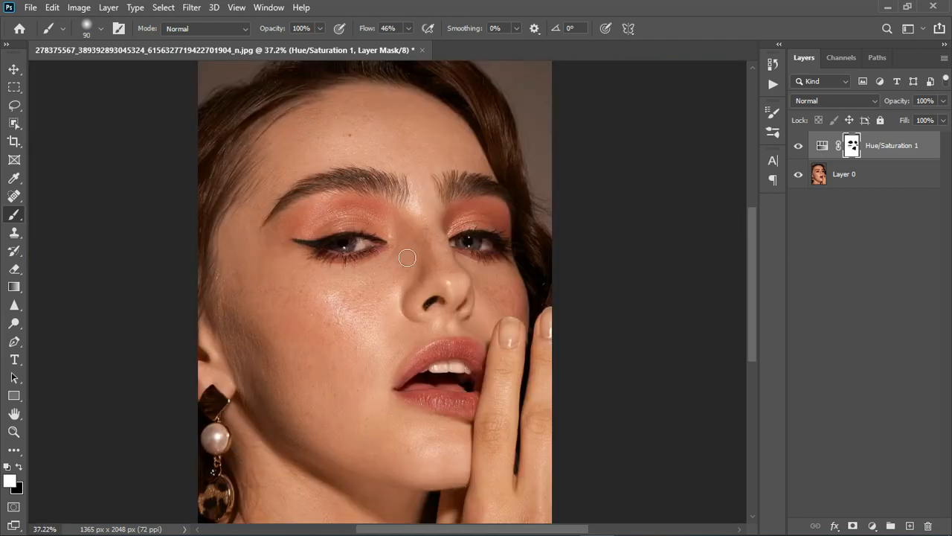
Inspect the masked portrait and stamp all visible layers into a new layer above the Hue/Saturation adjustment.
{"action": "key", "text": "ctrl+0"}
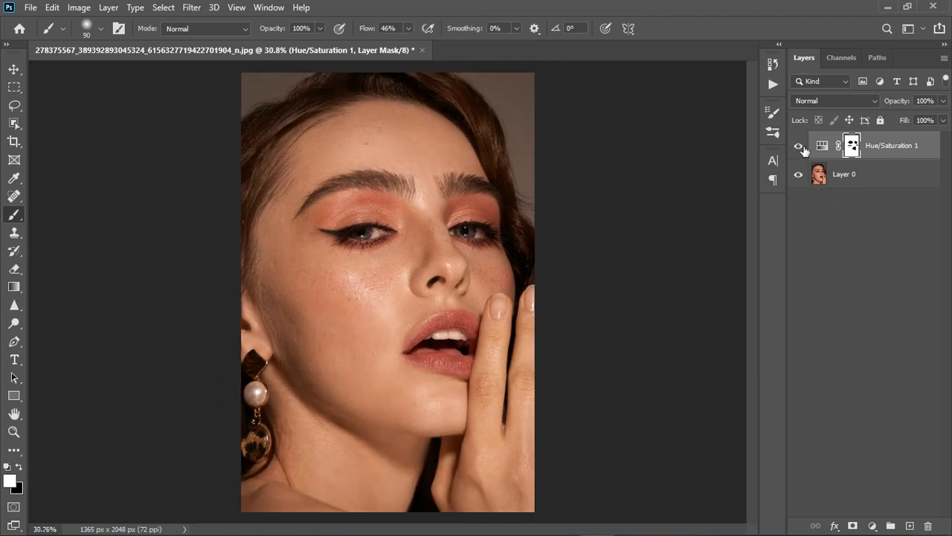
{"action": "scroll", "coordinate": [387, 289], "scroll_direction": "up", "scroll_amount": 2}
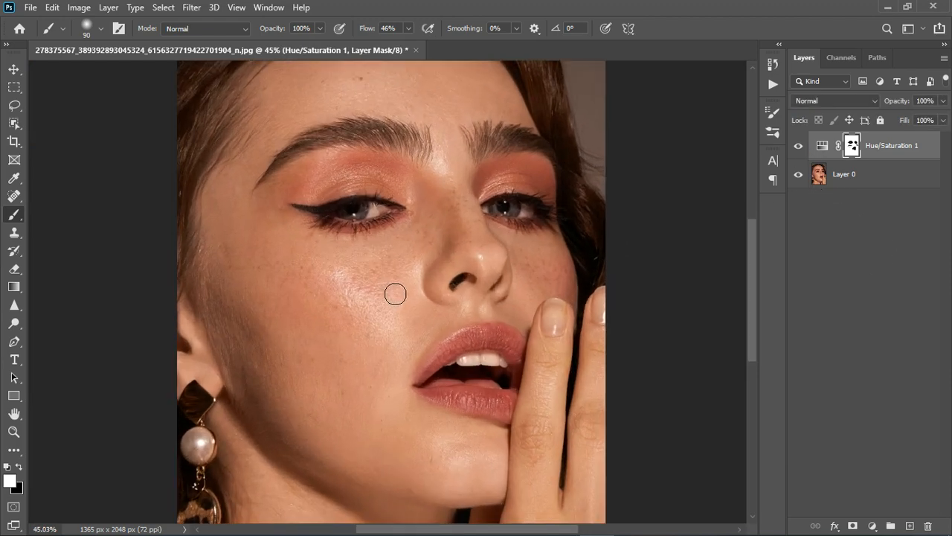
{"action": "scroll", "coordinate": [355, 252], "scroll_direction": "down", "scroll_amount": 1}
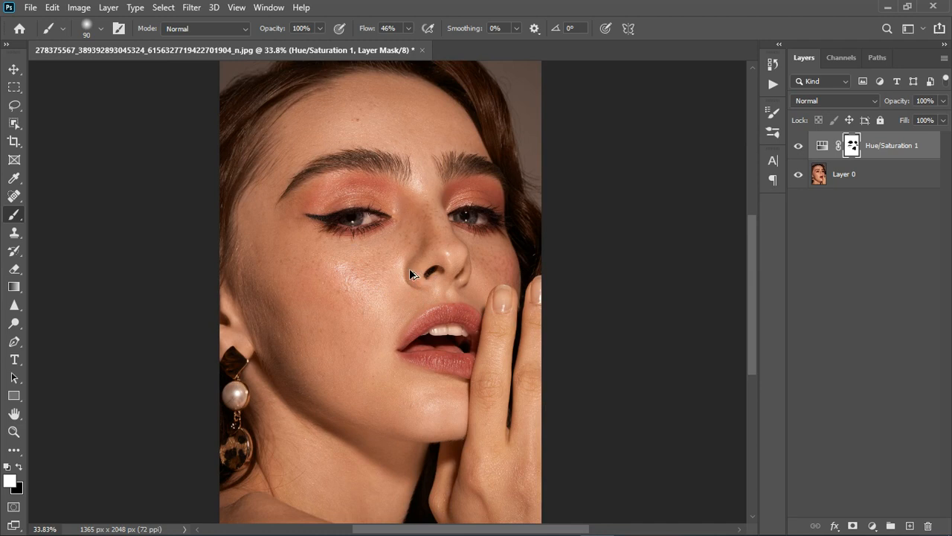
{"action": "key", "text": "ctrl+shift+alt+e"}
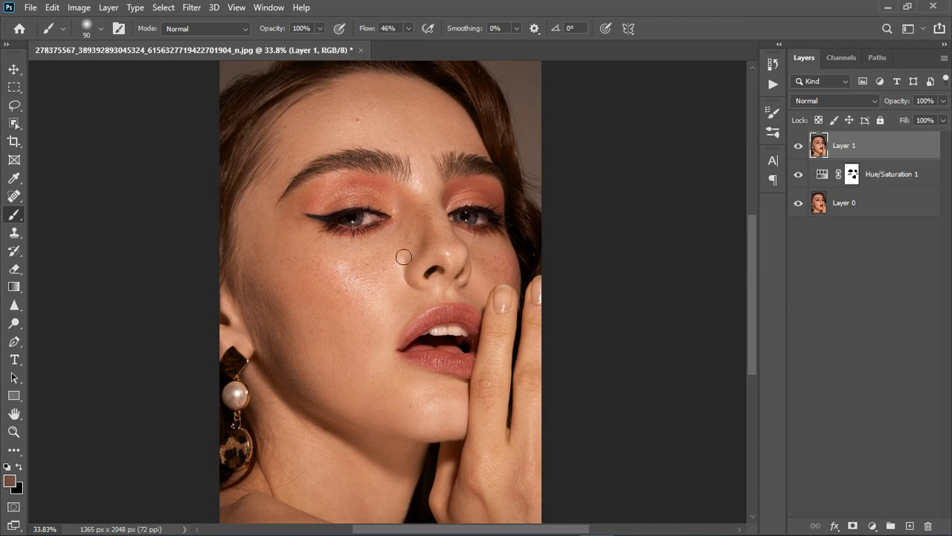
Add a Solid Color fill layer above Layer 1 and set its colour to #d6ab9a, sampled from the portrait.
{"action": "scroll", "coordinate": [402, 257], "scroll_direction": "down", "scroll_amount": 1}
{"action": "scroll", "coordinate": [402, 256], "scroll_direction": "up", "scroll_amount": 2}
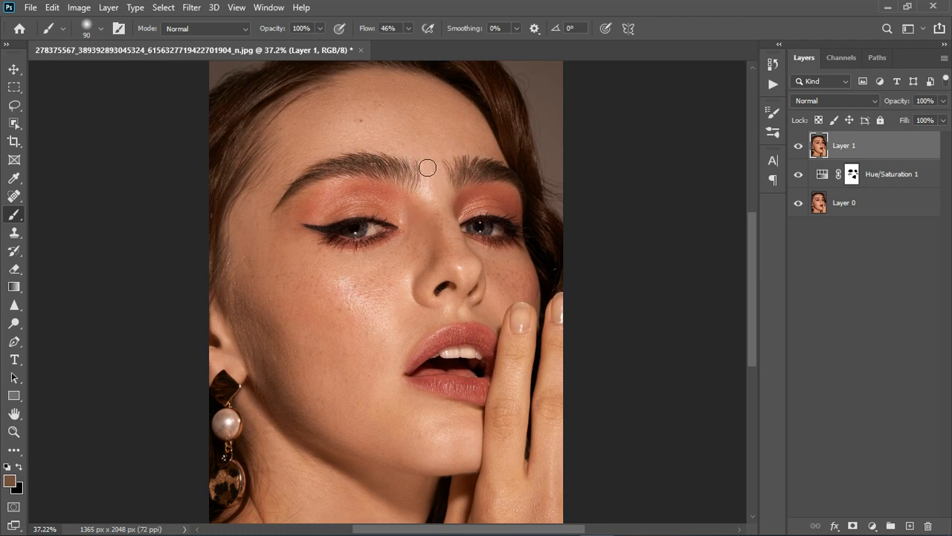
{"action": "left_click", "coordinate": [873, 526]}
{"action": "left_click", "coordinate": [879, 278]}
{"action": "left_click", "coordinate": [880, 227]}
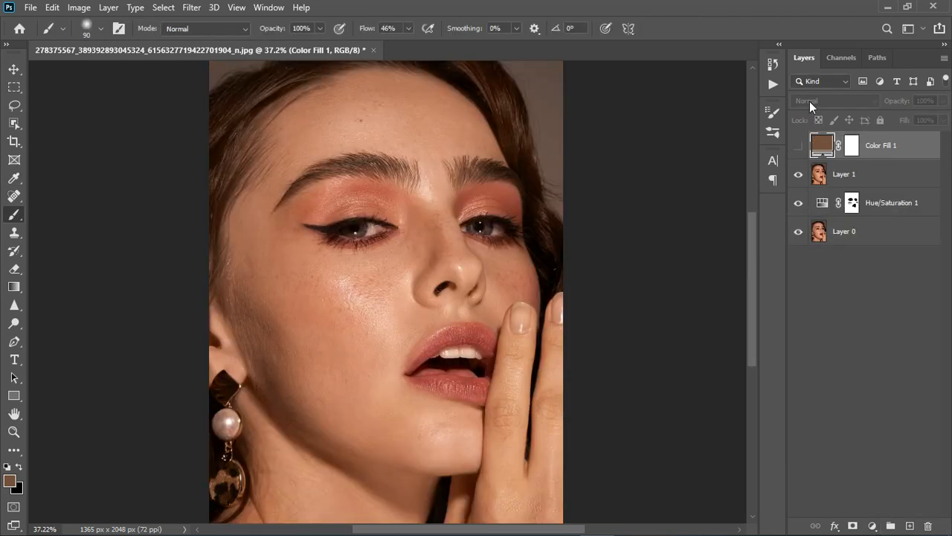
{"action": "double_click", "coordinate": [822, 147]}
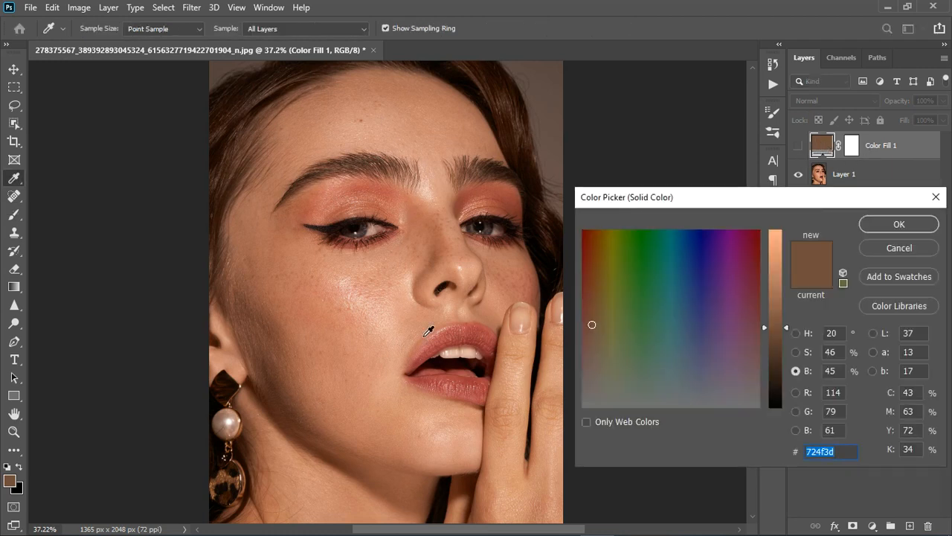
{"action": "left_click", "coordinate": [456, 360]}
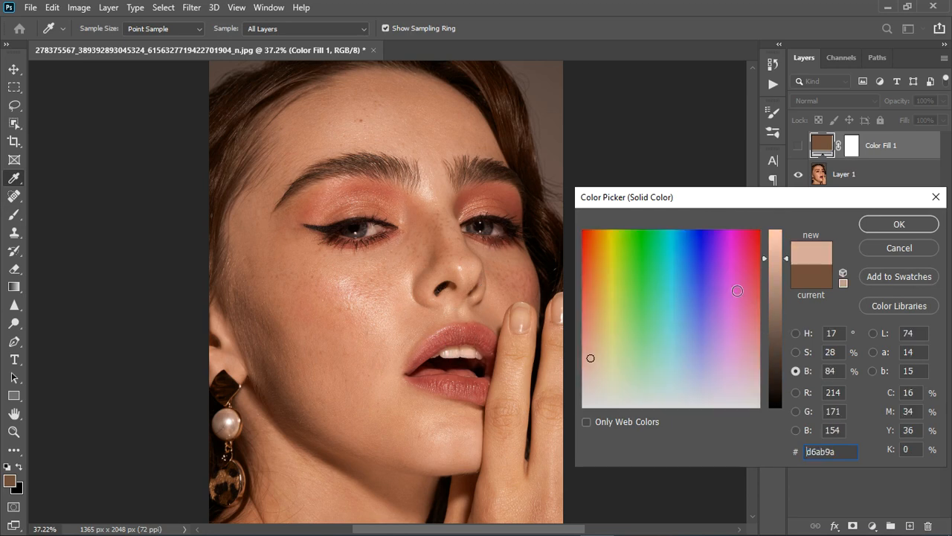
{"action": "left_click", "coordinate": [890, 222]}
{"action": "left_click", "coordinate": [799, 146]}
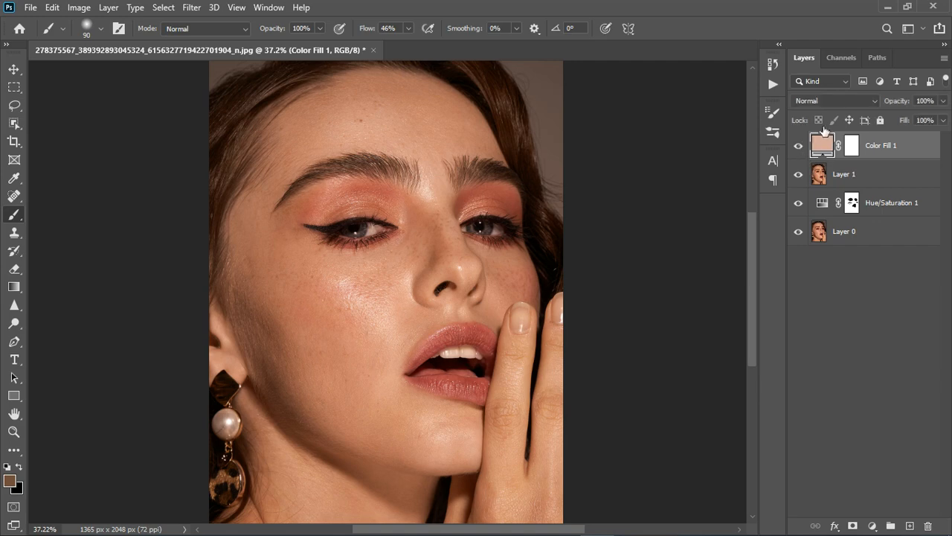
Set the Color Fill layer's blend mode to Divide and compare the portrait with and without it.
{"action": "left_click", "coordinate": [830, 101]}
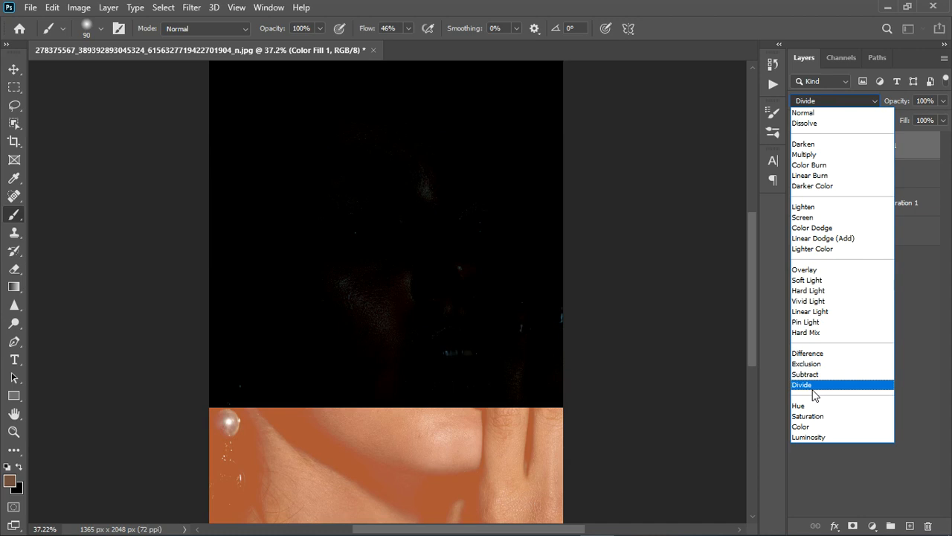
{"action": "left_click", "coordinate": [813, 386]}
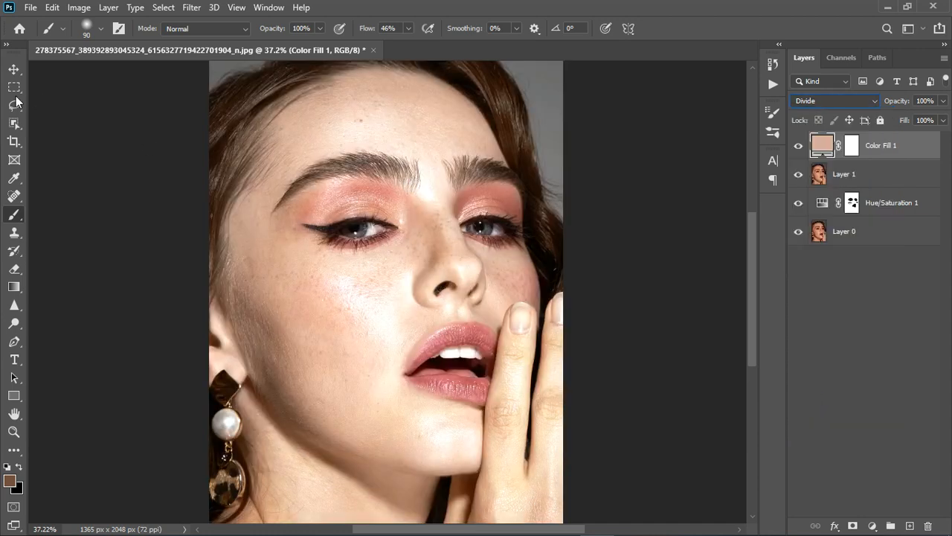
{"action": "left_click", "coordinate": [12, 70]}
{"action": "scroll", "coordinate": [291, 144], "scroll_direction": "down", "scroll_amount": 3}
{"action": "scroll", "coordinate": [336, 295], "scroll_direction": "up", "scroll_amount": 2}
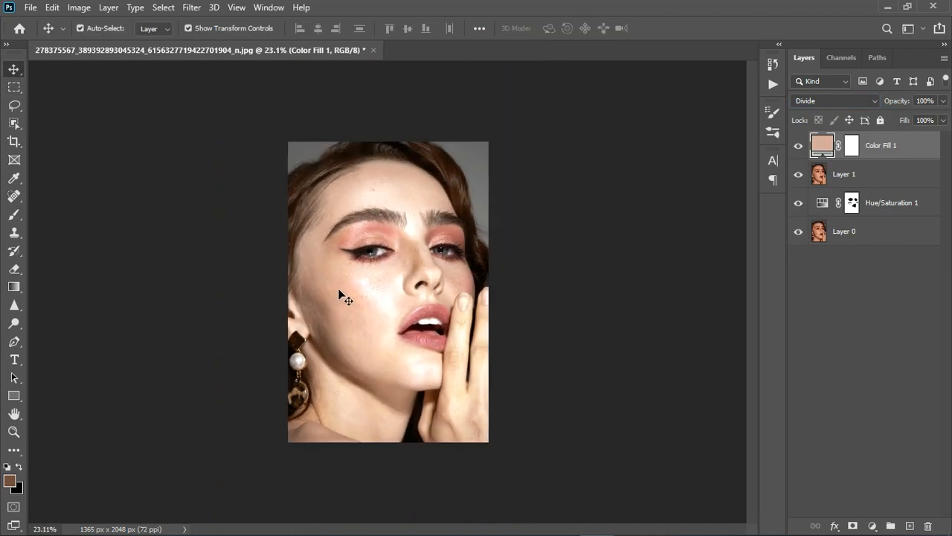
{"action": "left_click", "coordinate": [800, 146]}
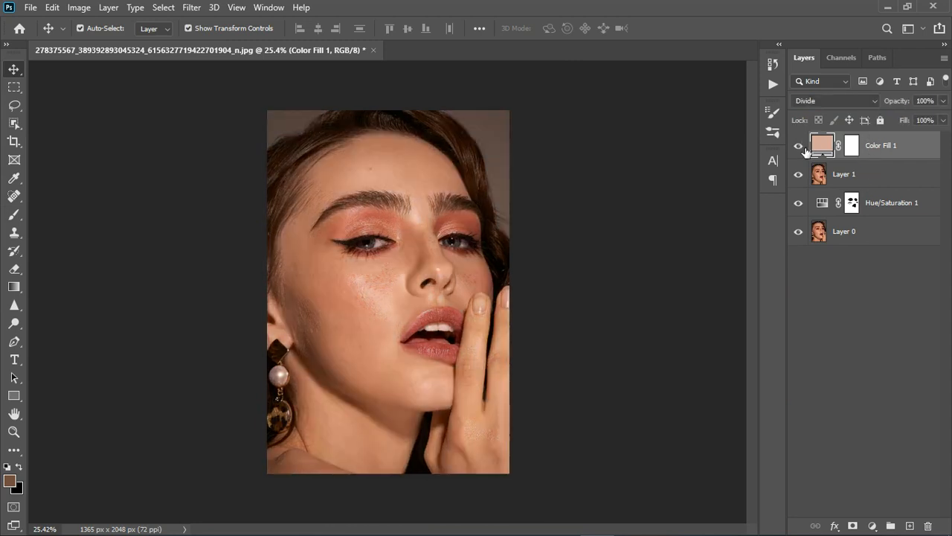
{"action": "left_click", "coordinate": [800, 147]}
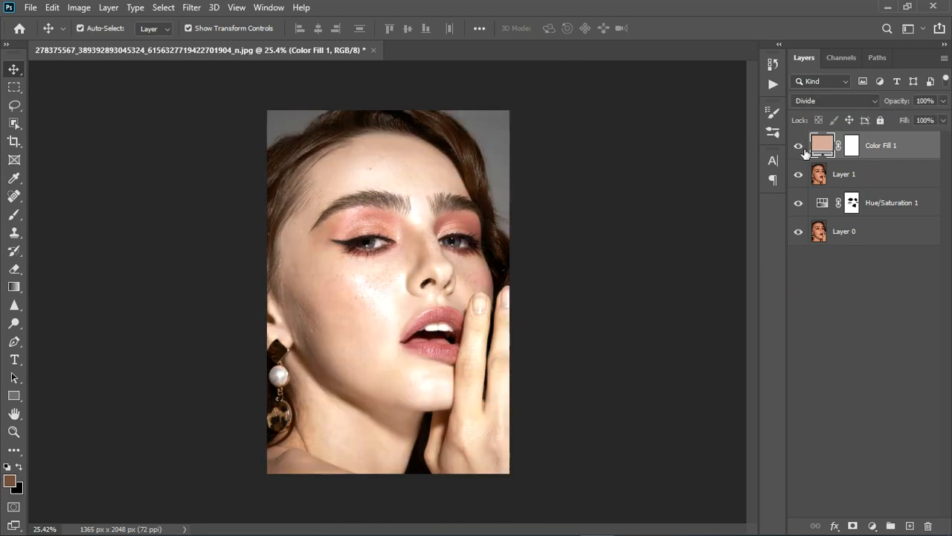
{"action": "left_click", "coordinate": [802, 149]}
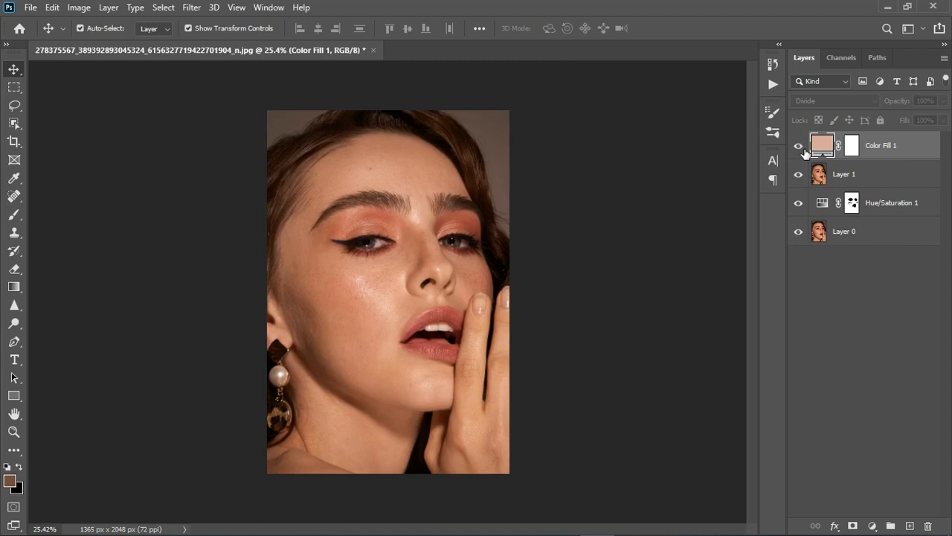
{"action": "left_click", "coordinate": [802, 149]}
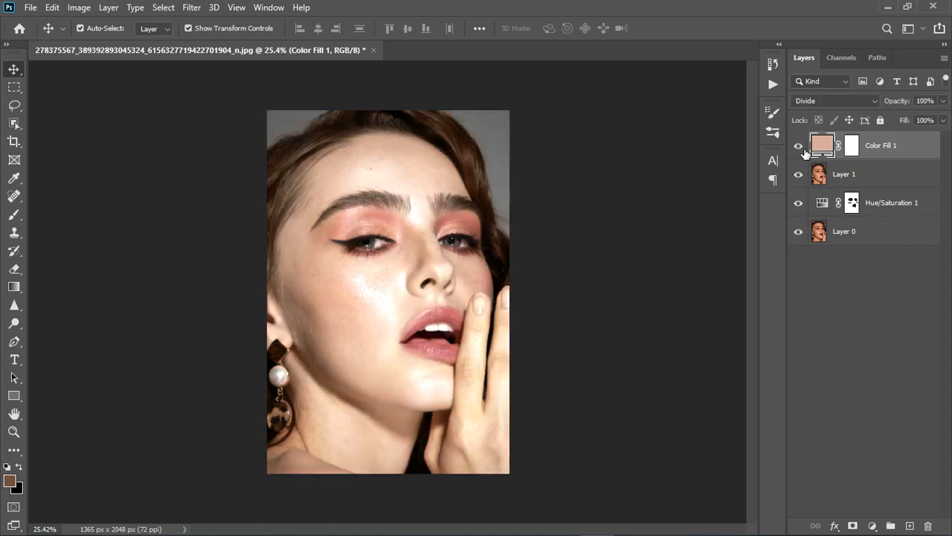
Raise the brightness of the Color Fill layer's colour to a lighter peach.
{"action": "double_click", "coordinate": [822, 145]}
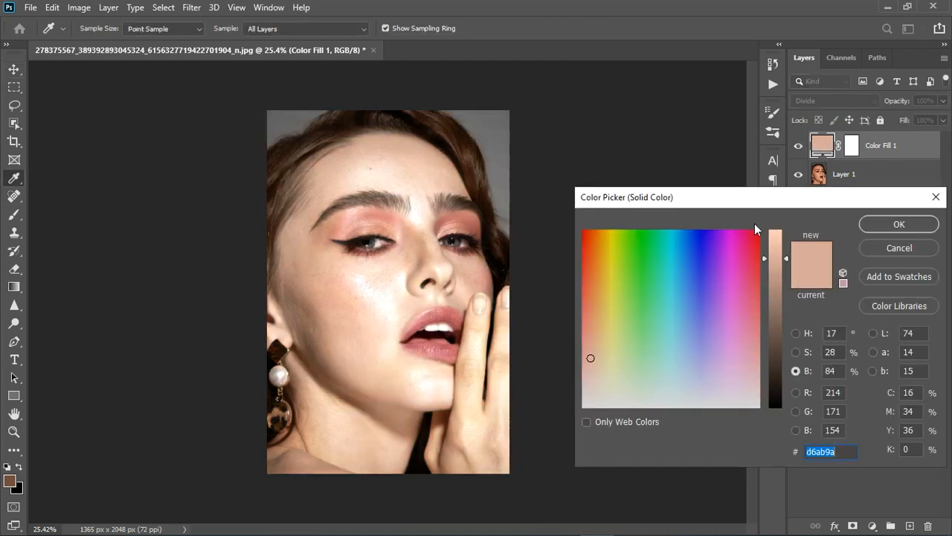
{"action": "left_click_drag", "start_coordinate": [786, 257], "coordinate": [786, 234]}
{"action": "left_click", "coordinate": [889, 227]}
{"action": "scroll", "coordinate": [455, 233], "scroll_direction": "up", "scroll_amount": 5}
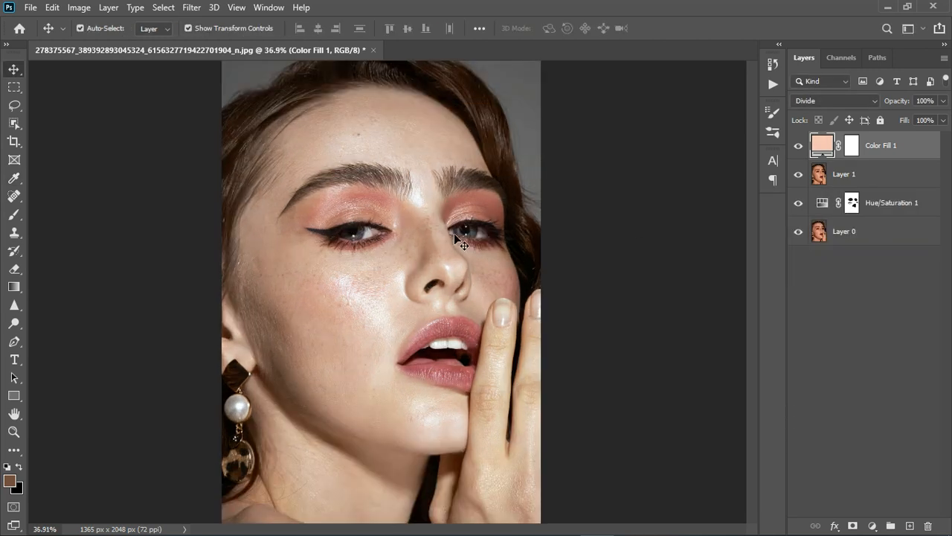
{"action": "scroll", "coordinate": [455, 232], "scroll_direction": "down", "scroll_amount": 4}
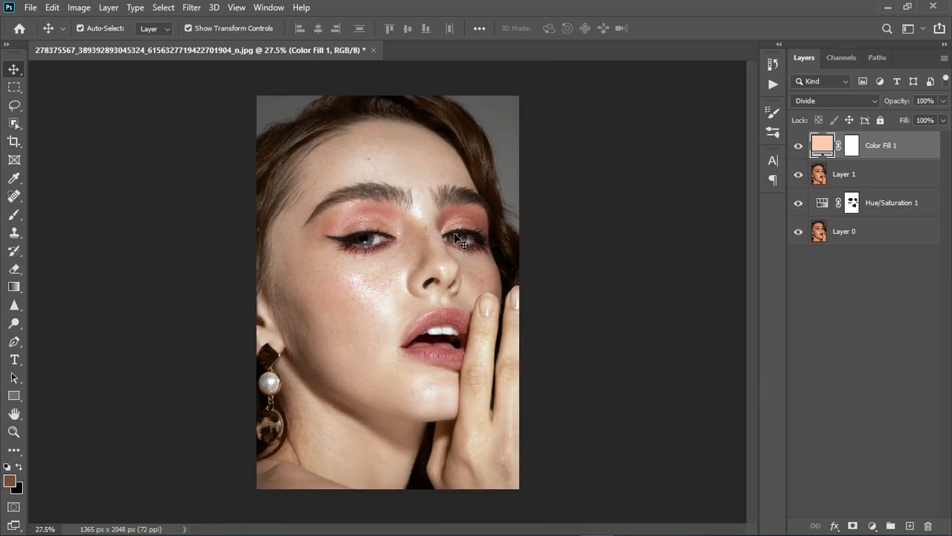
Hide Layer 1 and compare the portrait with and without the Color Fill layer.
{"action": "left_click", "coordinate": [798, 174]}
{"action": "left_click", "coordinate": [799, 146]}
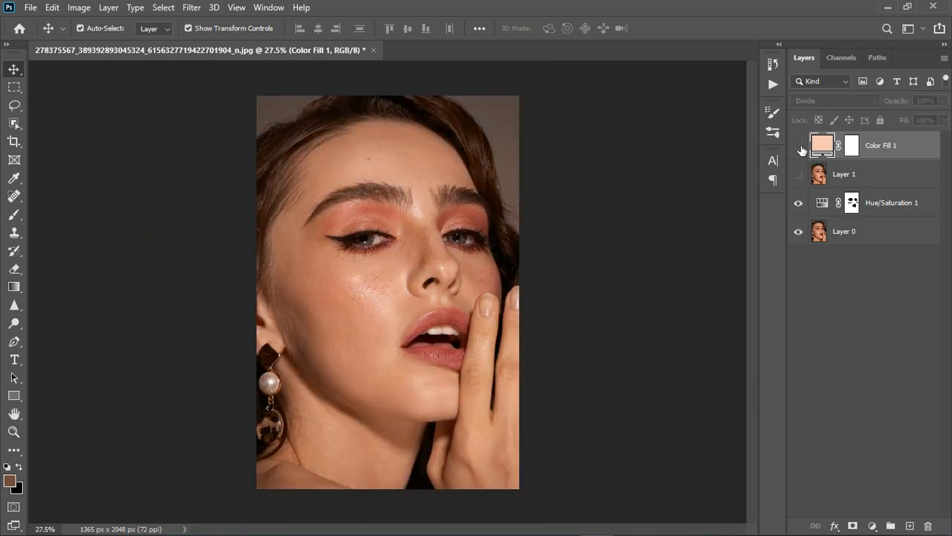
{"action": "left_click", "coordinate": [798, 146]}
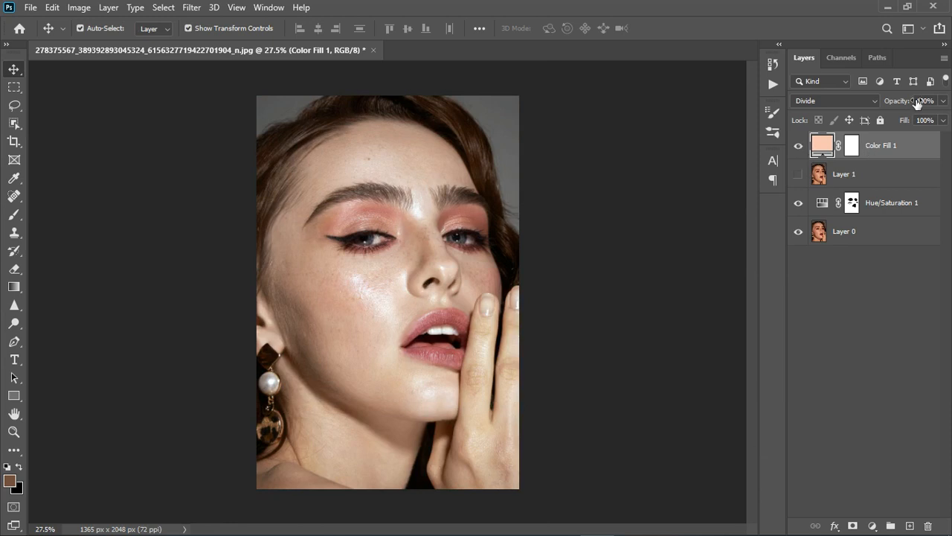
Reduce the Color Fill layer's Fill to 42% and check the effect by switching the layer off and on.
{"action": "left_click", "coordinate": [943, 120]}
{"action": "left_click_drag", "start_coordinate": [942, 136], "coordinate": [918, 136]}
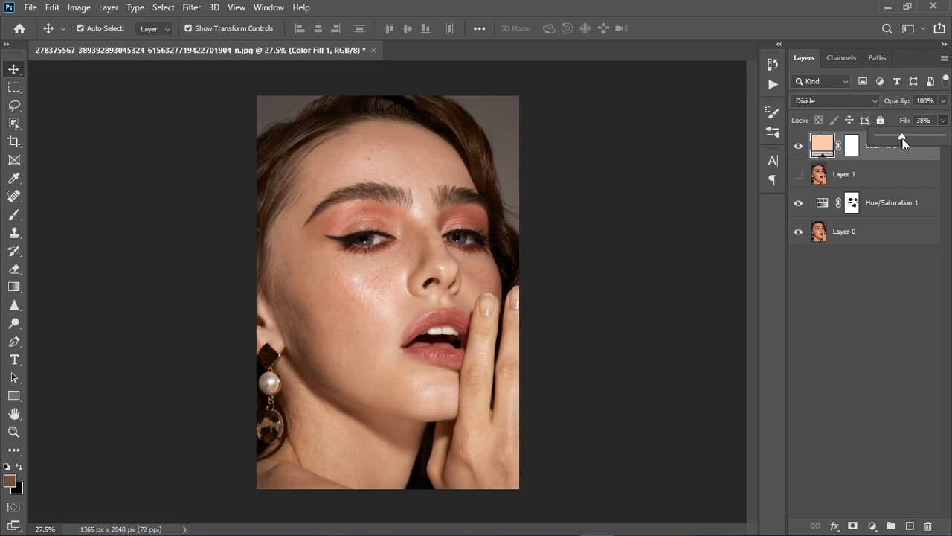
{"action": "left_click_drag", "start_coordinate": [902, 138], "coordinate": [906, 141]}
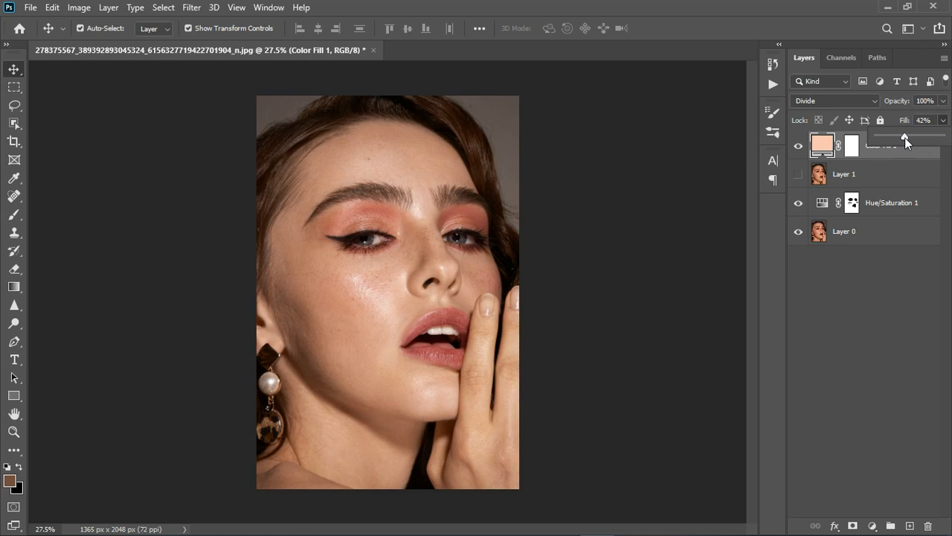
{"action": "left_click", "coordinate": [799, 147]}
{"action": "left_click", "coordinate": [799, 147]}
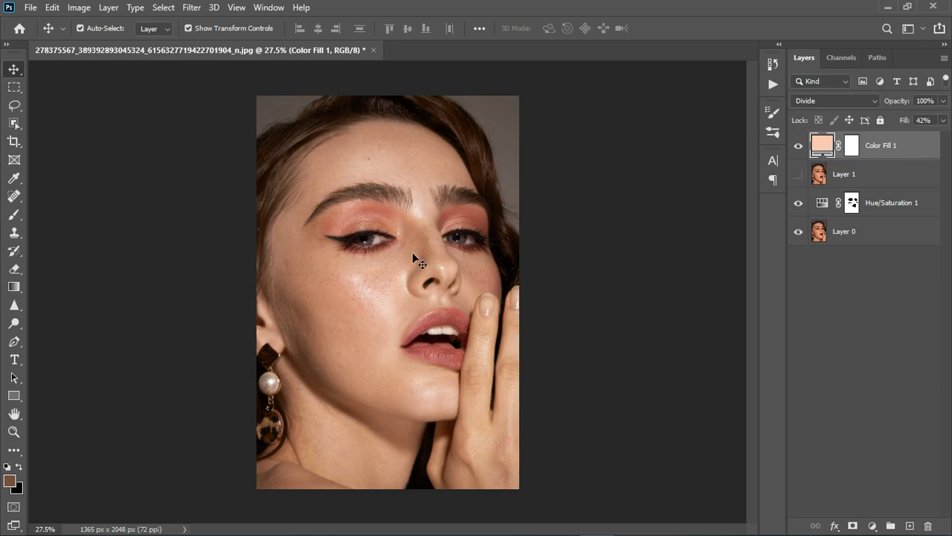
Stamp all visible layers into a new top layer and hide the Color Fill layer.
{"action": "scroll", "coordinate": [391, 195], "scroll_direction": "up", "scroll_amount": 5}
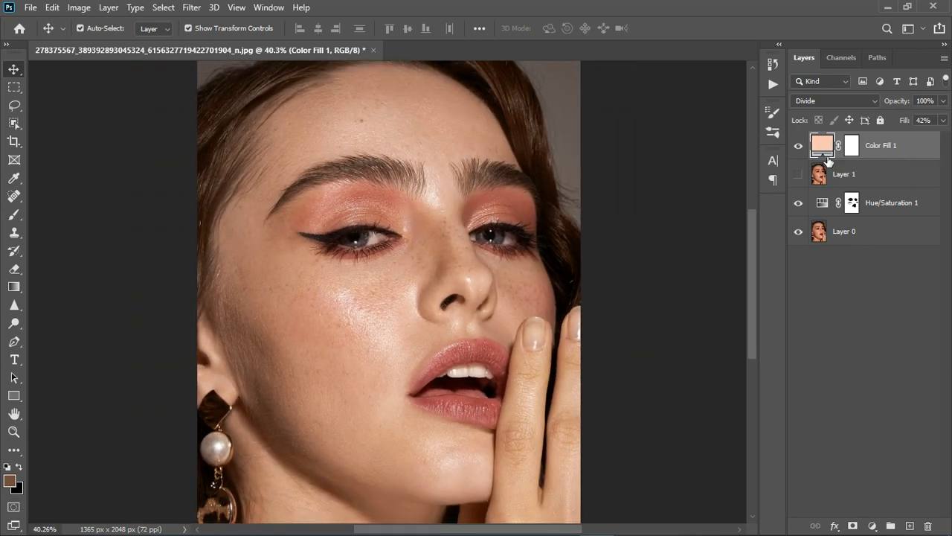
{"action": "key", "text": "ctrl+shift+alt+e"}
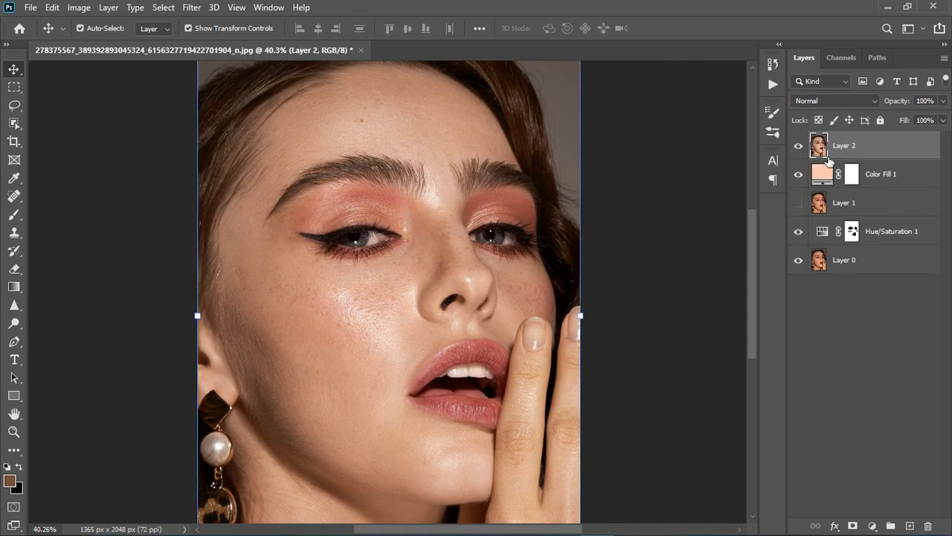
{"action": "left_click", "coordinate": [799, 174]}
Group Layer 1 and the Hue/Saturation 1 adjustment layer together.
{"action": "left_click", "coordinate": [900, 235]}
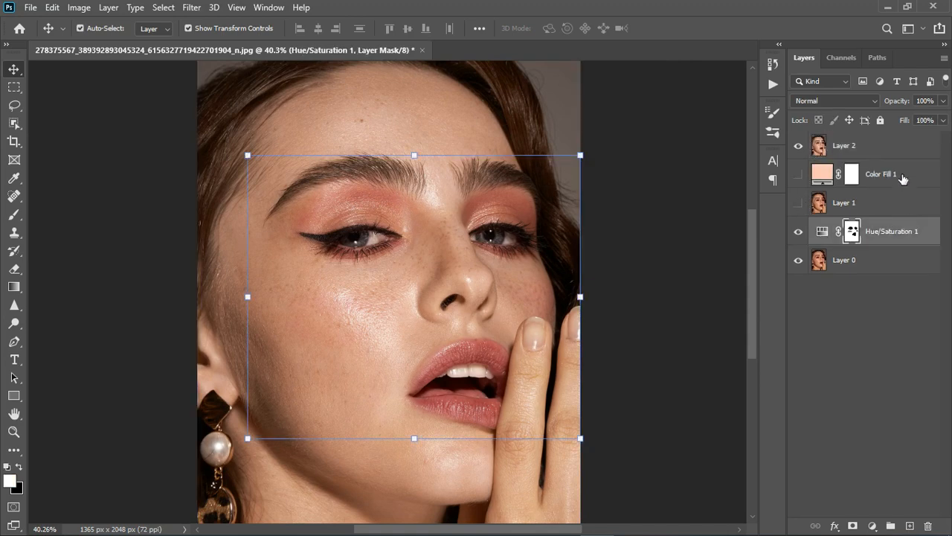
{"action": "left_click", "coordinate": [902, 179]}
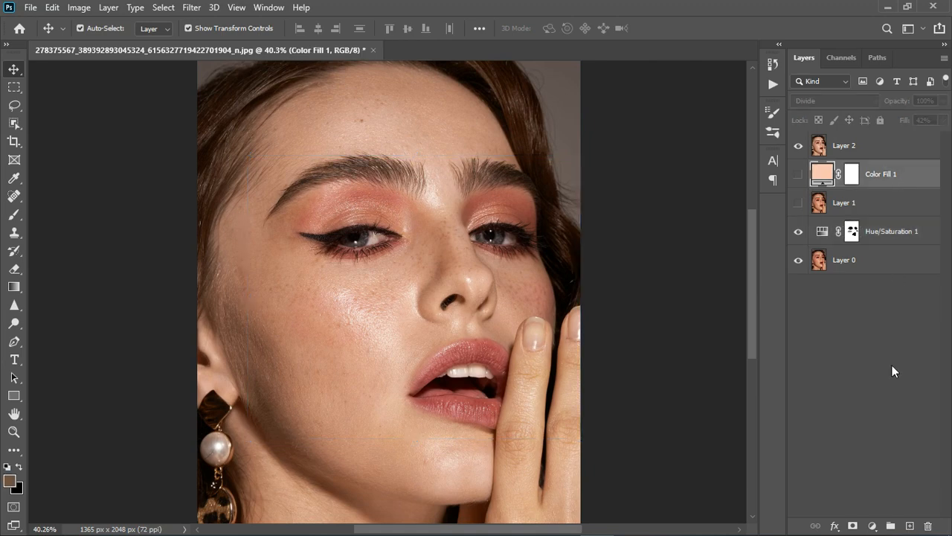
{"action": "left_click", "coordinate": [899, 230]}
{"action": "left_click", "coordinate": [901, 195]}
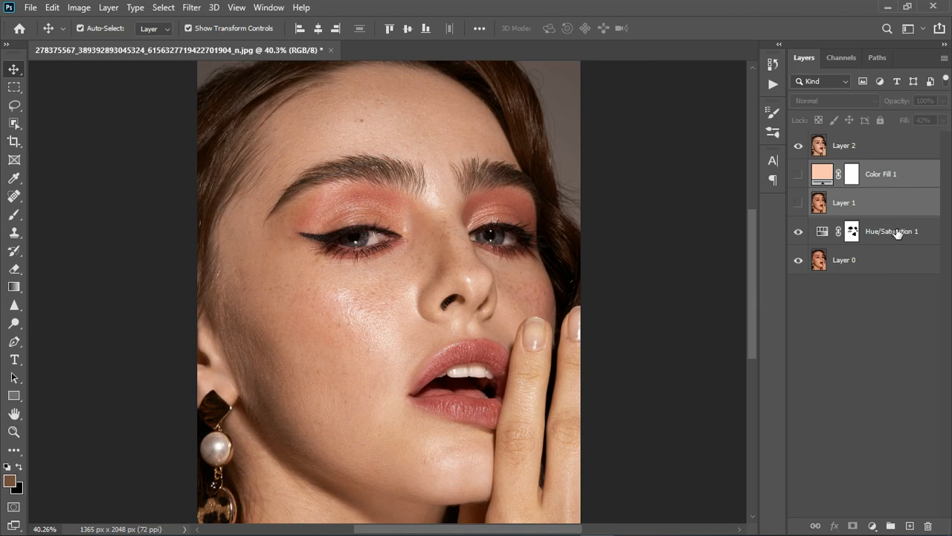
{"action": "left_click", "coordinate": [896, 235], "text": "shift"}
{"action": "left_click", "coordinate": [891, 526]}
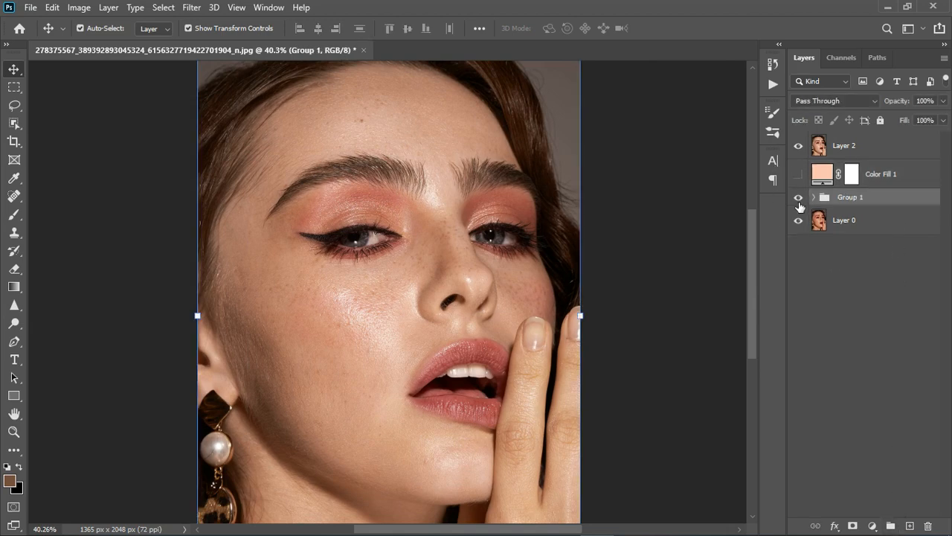
Move the Color Fill 1 layer into Group 1 with that group hidden, and duplicate Layer 2 twice.
{"action": "left_click_drag", "start_coordinate": [867, 173], "coordinate": [878, 199]}
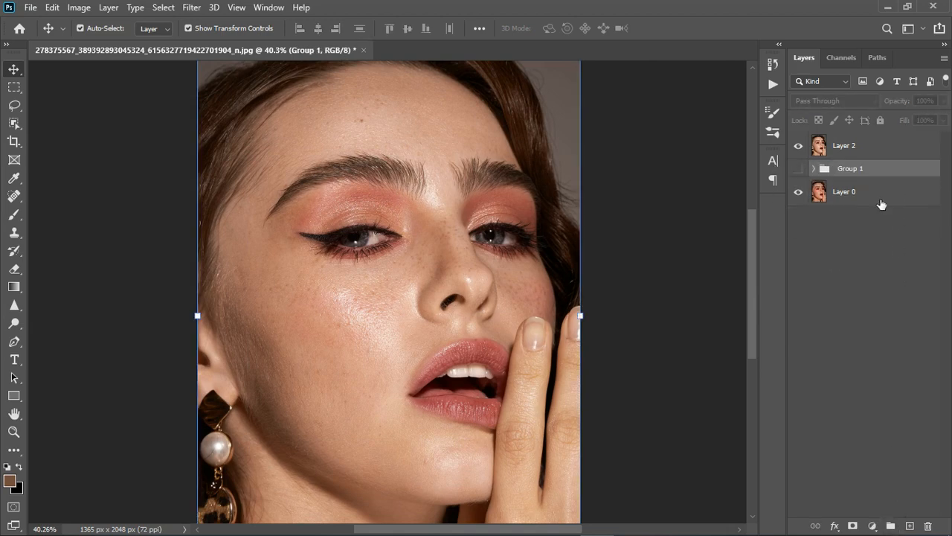
{"action": "left_click", "coordinate": [883, 155]}
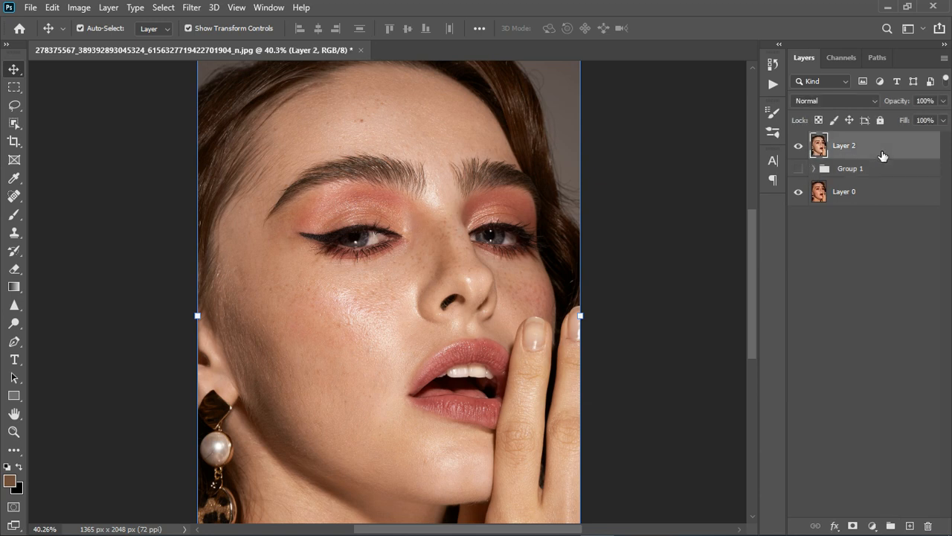
{"action": "key", "text": "ctrl+j"}
{"action": "key", "text": "ctrl+j"}
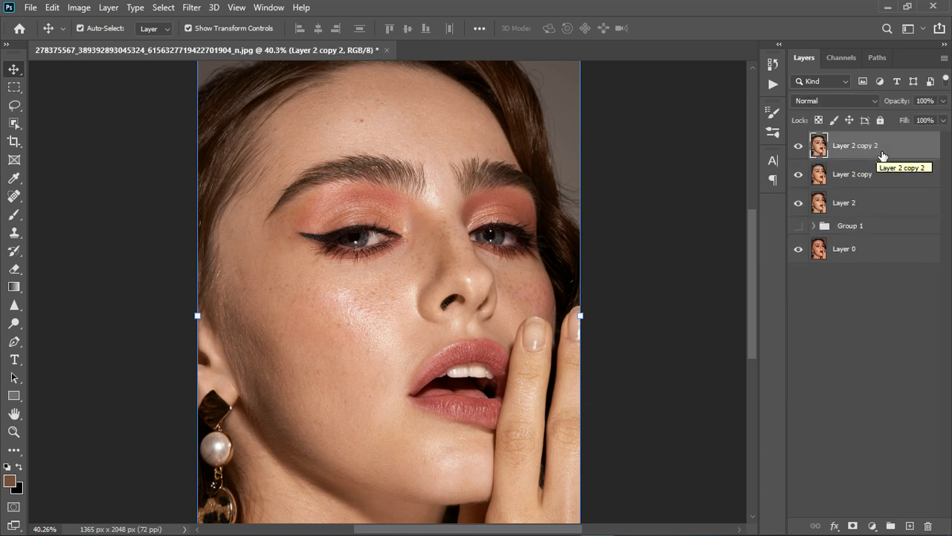
Rename the lower Layer 2 copy as color and the upper copy as texture.
{"action": "double_click", "coordinate": [854, 183]}
{"action": "type", "text": "color"}
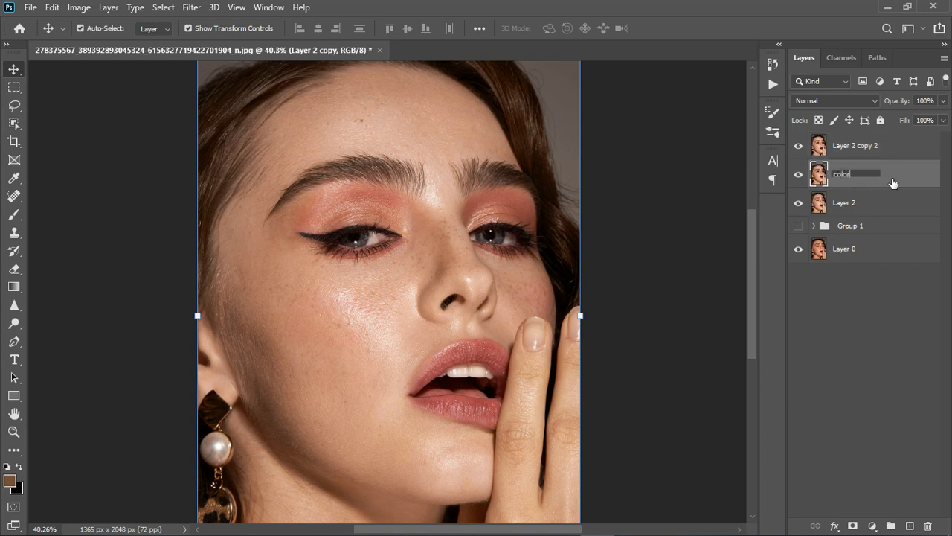
{"action": "key", "text": "Return"}
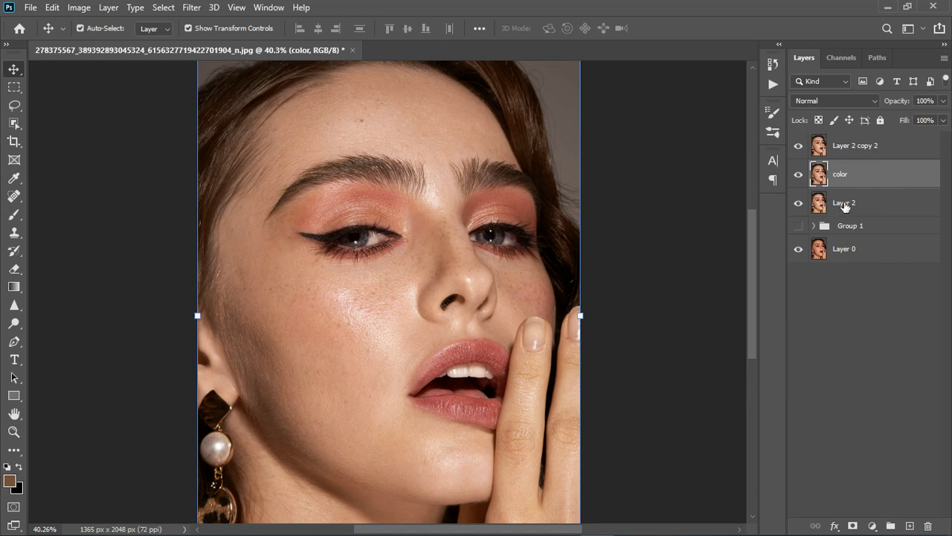
{"action": "double_click", "coordinate": [863, 147]}
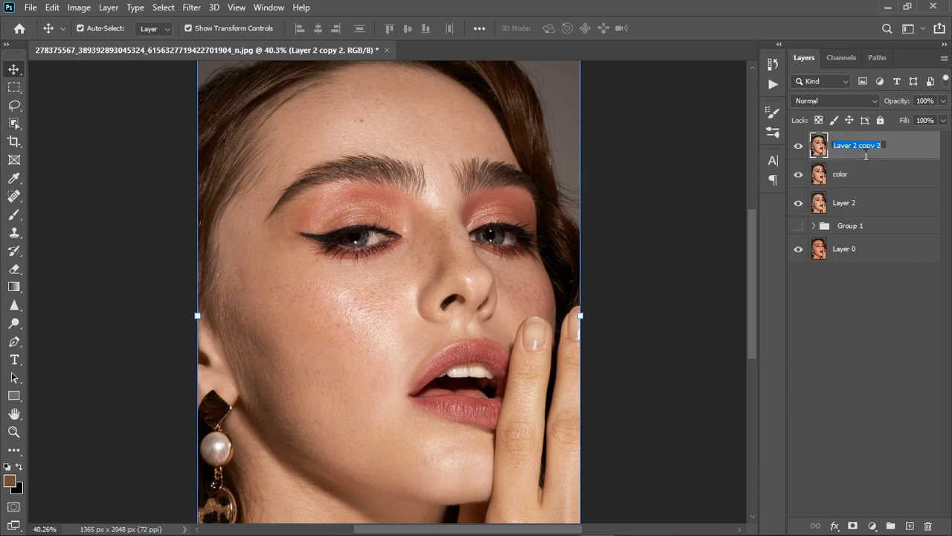
{"action": "type", "text": "s"}
{"action": "key", "text": "Return"}
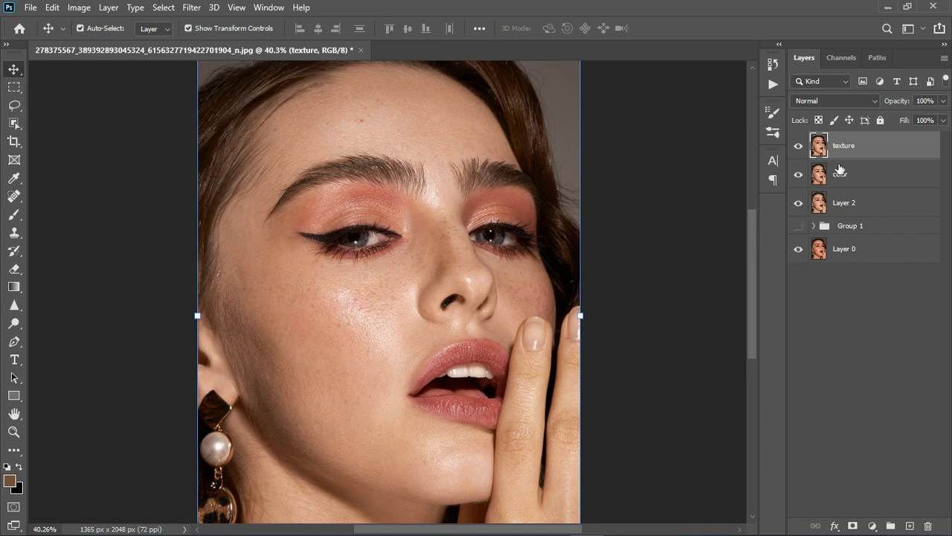
Hide the texture layer and apply a Gaussian Blur with a 7.8 pixel radius to the color layer.
{"action": "left_click", "coordinate": [880, 177]}
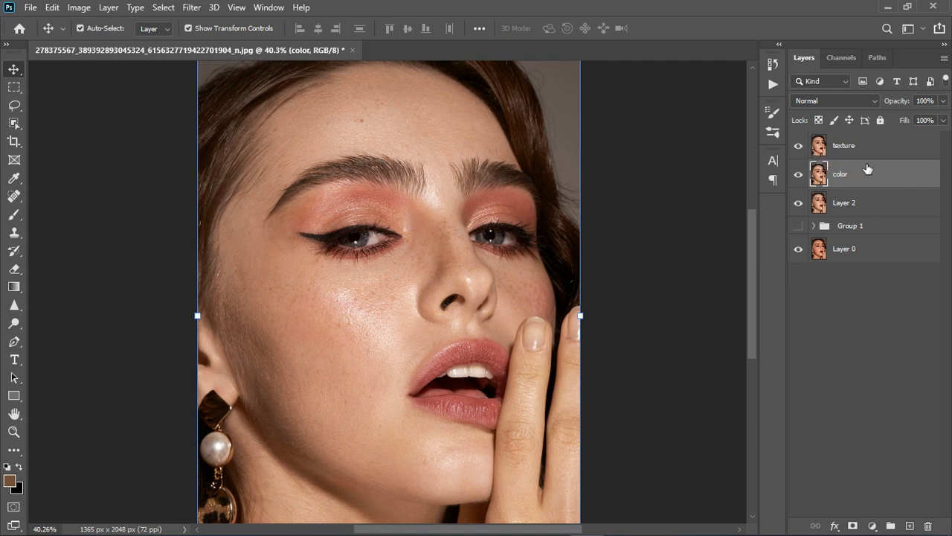
{"action": "left_click", "coordinate": [798, 147]}
{"action": "left_click", "coordinate": [192, 7]}
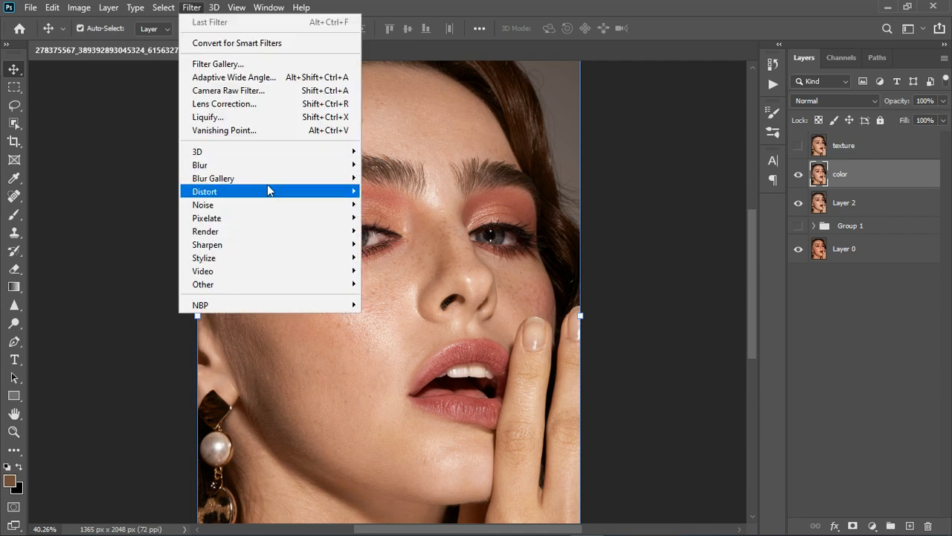
{"action": "mouse_move", "coordinate": [268, 167]}
{"action": "left_click", "coordinate": [376, 216]}
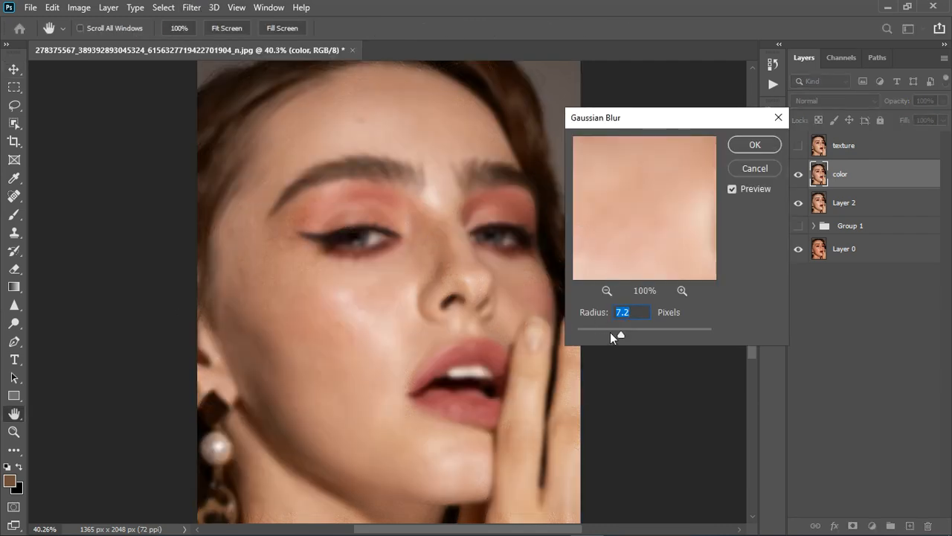
{"action": "left_click_drag", "start_coordinate": [565, 330], "coordinate": [606, 332]}
{"action": "left_click", "coordinate": [624, 332]}
{"action": "left_click_drag", "start_coordinate": [604, 332], "coordinate": [602, 331]}
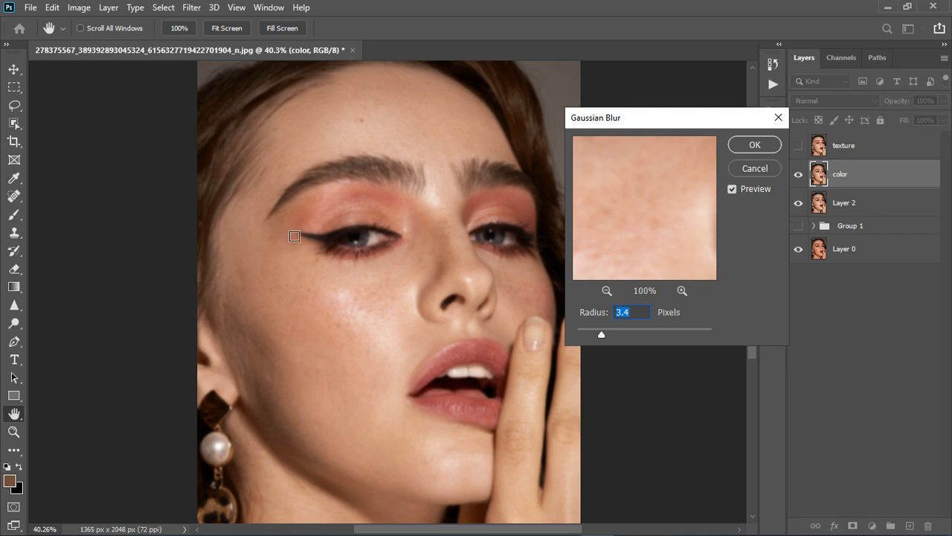
{"action": "left_click_drag", "start_coordinate": [295, 236], "coordinate": [327, 328]}
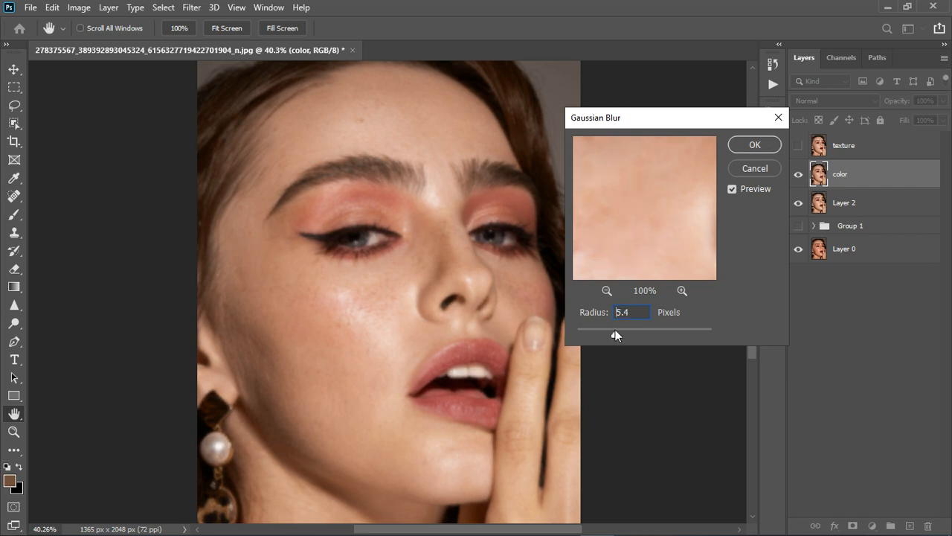
{"action": "left_click_drag", "start_coordinate": [621, 328], "coordinate": [624, 328]}
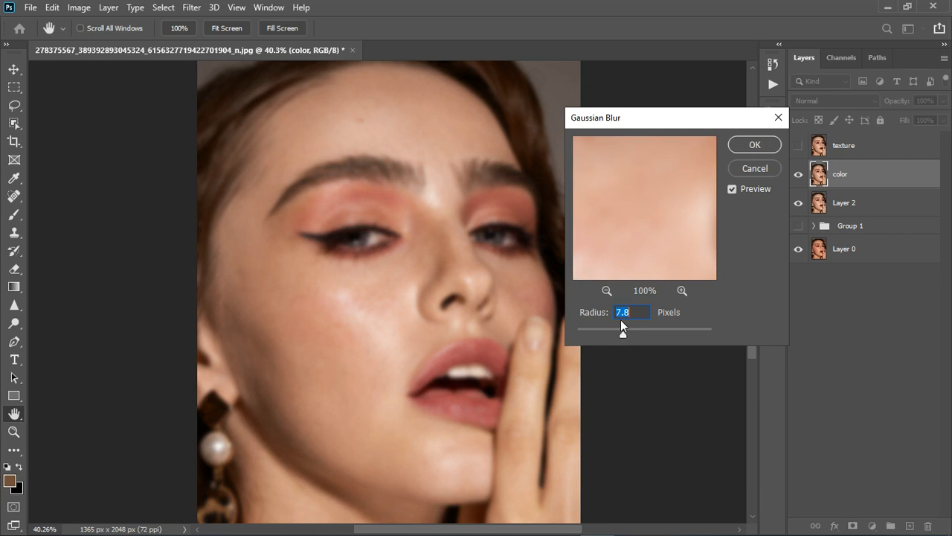
{"action": "left_click", "coordinate": [733, 144]}
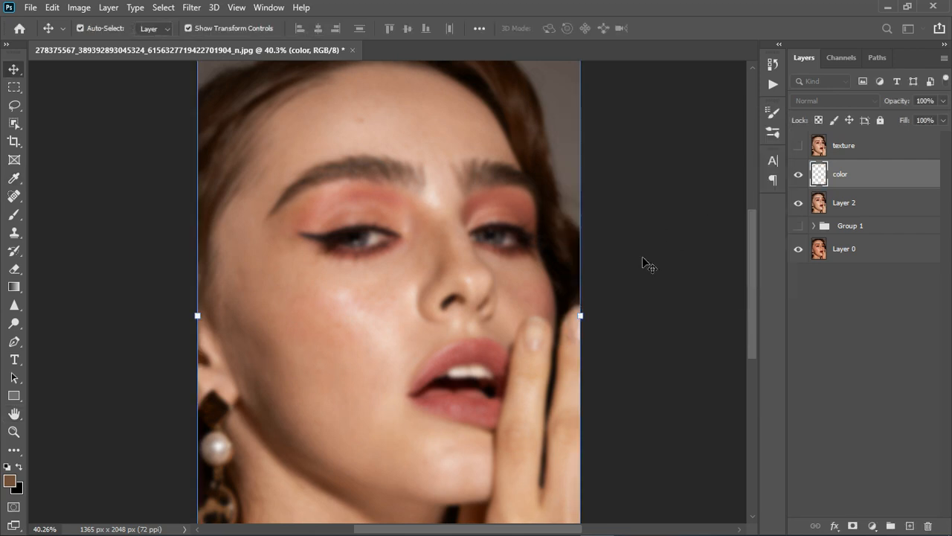
Show the texture layer and use Apply Image on it with the color layer as source, Subtract blending, Scale 2 and Offset 128.
{"action": "left_click", "coordinate": [881, 151]}
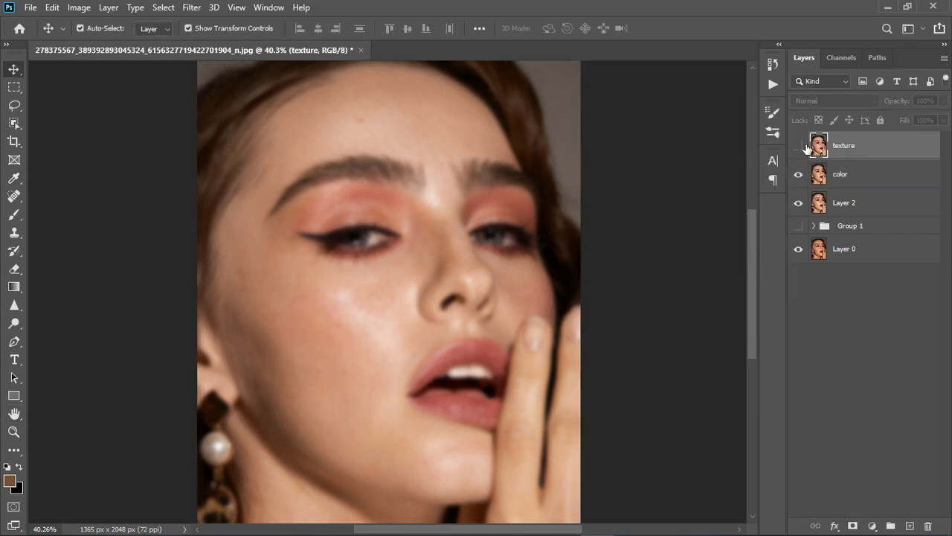
{"action": "left_click", "coordinate": [798, 146]}
{"action": "left_click", "coordinate": [78, 8]}
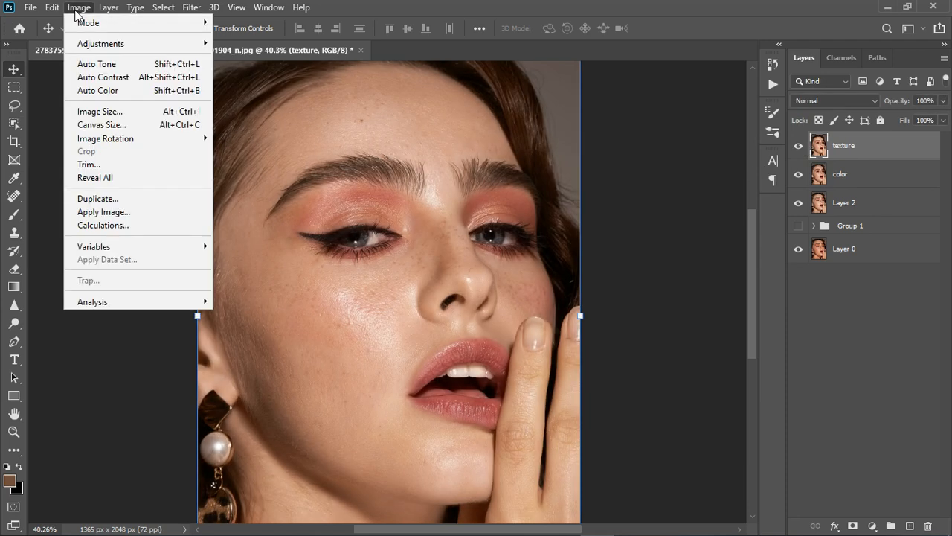
{"action": "left_click", "coordinate": [103, 212]}
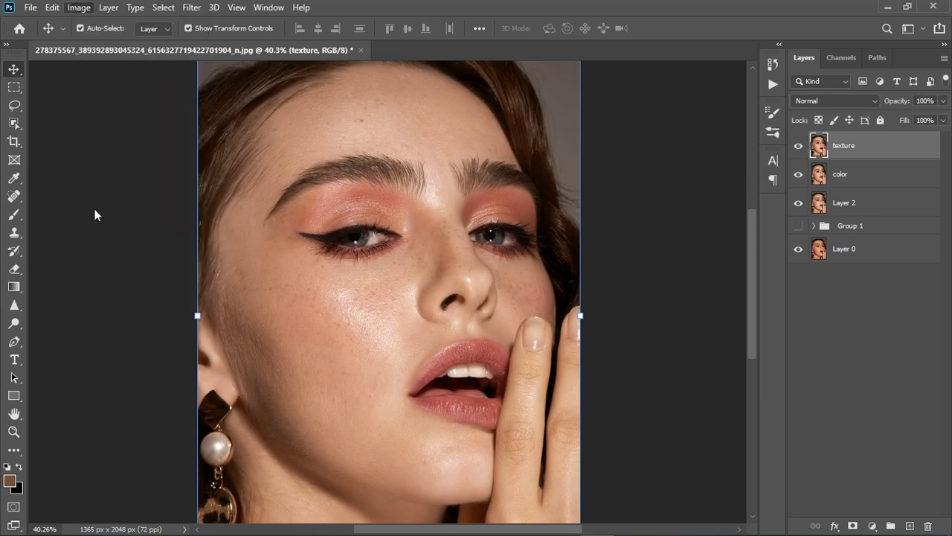
{"action": "left_click", "coordinate": [689, 143]}
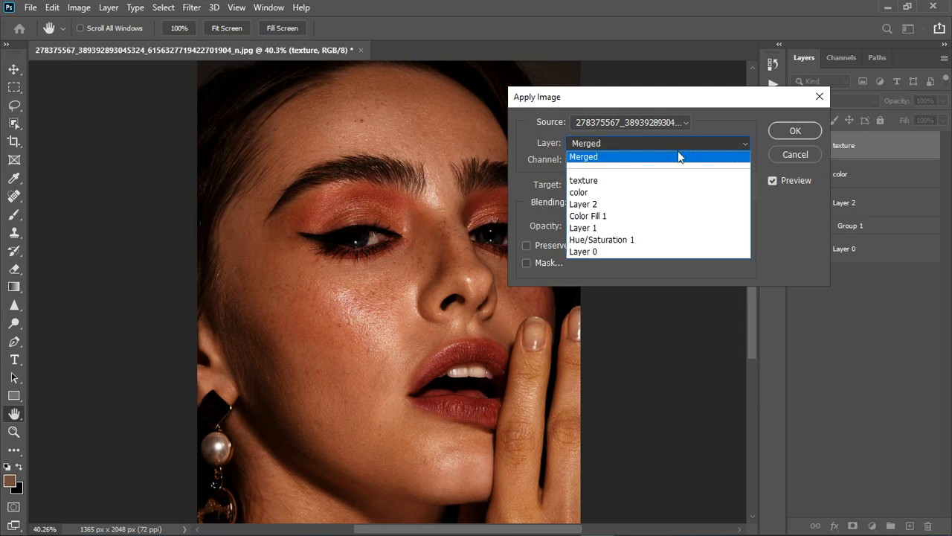
{"action": "left_click", "coordinate": [609, 193]}
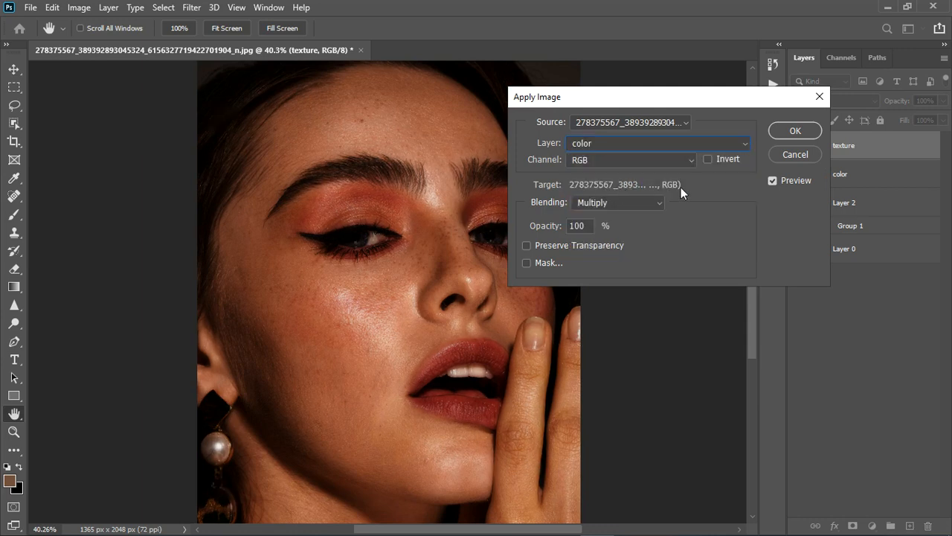
{"action": "left_click", "coordinate": [633, 203]}
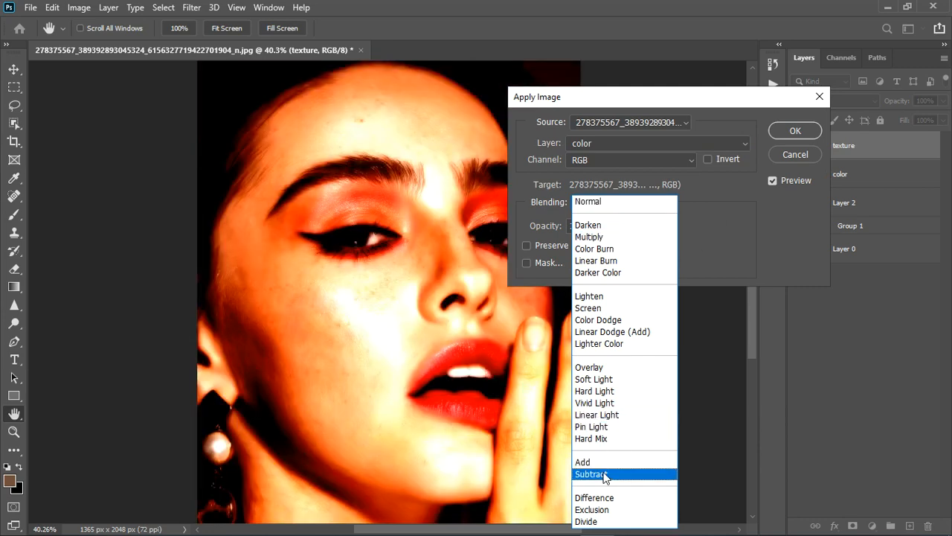
{"action": "left_click", "coordinate": [604, 475]}
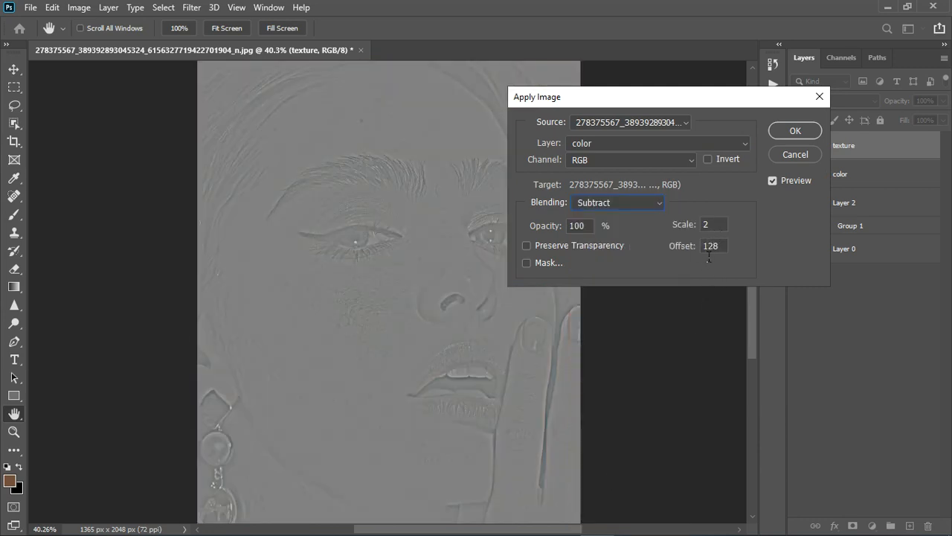
{"action": "left_click", "coordinate": [788, 131]}
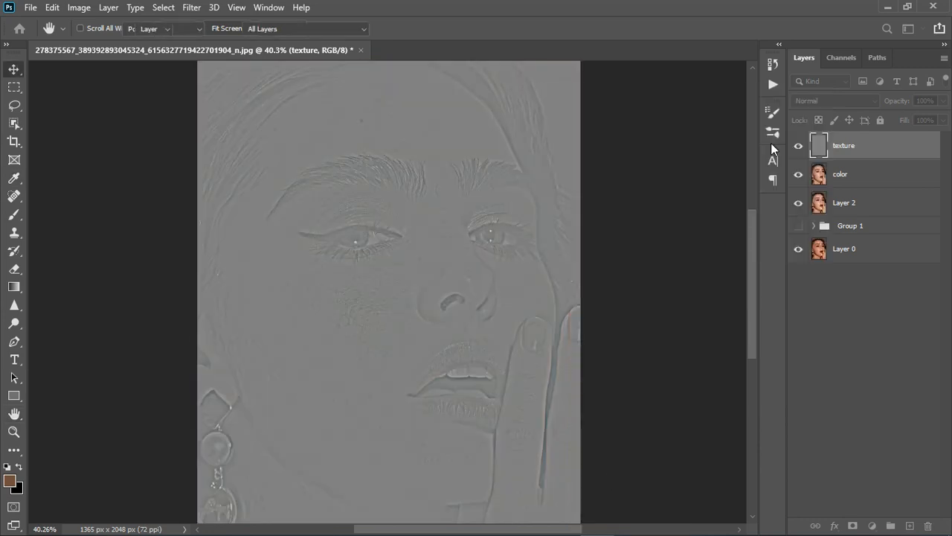
Set the texture layer's blend mode to Linear Light and group it with the color layer in a new, expanded group.
{"action": "left_click", "coordinate": [848, 102]}
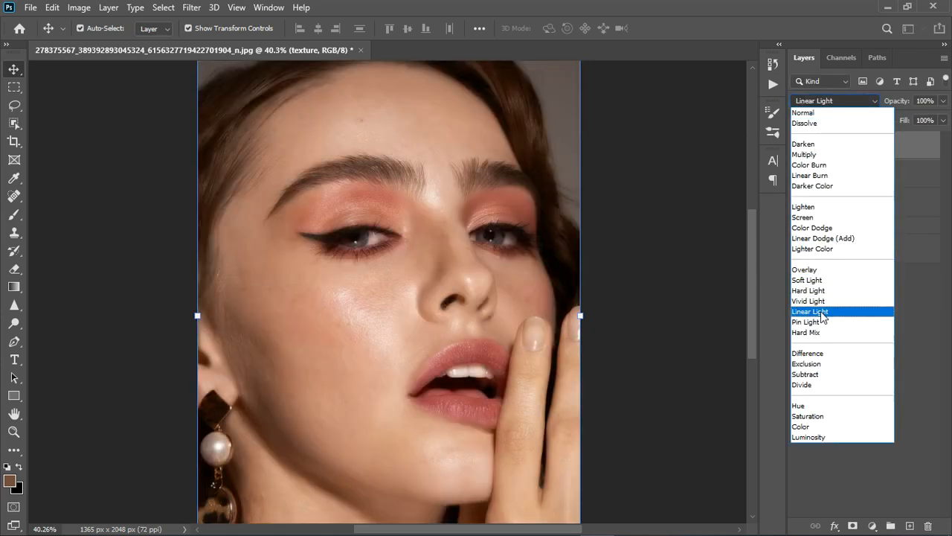
{"action": "left_click", "coordinate": [822, 312]}
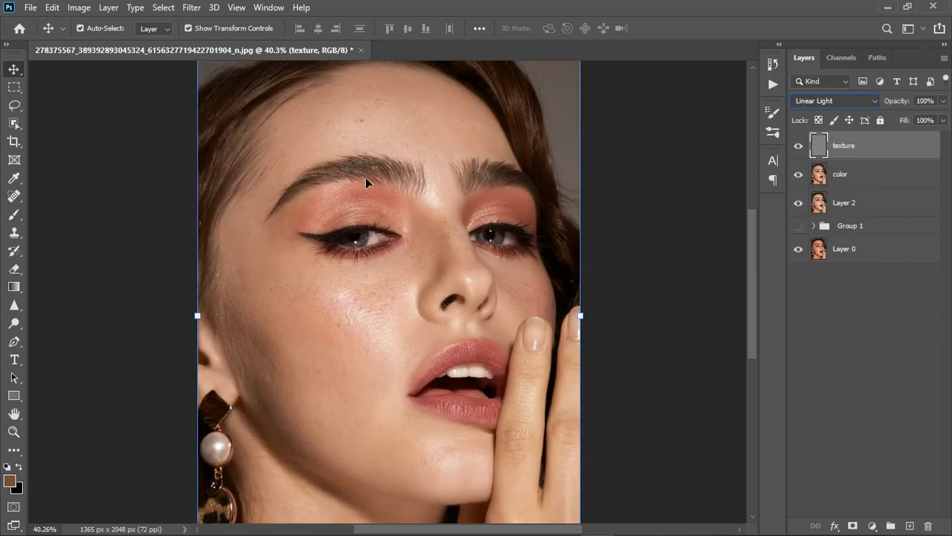
{"action": "left_click", "coordinate": [875, 178]}
{"action": "left_click", "coordinate": [878, 149], "text": "ctrl"}
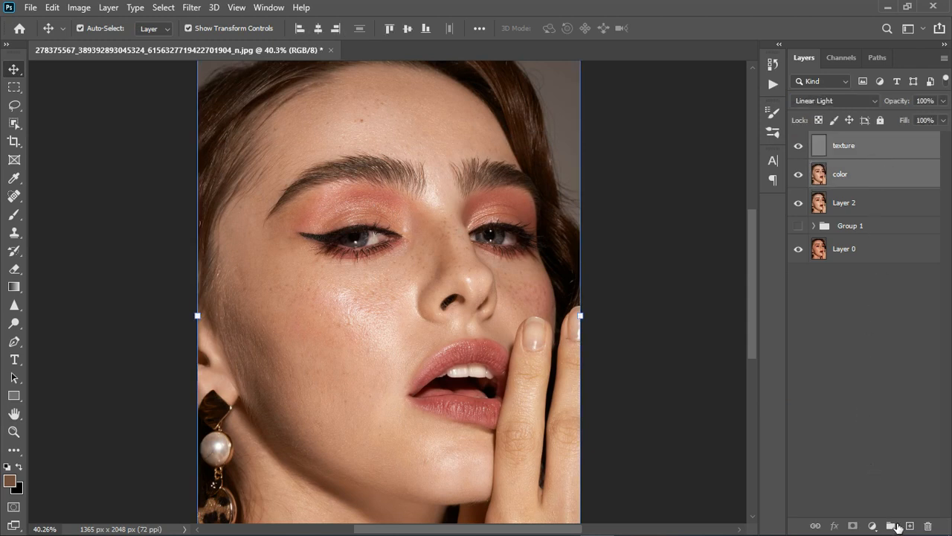
{"action": "left_click", "coordinate": [898, 527]}
{"action": "left_click", "coordinate": [815, 140]}
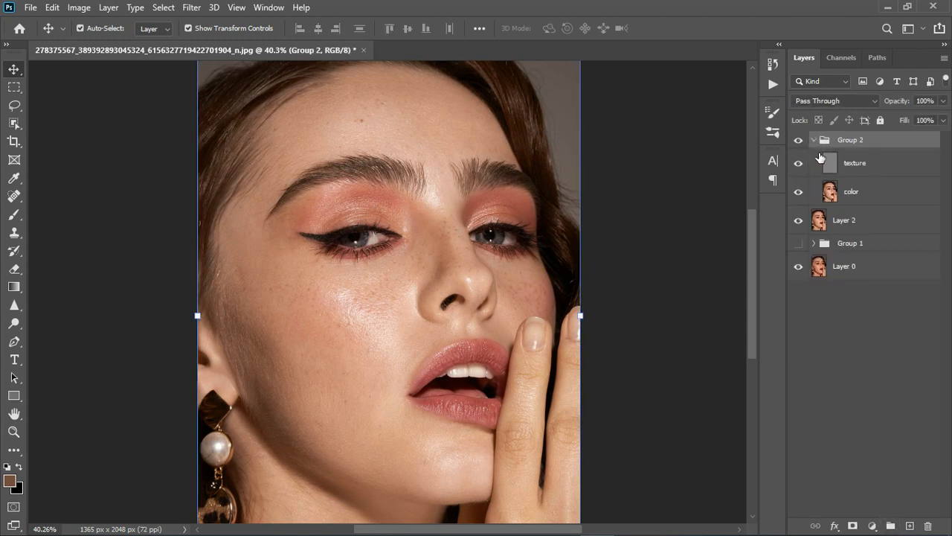
Select the color layer inside Group 2 and choose the Mixer Brush tool.
{"action": "left_click", "coordinate": [875, 194]}
{"action": "left_click", "coordinate": [14, 214]}
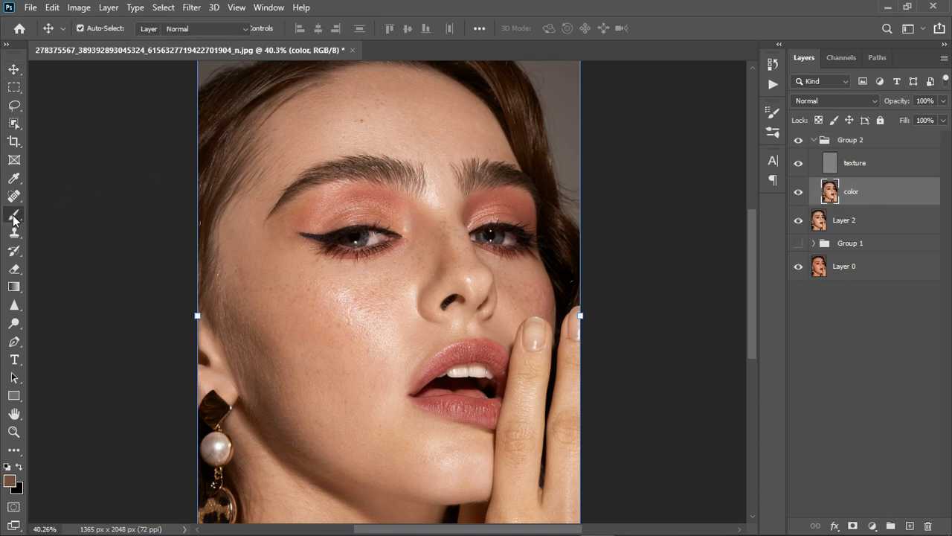
{"action": "left_click", "coordinate": [56, 253]}
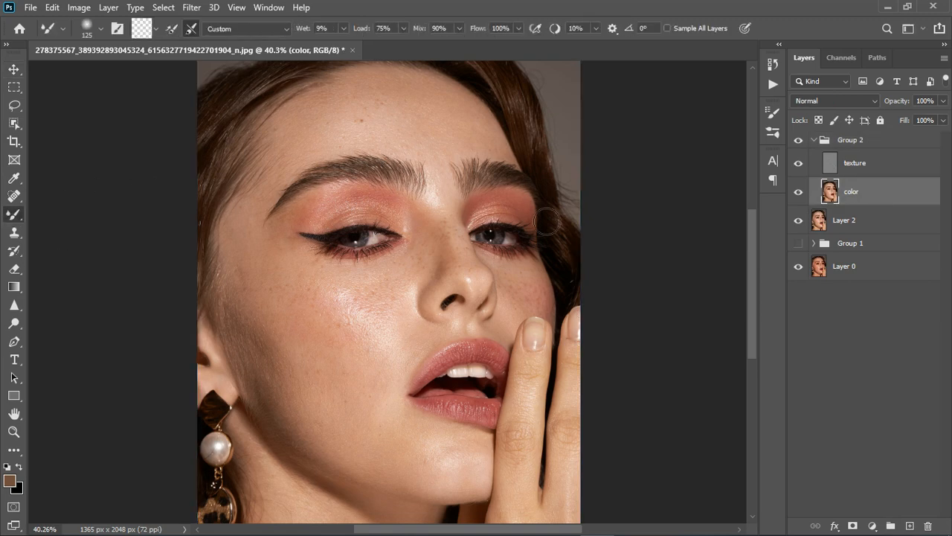
Switch to the Clone Stamp tool on the texture layer and return to the Mixer Brush on the color layer.
{"action": "left_click", "coordinate": [862, 164]}
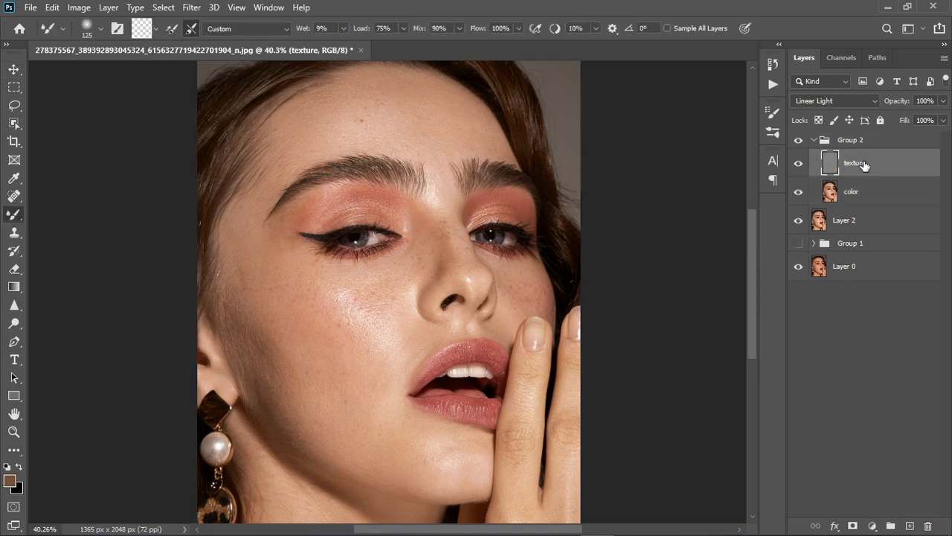
{"action": "left_click", "coordinate": [15, 232]}
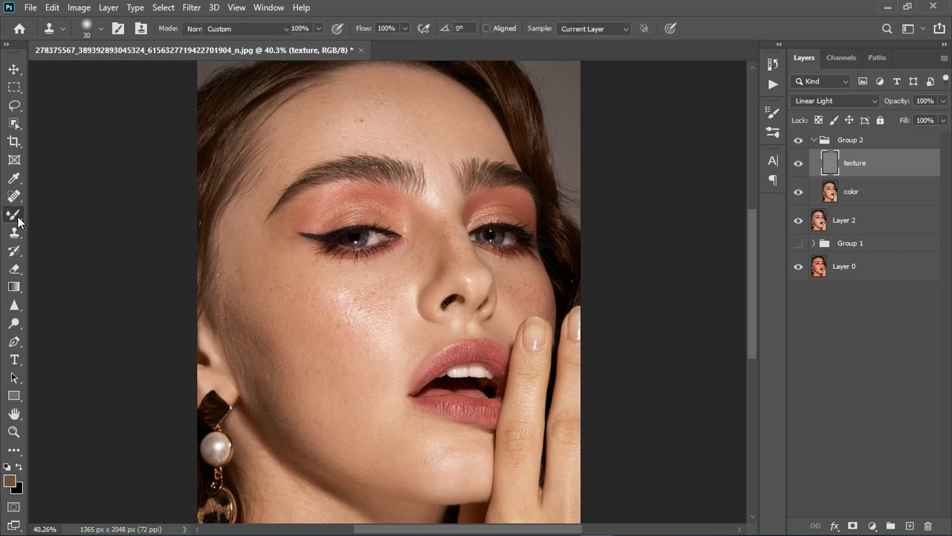
{"action": "left_click", "coordinate": [18, 218]}
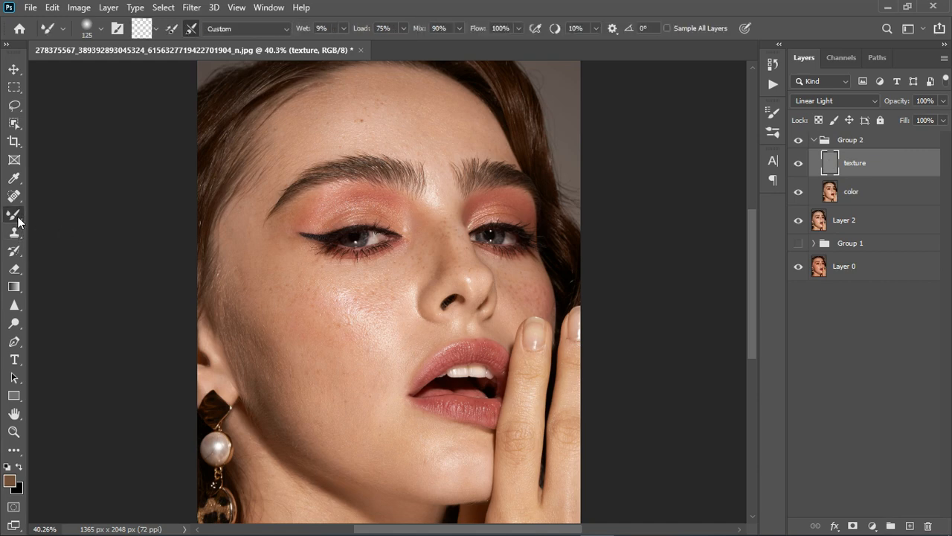
{"action": "left_click", "coordinate": [876, 193]}
{"action": "scroll", "coordinate": [384, 122], "scroll_direction": "up", "scroll_amount": 2}
{"action": "scroll", "coordinate": [383, 119], "scroll_direction": "down", "scroll_amount": 2}
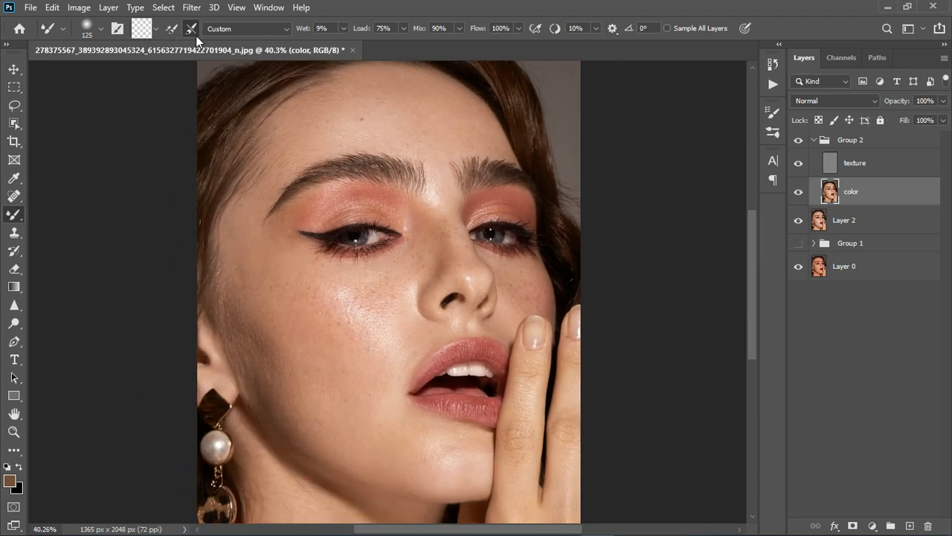
Set the Mixer Brush to clean after each stroke without reloading color, and empty its current paint load.
{"action": "left_click", "coordinate": [171, 32]}
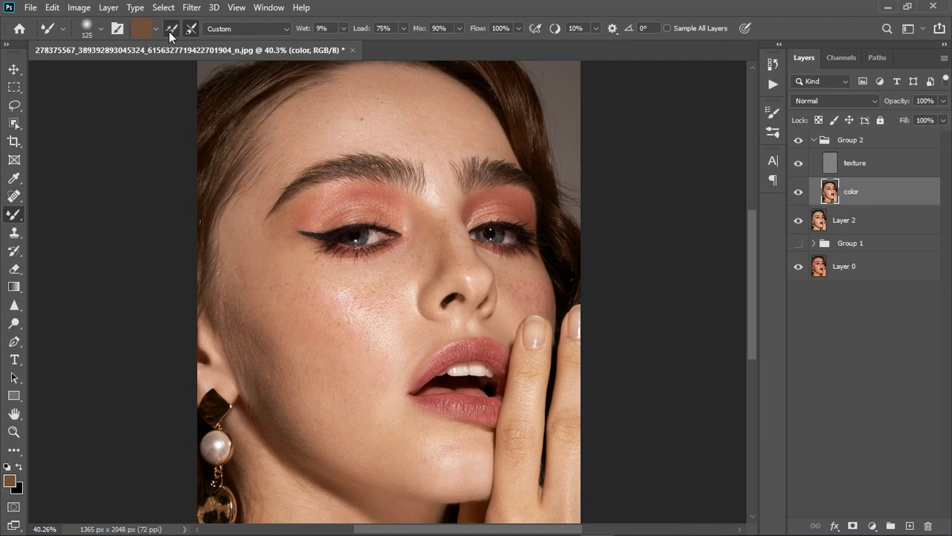
{"action": "left_click", "coordinate": [170, 33]}
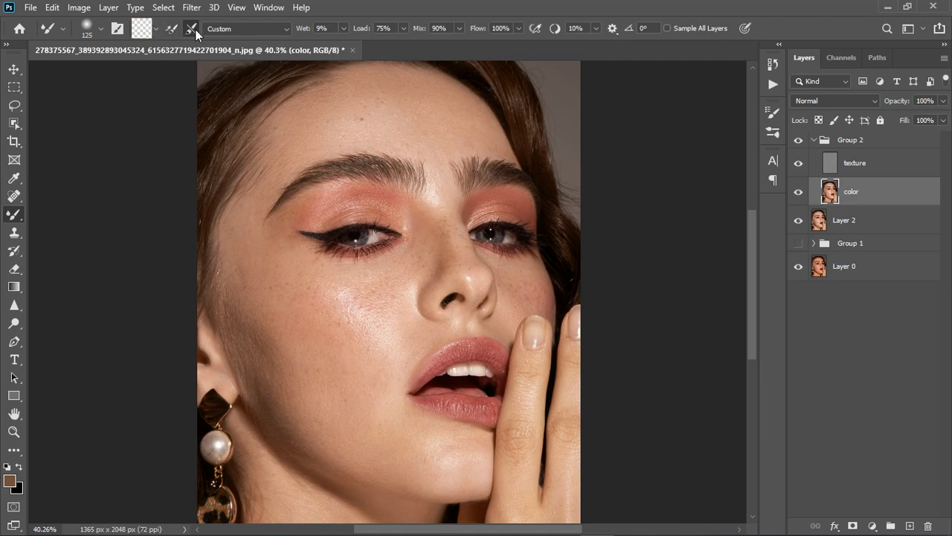
{"action": "left_click", "coordinate": [155, 29]}
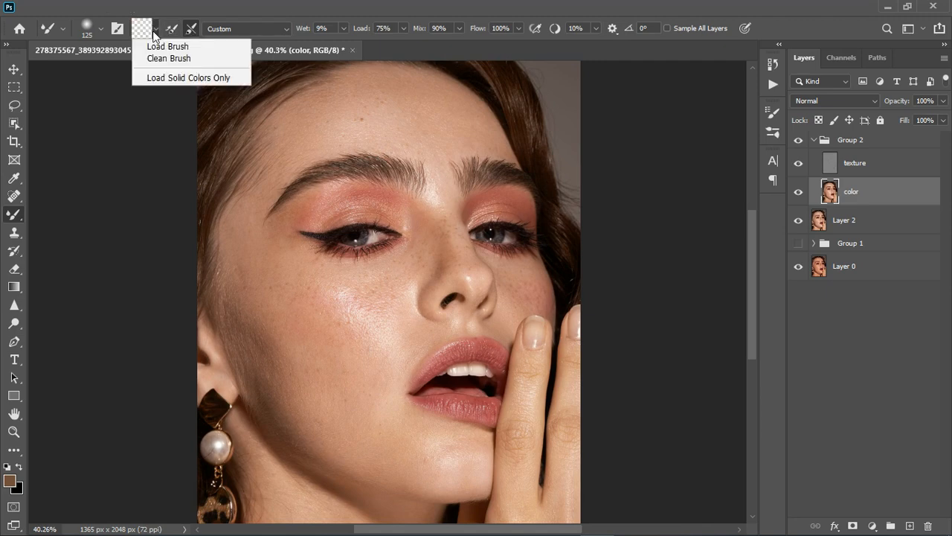
{"action": "left_click", "coordinate": [157, 54]}
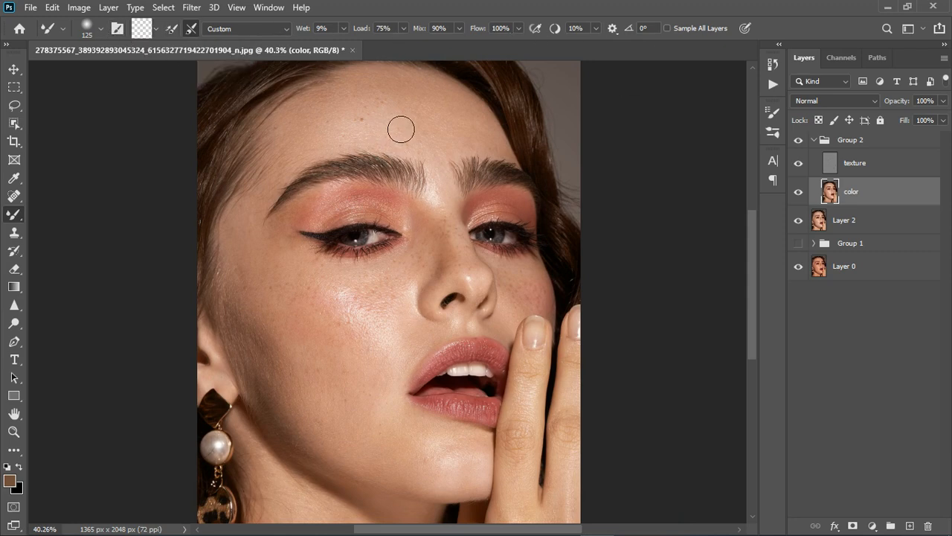
Blend the uneven skin tones around the eye and across the cheek on the color layer with the Mixer Brush.
{"action": "scroll", "coordinate": [393, 127], "scroll_direction": "up", "scroll_amount": 2}
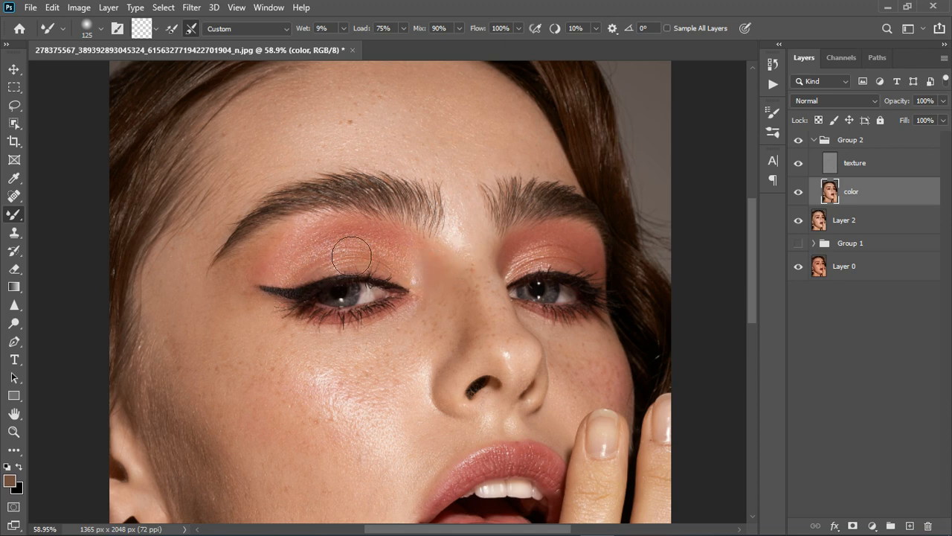
{"action": "mouse_move", "coordinate": [409, 260]}
{"action": "left_mouse_down"}
{"action": "mouse_move", "coordinate": [330, 252]}
{"action": "mouse_move", "coordinate": [275, 267]}
{"action": "mouse_move", "coordinate": [259, 288]}
{"action": "mouse_move", "coordinate": [270, 283]}
{"action": "mouse_move", "coordinate": [250, 289]}
{"action": "mouse_move", "coordinate": [270, 247]}
{"action": "mouse_move", "coordinate": [281, 248]}
{"action": "mouse_move", "coordinate": [253, 319]}
{"action": "mouse_move", "coordinate": [270, 273]}
{"action": "mouse_move", "coordinate": [262, 252]}
{"action": "mouse_move", "coordinate": [270, 275]}
{"action": "mouse_move", "coordinate": [253, 327]}
{"action": "mouse_move", "coordinate": [225, 361]}
{"action": "mouse_move", "coordinate": [243, 354]}
{"action": "mouse_move", "coordinate": [258, 266]}
{"action": "mouse_move", "coordinate": [256, 349]}
{"action": "mouse_move", "coordinate": [253, 291]}
{"action": "mouse_move", "coordinate": [259, 309]}
{"action": "mouse_move", "coordinate": [264, 261]}
{"action": "mouse_move", "coordinate": [256, 323]}
{"action": "mouse_move", "coordinate": [273, 260]}
{"action": "mouse_move", "coordinate": [257, 307]}
{"action": "left_mouse_up"}
{"action": "mouse_move", "coordinate": [459, 269]}
{"action": "left_mouse_down"}
{"action": "mouse_move", "coordinate": [467, 342]}
{"action": "mouse_move", "coordinate": [482, 305]}
{"action": "mouse_move", "coordinate": [488, 334]}
{"action": "mouse_move", "coordinate": [485, 300]}
{"action": "mouse_move", "coordinate": [474, 365]}
{"action": "mouse_move", "coordinate": [432, 348]}
{"action": "mouse_move", "coordinate": [383, 381]}
{"action": "mouse_move", "coordinate": [313, 392]}
{"action": "mouse_move", "coordinate": [346, 395]}
{"action": "left_mouse_up"}
{"action": "mouse_move", "coordinate": [255, 369]}
{"action": "left_mouse_down"}
{"action": "mouse_move", "coordinate": [260, 344]}
{"action": "mouse_move", "coordinate": [247, 359]}
{"action": "mouse_move", "coordinate": [209, 330]}
{"action": "mouse_move", "coordinate": [207, 367]}
{"action": "mouse_move", "coordinate": [197, 345]}
{"action": "mouse_move", "coordinate": [223, 415]}
{"action": "mouse_move", "coordinate": [235, 389]}
{"action": "mouse_move", "coordinate": [231, 420]}
{"action": "mouse_move", "coordinate": [217, 365]}
{"action": "mouse_move", "coordinate": [239, 429]}
{"action": "mouse_move", "coordinate": [236, 381]}
{"action": "mouse_move", "coordinate": [280, 463]}
{"action": "mouse_move", "coordinate": [280, 416]}
{"action": "mouse_move", "coordinate": [294, 449]}
{"action": "mouse_move", "coordinate": [299, 381]}
{"action": "mouse_move", "coordinate": [347, 395]}
{"action": "mouse_move", "coordinate": [378, 385]}
{"action": "mouse_move", "coordinate": [425, 405]}
{"action": "mouse_move", "coordinate": [455, 355]}
{"action": "left_mouse_up"}
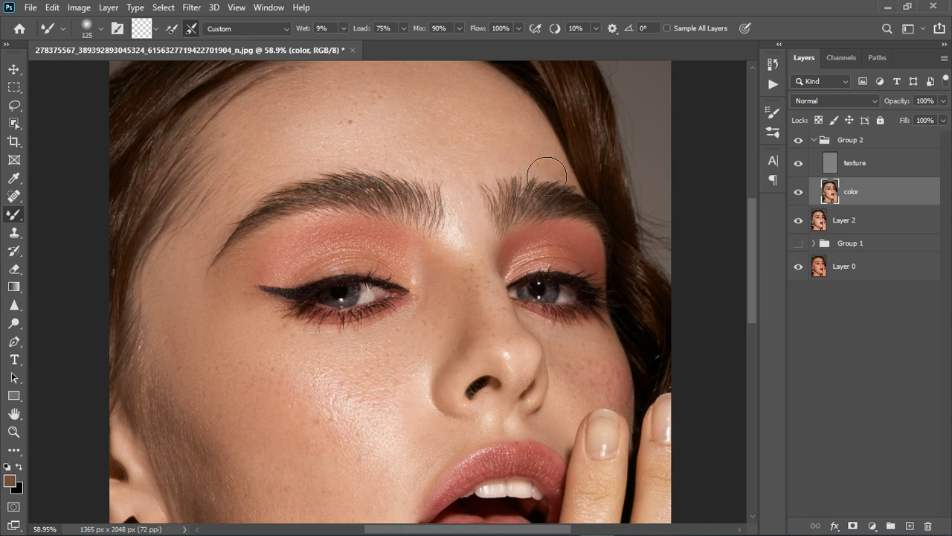
{"action": "scroll", "coordinate": [421, 130], "scroll_direction": "down", "scroll_amount": 1}
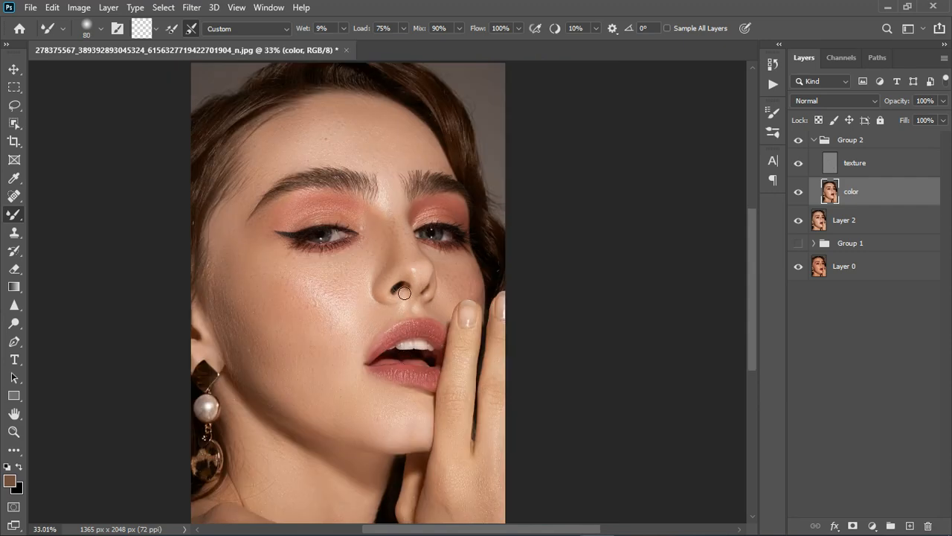
{"action": "scroll", "coordinate": [404, 293], "scroll_direction": "down", "scroll_amount": 5}
{"action": "scroll", "coordinate": [414, 295], "scroll_direction": "up", "scroll_amount": 5}
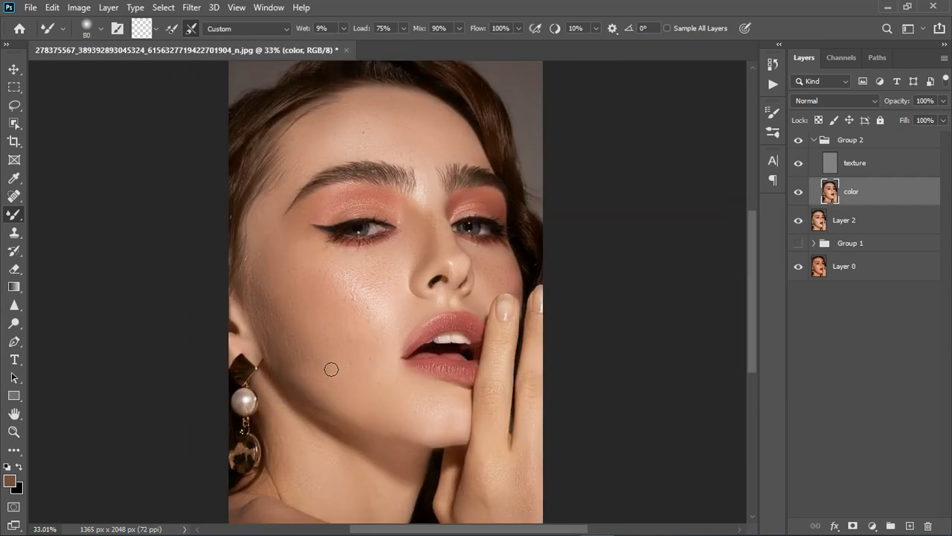
On the texture layer, use the Clone Stamp to cover the dark spot on the forehead, undoing unwanted strokes.
{"action": "left_click", "coordinate": [866, 171]}
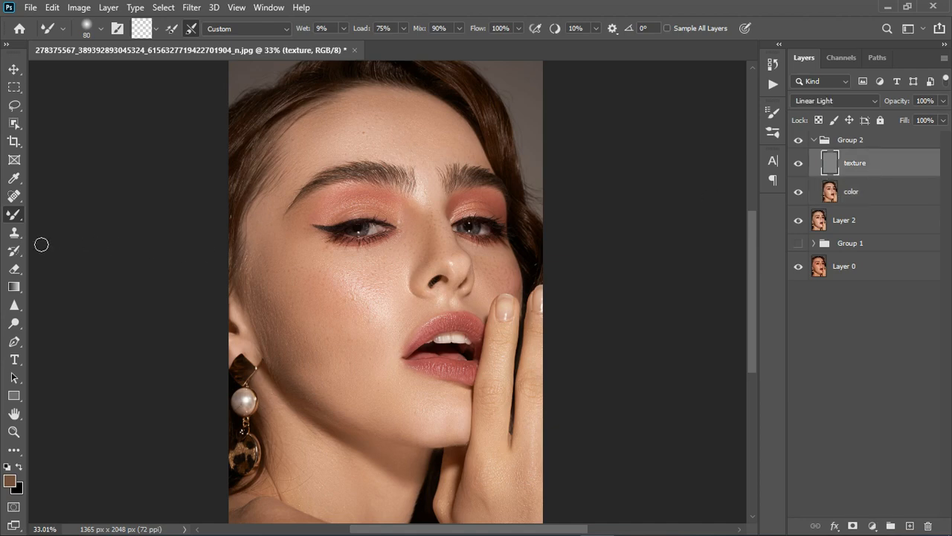
{"action": "left_click", "coordinate": [15, 232]}
{"action": "scroll", "coordinate": [365, 165], "scroll_direction": "up", "scroll_amount": 2}
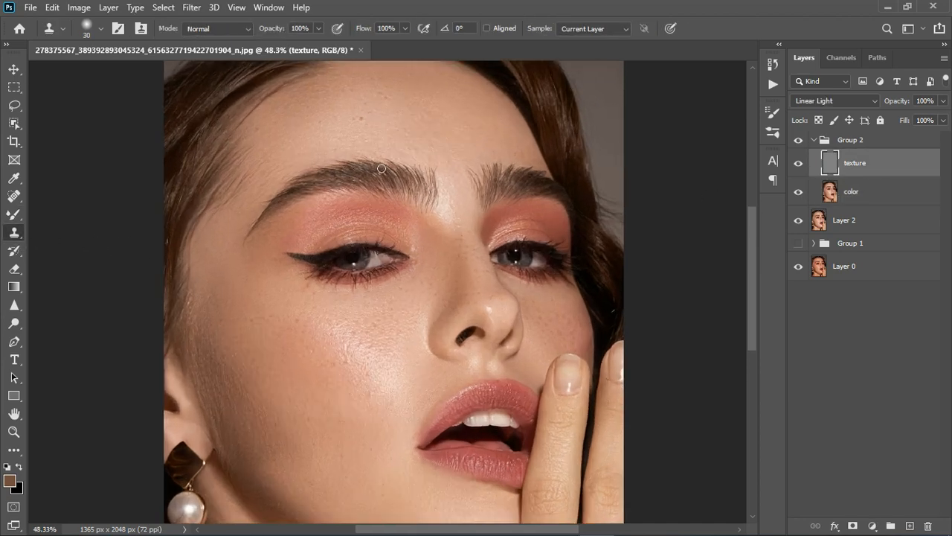
{"action": "scroll", "coordinate": [382, 168], "scroll_direction": "up", "scroll_amount": 1}
{"action": "scroll", "coordinate": [442, 191], "scroll_direction": "down", "scroll_amount": 2}
{"action": "scroll", "coordinate": [399, 122], "scroll_direction": "up", "scroll_amount": 3}
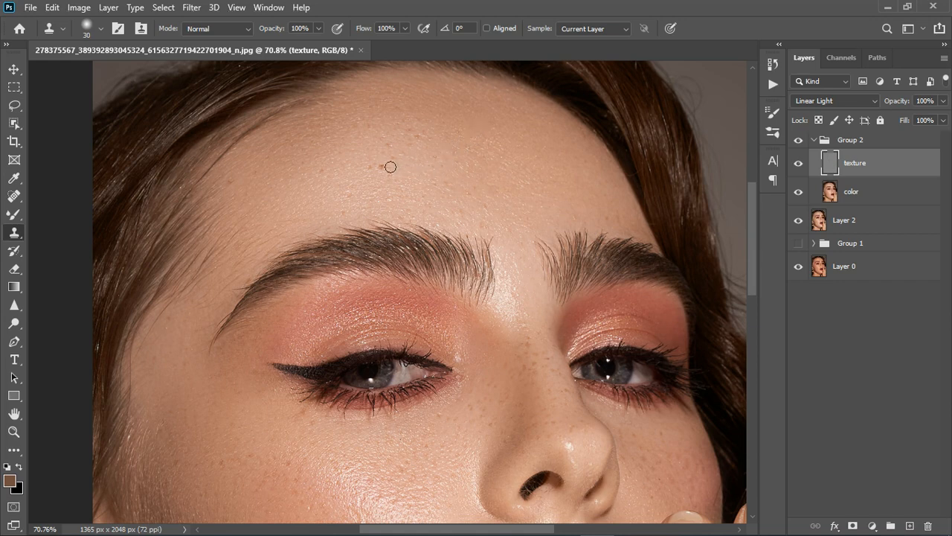
{"action": "mouse_move", "coordinate": [390, 167]}
{"action": "left_mouse_down"}
{"action": "mouse_move", "coordinate": [383, 164]}
{"action": "mouse_move", "coordinate": [389, 173]}
{"action": "left_mouse_up"}
{"action": "left_click_drag", "start_coordinate": [323, 173], "coordinate": [329, 177]}
{"action": "key", "text": "ctrl+z"}
{"action": "left_click", "coordinate": [359, 176]}
{"action": "key", "text": "ctrl+z"}
Clone clean skin texture over the small blemishes across the middle and upper forehead on the texture layer.
{"action": "left_click", "coordinate": [487, 28]}
{"action": "left_click_drag", "start_coordinate": [423, 151], "coordinate": [434, 149]}
{"action": "left_click", "coordinate": [367, 194]}
{"action": "left_click_drag", "start_coordinate": [391, 194], "coordinate": [381, 203]}
{"action": "left_click", "coordinate": [478, 73]}
{"action": "left_click", "coordinate": [487, 29]}
{"action": "left_click_drag", "start_coordinate": [418, 139], "coordinate": [421, 139]}
{"action": "left_click", "coordinate": [475, 145], "text": "alt"}
{"action": "left_click_drag", "start_coordinate": [482, 144], "coordinate": [488, 142]}
{"action": "left_click", "coordinate": [513, 168]}
{"action": "left_click", "coordinate": [485, 28]}
Clone clean texture over the blemishes on the lower forehead and along the temple near the hairline.
{"action": "mouse_move", "coordinate": [474, 199]}
{"action": "left_mouse_down"}
{"action": "mouse_move", "coordinate": [452, 189]}
{"action": "mouse_move", "coordinate": [429, 203]}
{"action": "mouse_move", "coordinate": [451, 198]}
{"action": "mouse_move", "coordinate": [444, 184]}
{"action": "mouse_move", "coordinate": [286, 186]}
{"action": "mouse_move", "coordinate": [410, 200]}
{"action": "left_mouse_up"}
{"action": "left_click", "coordinate": [351, 217], "text": "alt"}
{"action": "left_click_drag", "start_coordinate": [416, 220], "coordinate": [319, 229]}
{"action": "mouse_move", "coordinate": [258, 247]}
{"action": "left_mouse_down"}
{"action": "mouse_move", "coordinate": [270, 251]}
{"action": "mouse_move", "coordinate": [250, 266]}
{"action": "mouse_move", "coordinate": [251, 246]}
{"action": "mouse_move", "coordinate": [252, 266]}
{"action": "left_mouse_up"}
{"action": "left_click_drag", "start_coordinate": [224, 320], "coordinate": [250, 276]}
{"action": "left_click_drag", "start_coordinate": [219, 307], "coordinate": [216, 296]}
{"action": "left_click_drag", "start_coordinate": [206, 271], "coordinate": [195, 297]}
Clone clean texture over the small spot on the outer cheek below the winged eyeliner.
{"action": "scroll", "coordinate": [552, 179], "scroll_direction": "down", "scroll_amount": 3}
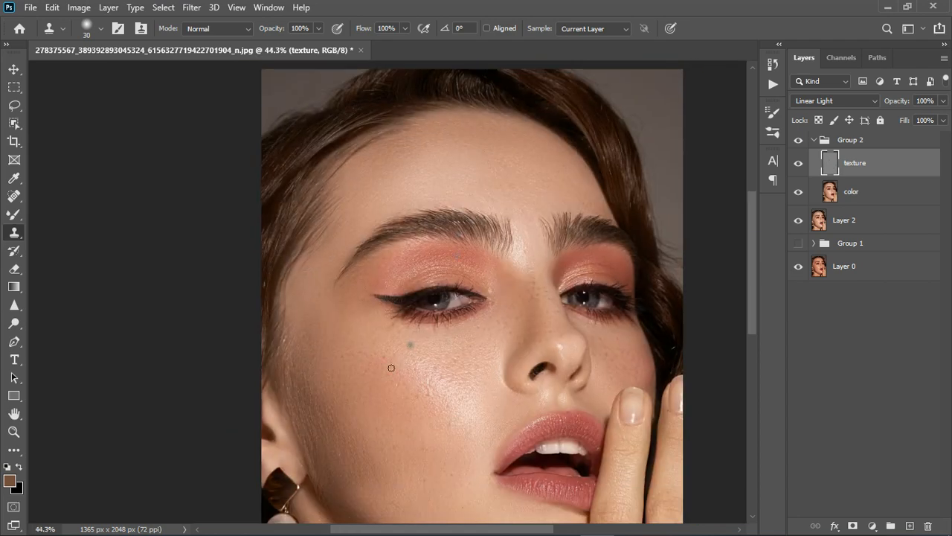
{"action": "scroll", "coordinate": [387, 350], "scroll_direction": "up", "scroll_amount": 5}
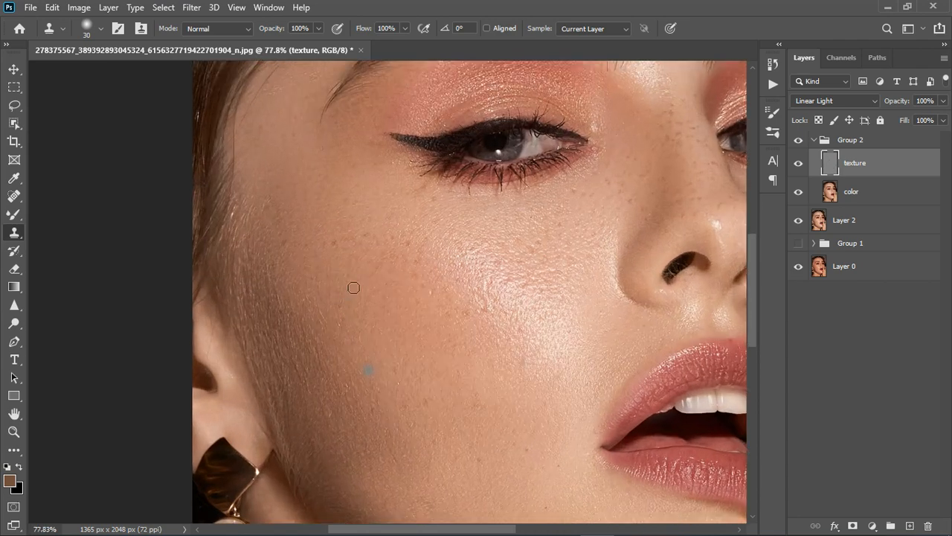
{"action": "left_click", "coordinate": [333, 250]}
{"action": "key", "text": "ctrl+0"}
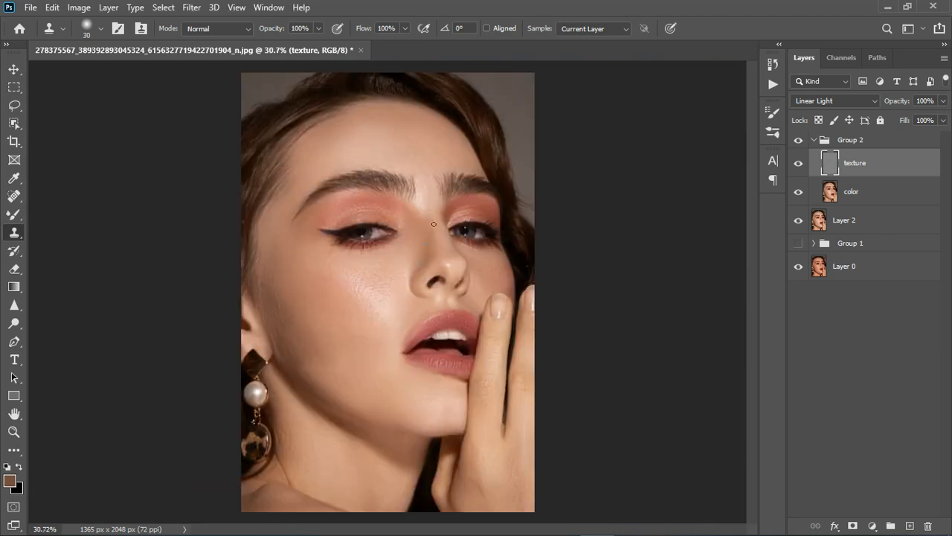
Clone clean texture over the blemishes directly above the far eyebrow and inspect the rest of the face.
{"action": "scroll", "coordinate": [437, 201], "scroll_direction": "up", "scroll_amount": 10}
{"action": "scroll", "coordinate": [437, 230], "scroll_direction": "down", "scroll_amount": 2}
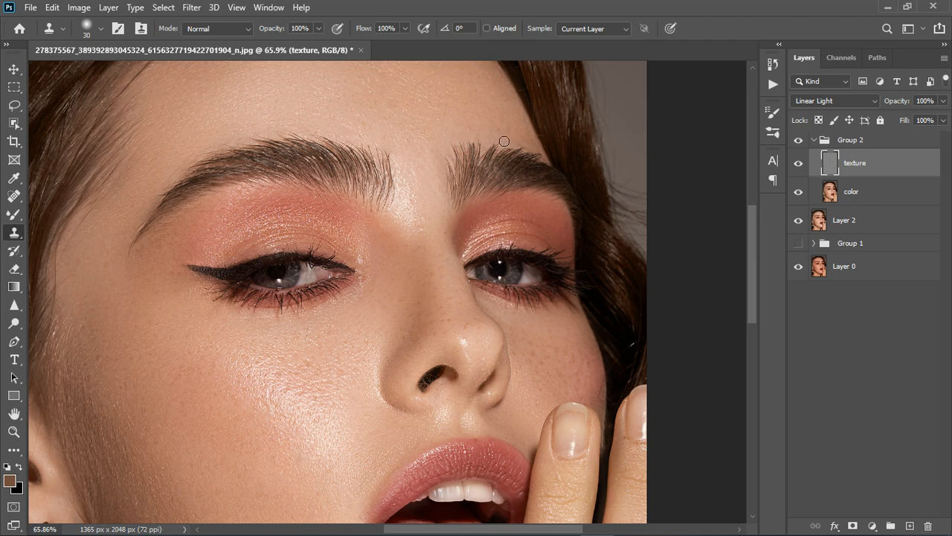
{"action": "left_click_drag", "start_coordinate": [499, 142], "coordinate": [457, 147]}
{"action": "left_click", "coordinate": [398, 147], "text": "alt"}
{"action": "scroll", "coordinate": [424, 110], "scroll_direction": "down", "scroll_amount": 5}
{"action": "key", "text": "ctrl+plus"}
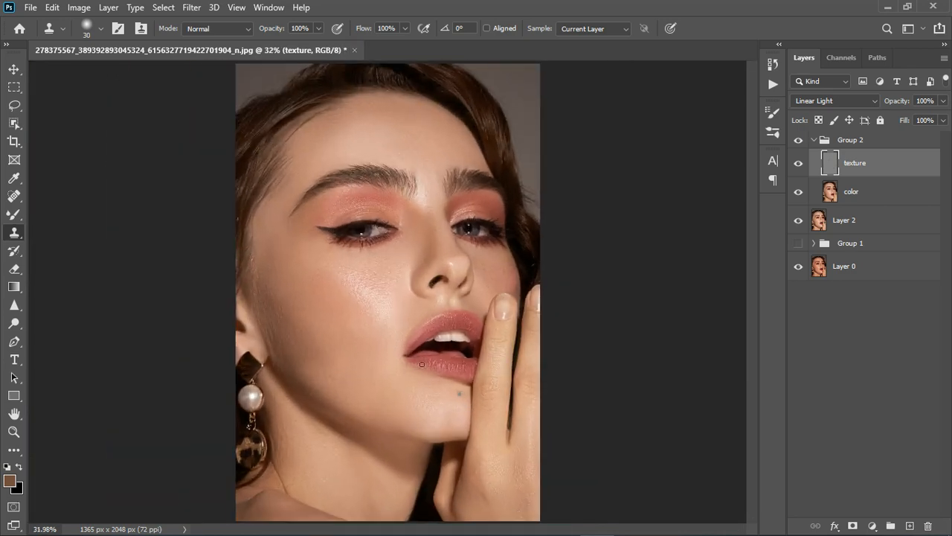
{"action": "scroll", "coordinate": [431, 409], "scroll_direction": "up", "scroll_amount": 3}
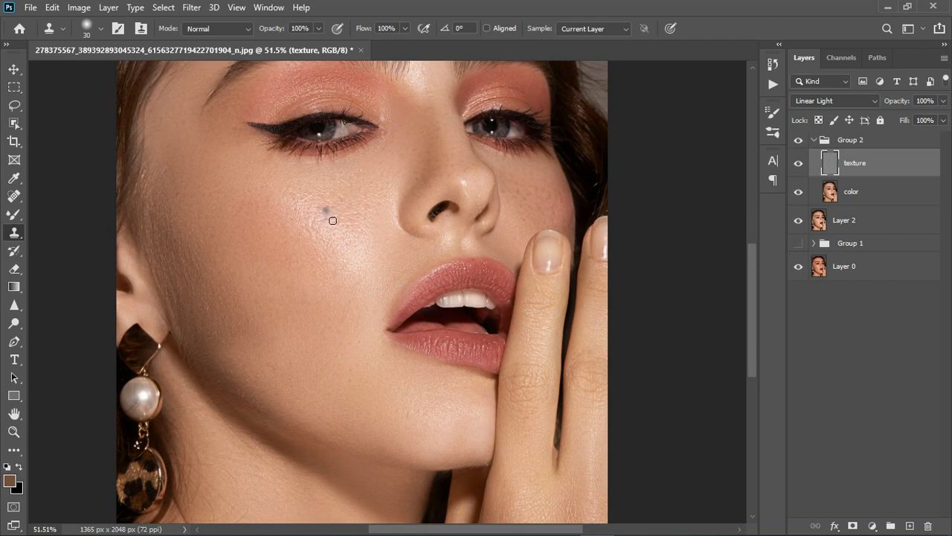
{"action": "scroll", "coordinate": [402, 267], "scroll_direction": "down", "scroll_amount": 3}
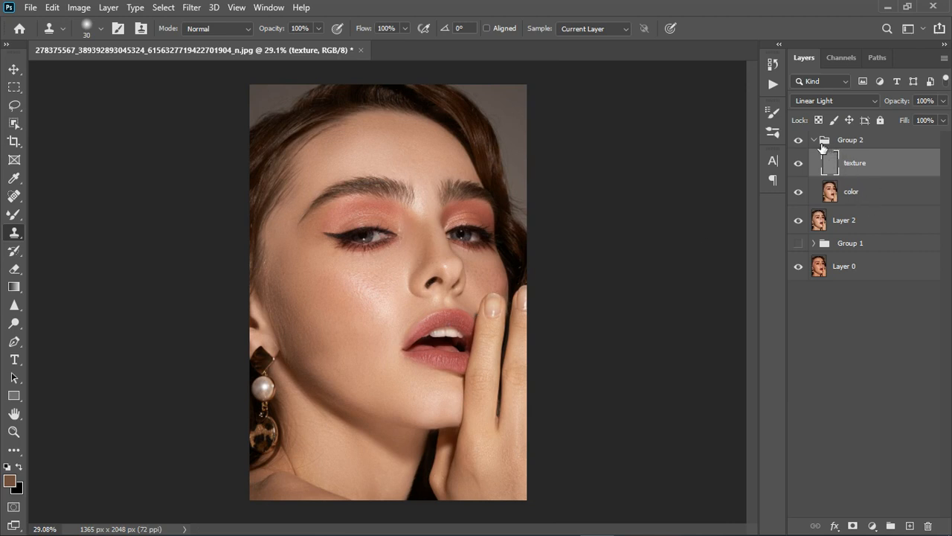
Collapse Group 2, compare the portrait with the group hidden and shown, and inspect the retouched skin closely.
{"action": "left_click", "coordinate": [814, 140]}
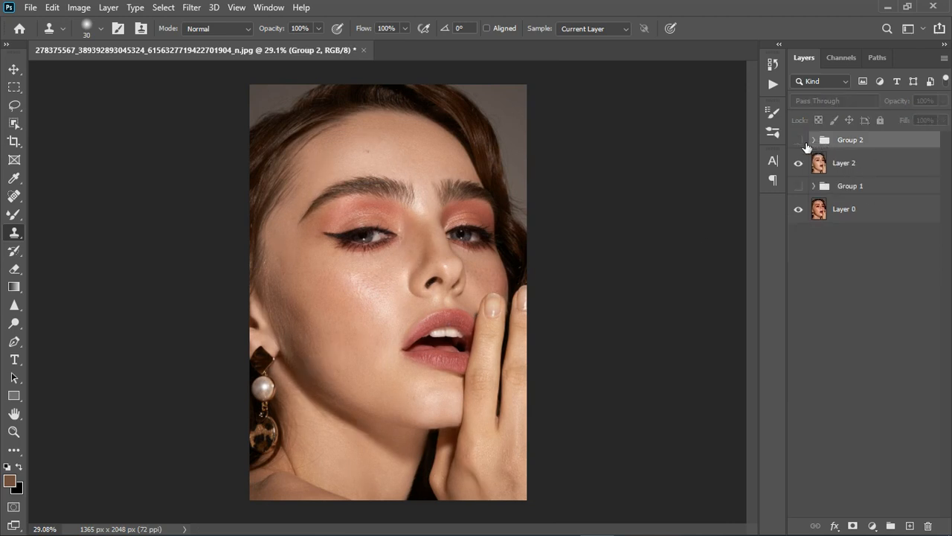
{"action": "left_click", "coordinate": [806, 143]}
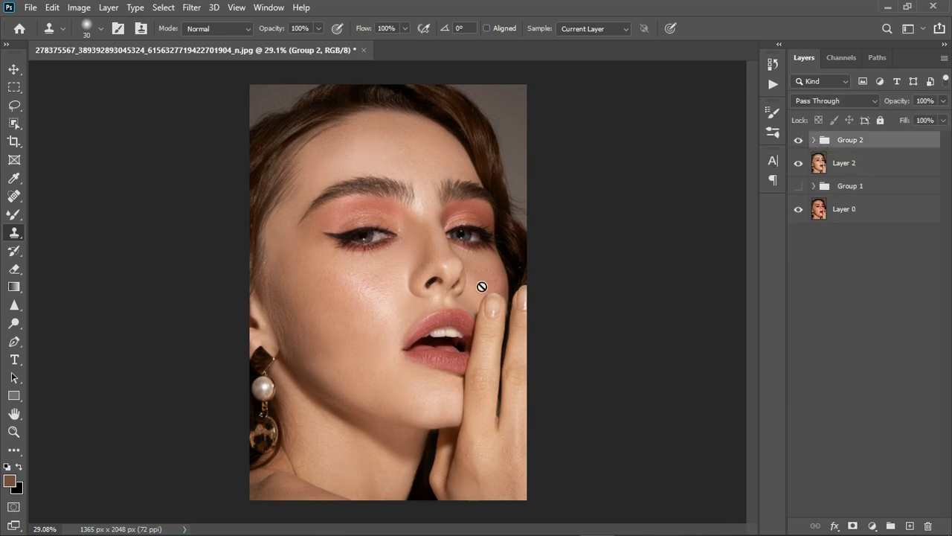
{"action": "scroll", "coordinate": [438, 295], "scroll_direction": "up", "scroll_amount": 2}
{"action": "scroll", "coordinate": [436, 293], "scroll_direction": "down", "scroll_amount": 2}
{"action": "scroll", "coordinate": [432, 297], "scroll_direction": "up", "scroll_amount": 1}
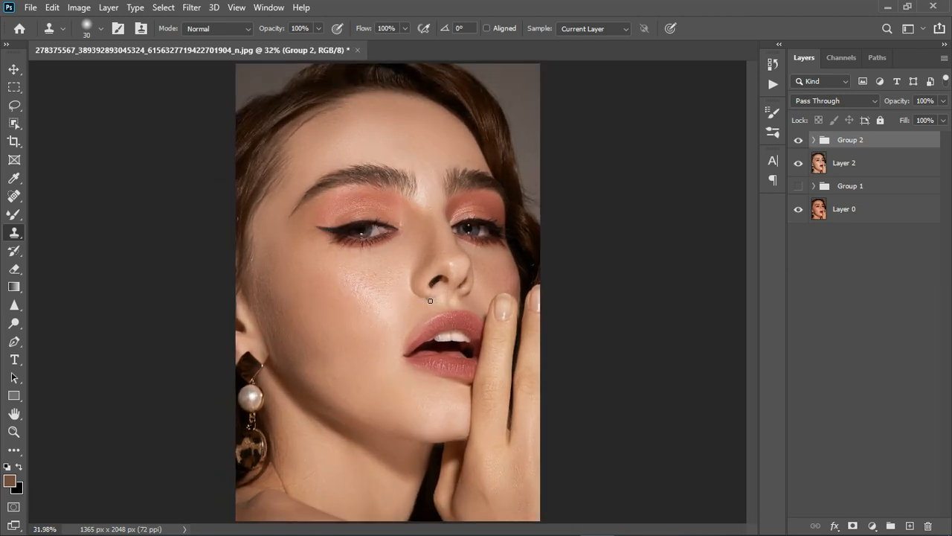
{"action": "scroll", "coordinate": [430, 300], "scroll_direction": "up", "scroll_amount": 1}
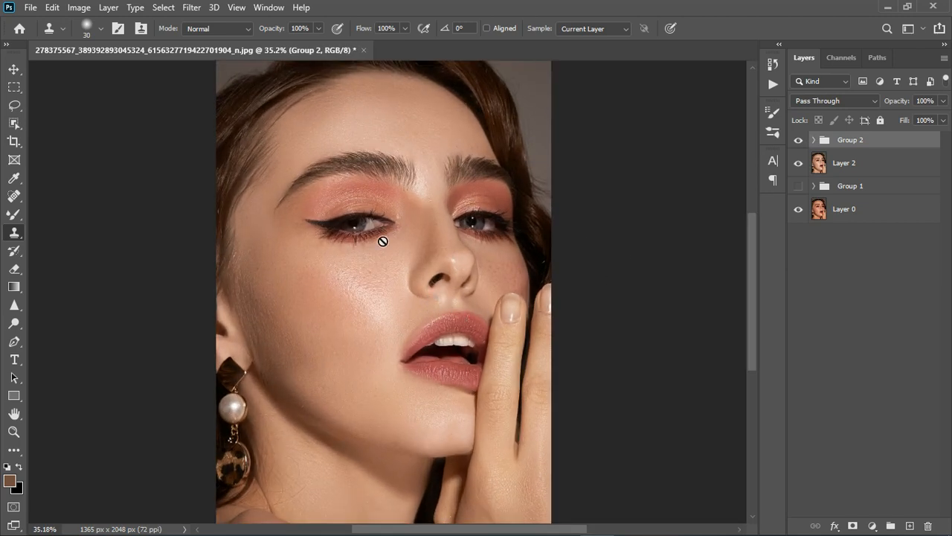
{"action": "scroll", "coordinate": [316, 258], "scroll_direction": "up", "scroll_amount": 8}
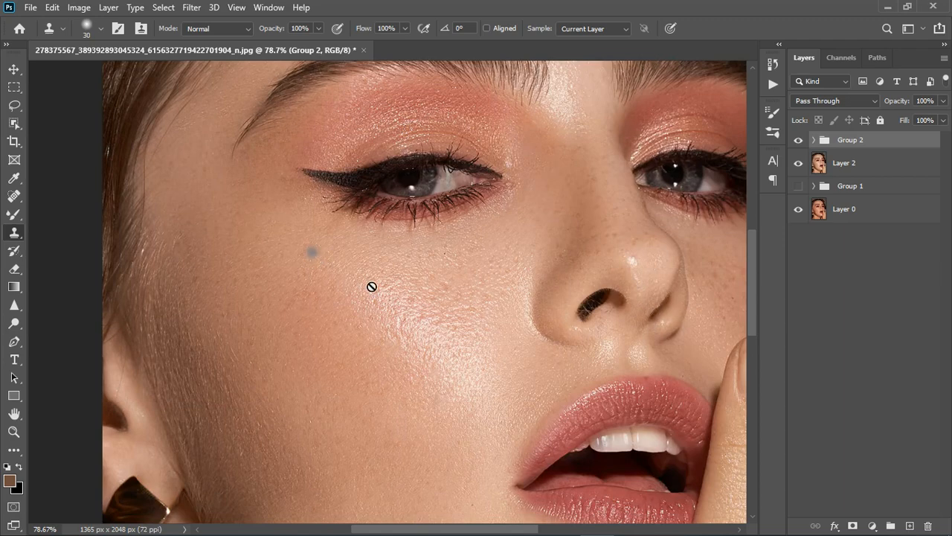
{"action": "scroll", "coordinate": [372, 287], "scroll_direction": "down", "scroll_amount": 5}
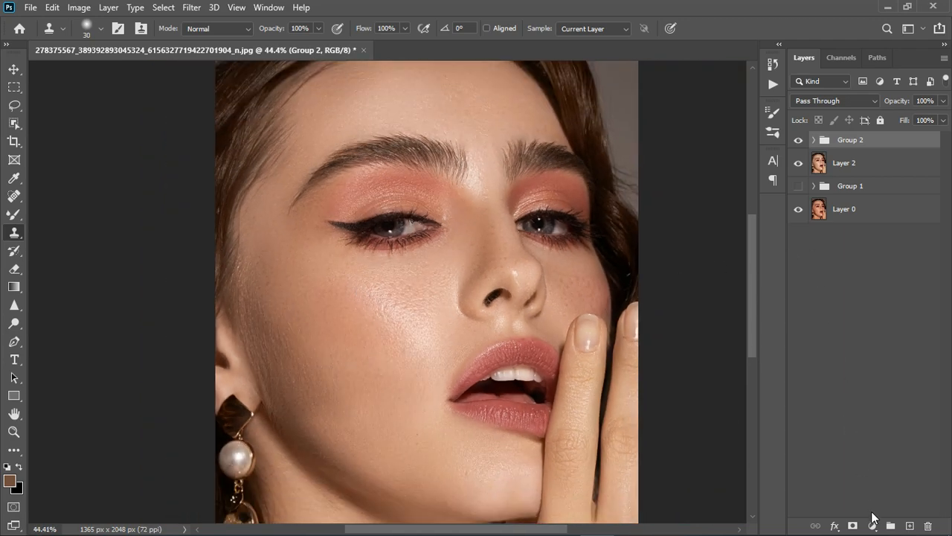
Add a Solid Color fill layer above Group 2 with color #a08a84 sampled from the skin near the inner eye corner.
{"action": "left_click", "coordinate": [873, 524]}
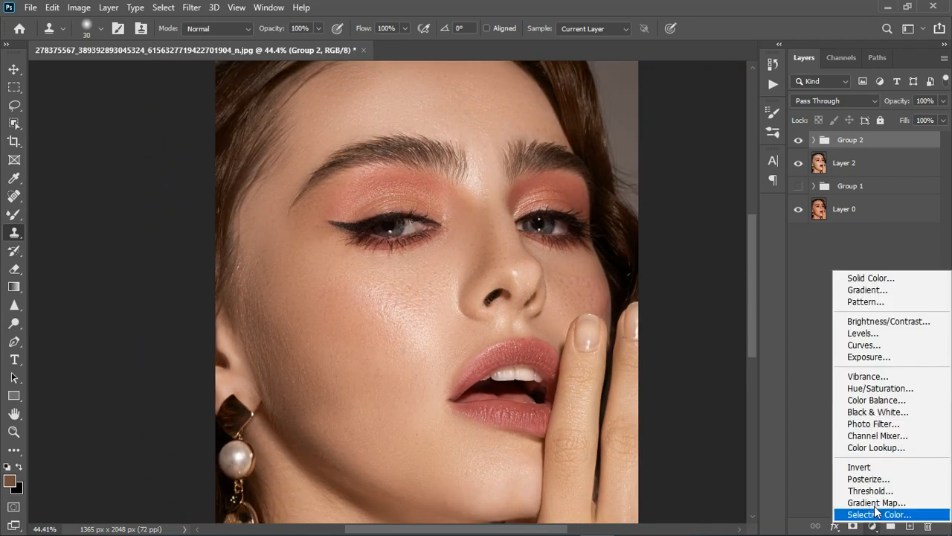
{"action": "left_click", "coordinate": [870, 278]}
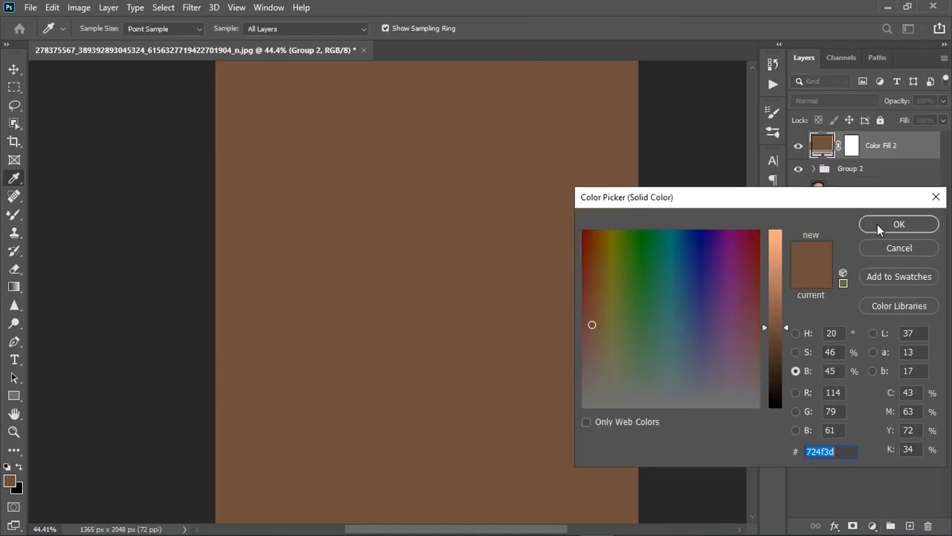
{"action": "left_click", "coordinate": [878, 224]}
{"action": "left_click", "coordinate": [799, 149]}
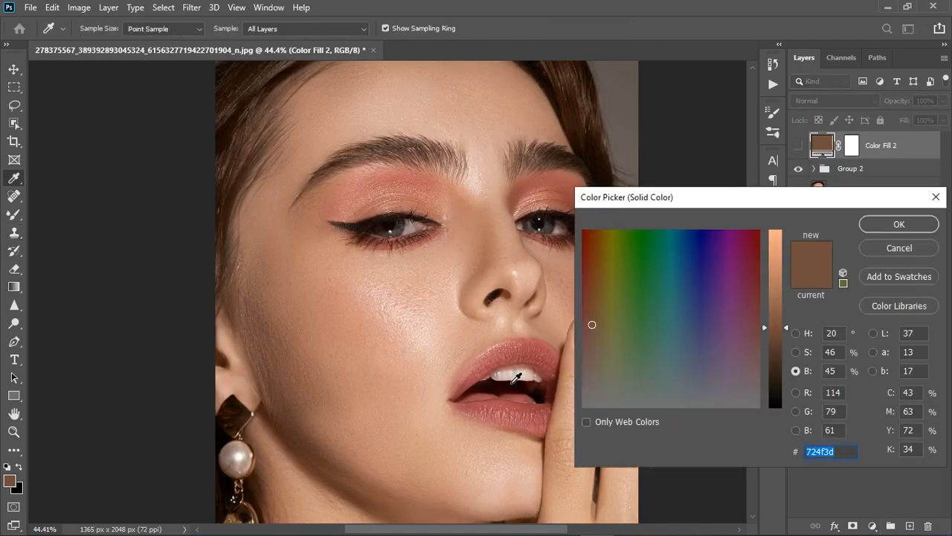
{"action": "left_click", "coordinate": [453, 242]}
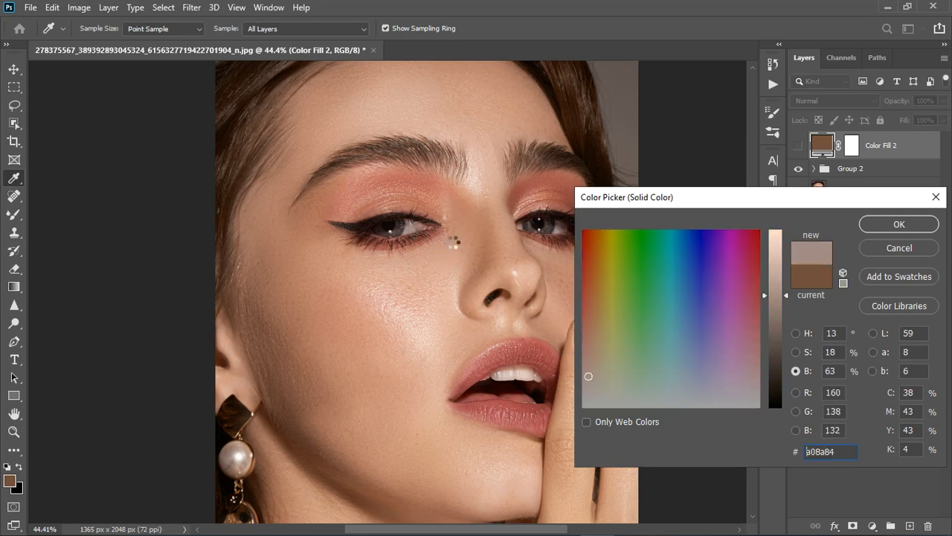
{"action": "left_click", "coordinate": [865, 227]}
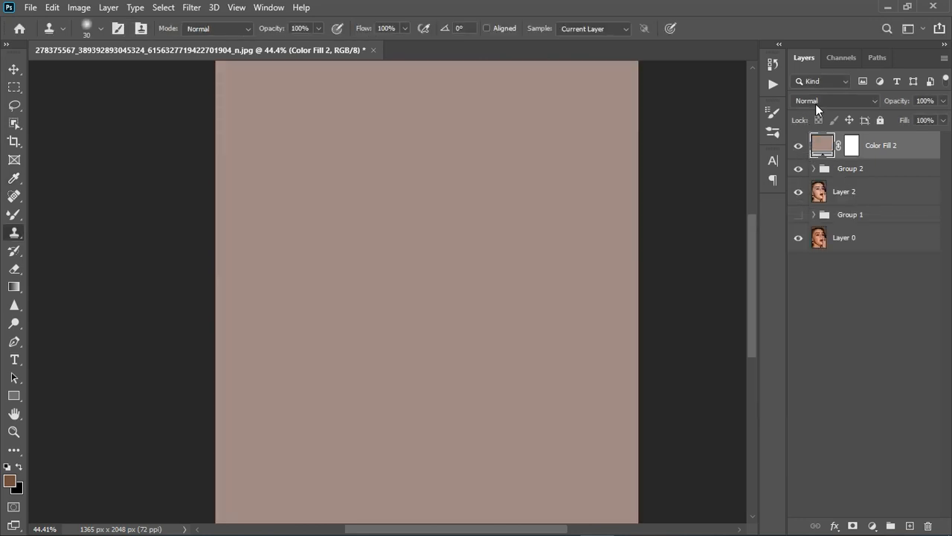
Set the color fill layer's blend mode to Divide and invert its mask to black.
{"action": "left_click", "coordinate": [816, 102]}
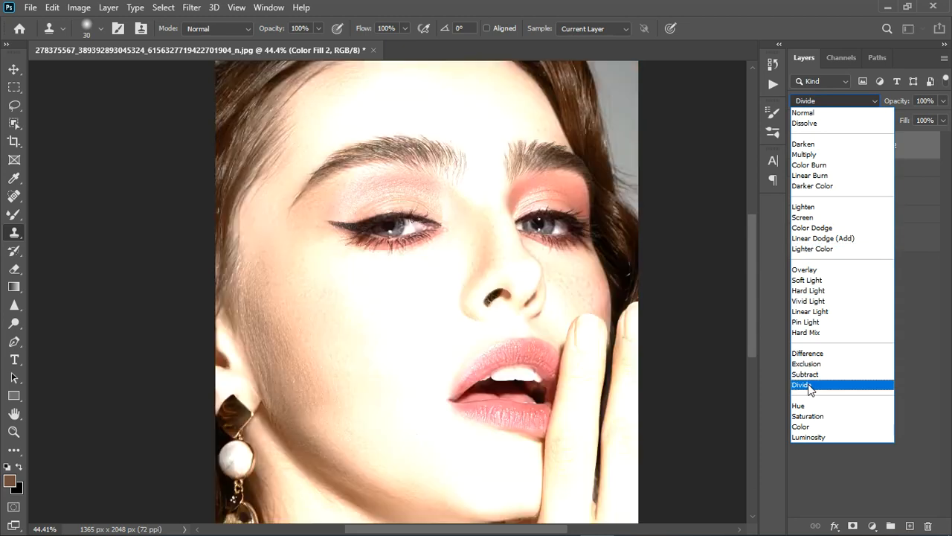
{"action": "left_click", "coordinate": [810, 386]}
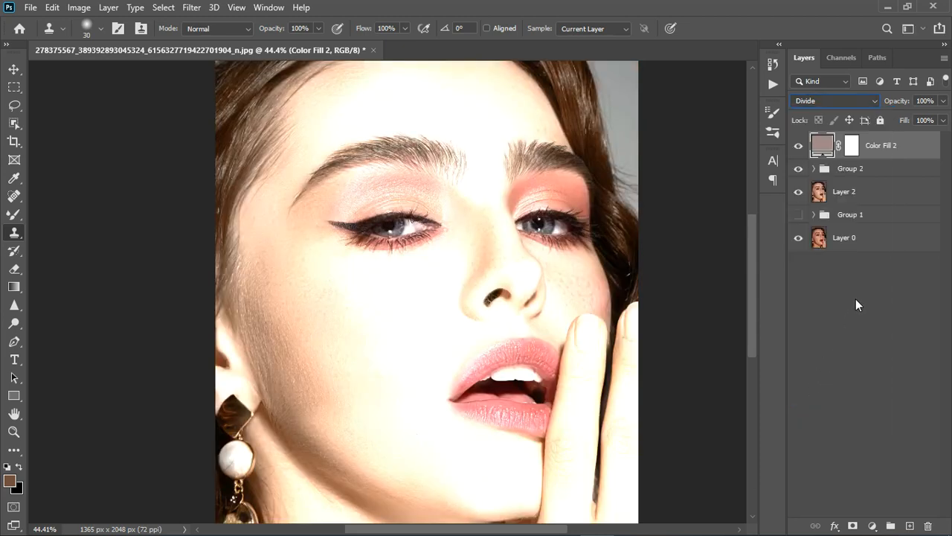
{"action": "left_click", "coordinate": [859, 149]}
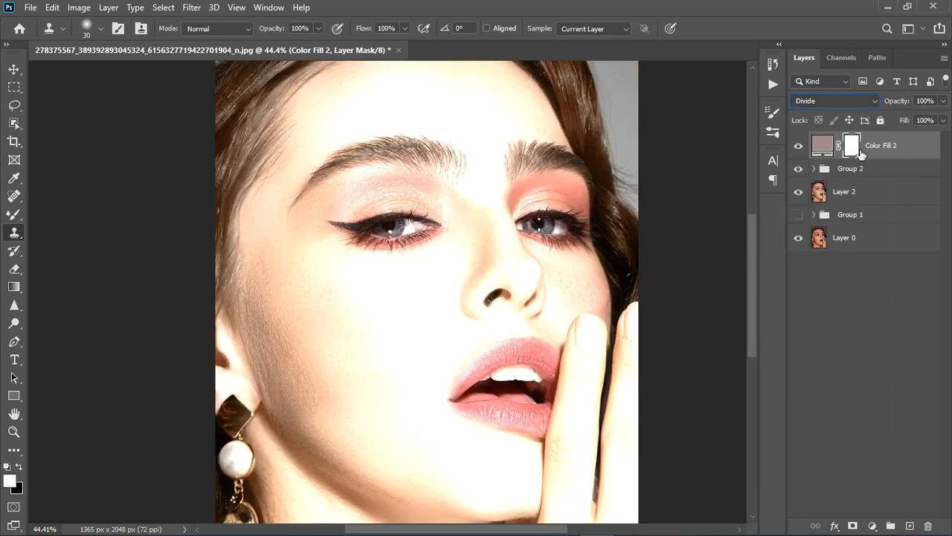
{"action": "key", "text": "ctrl+i"}
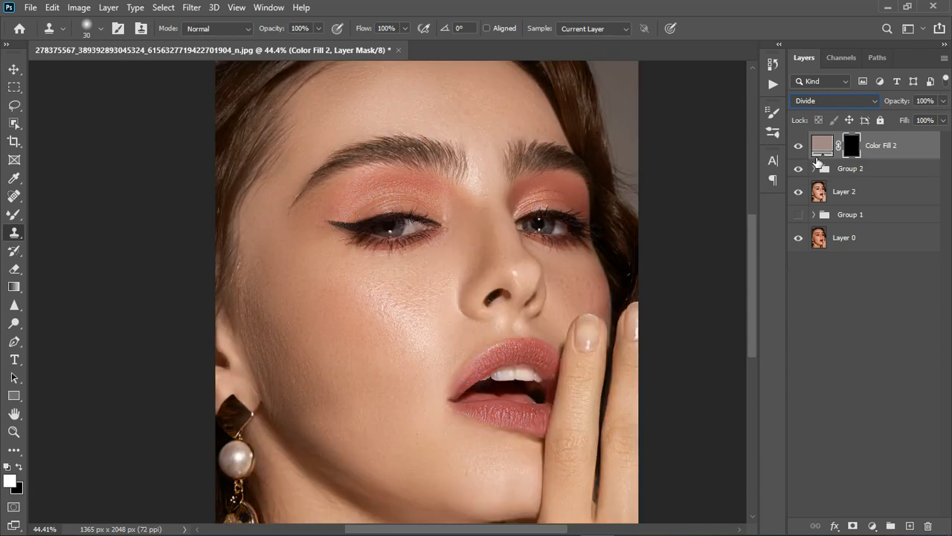
Lighten the Color Fill 2 layer's color to #dabcb4.
{"action": "double_click", "coordinate": [823, 146]}
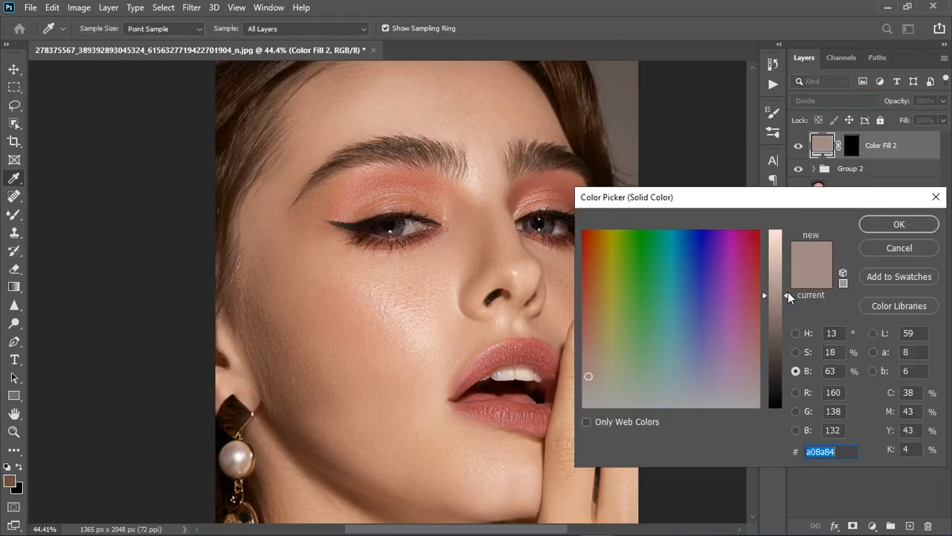
{"action": "left_click_drag", "start_coordinate": [788, 291], "coordinate": [790, 243]}
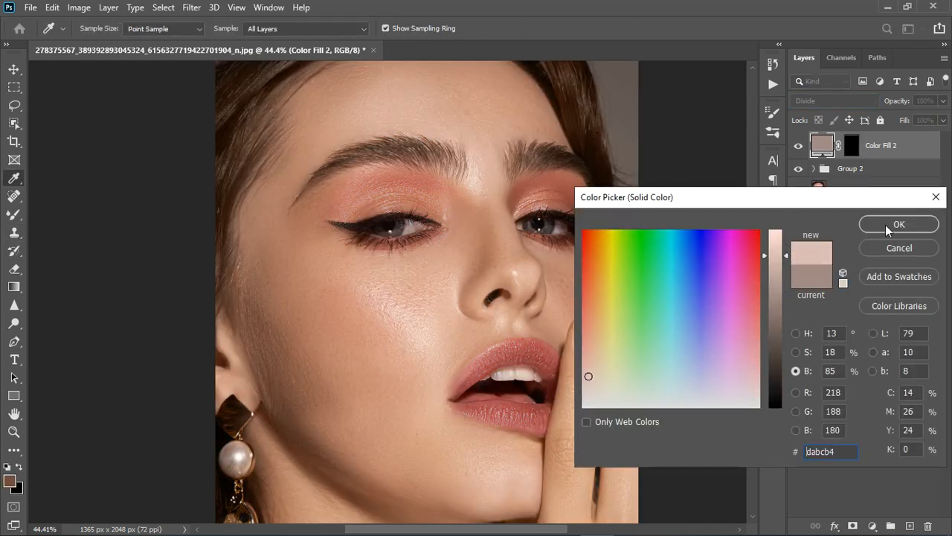
{"action": "left_click", "coordinate": [897, 225]}
{"action": "key", "text": "s"}
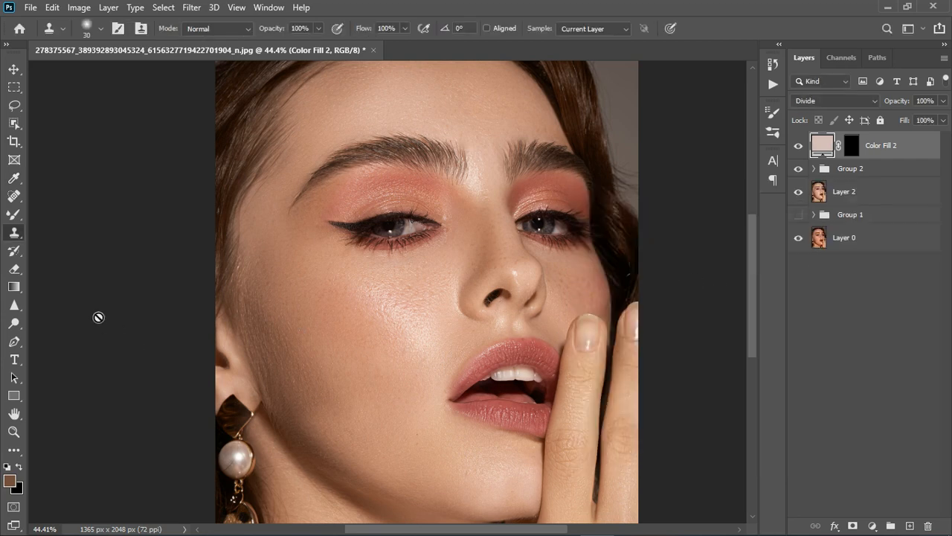
Paint white on the Color Fill 2 mask over the upper teeth with a 50 px brush to brighten them.
{"action": "left_click", "coordinate": [14, 215]}
{"action": "left_click", "coordinate": [38, 216]}
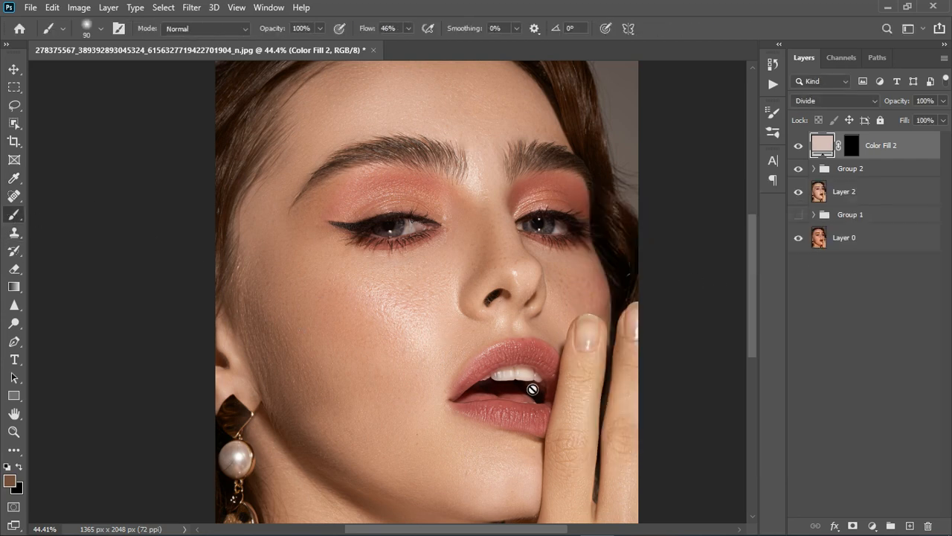
{"action": "left_click", "coordinate": [855, 151]}
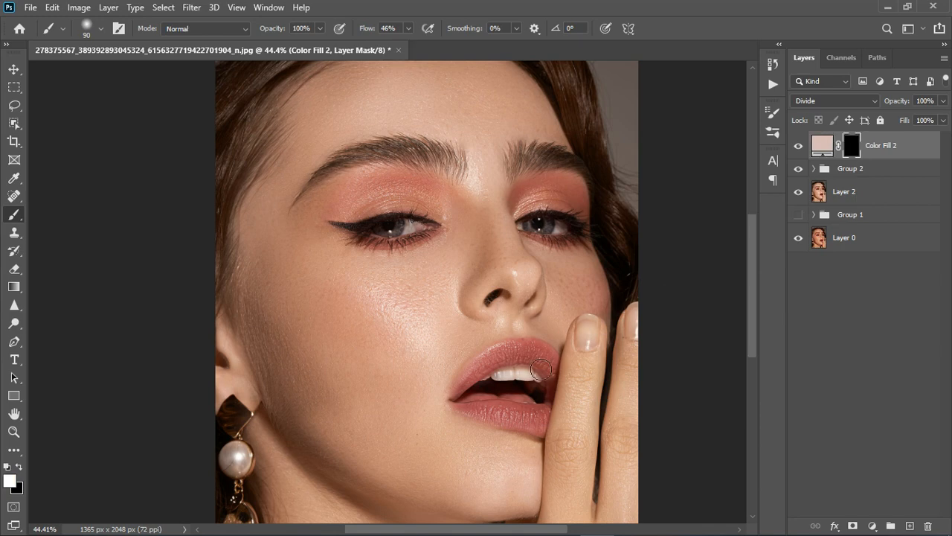
{"action": "scroll", "coordinate": [530, 387], "scroll_direction": "up", "scroll_amount": 5}
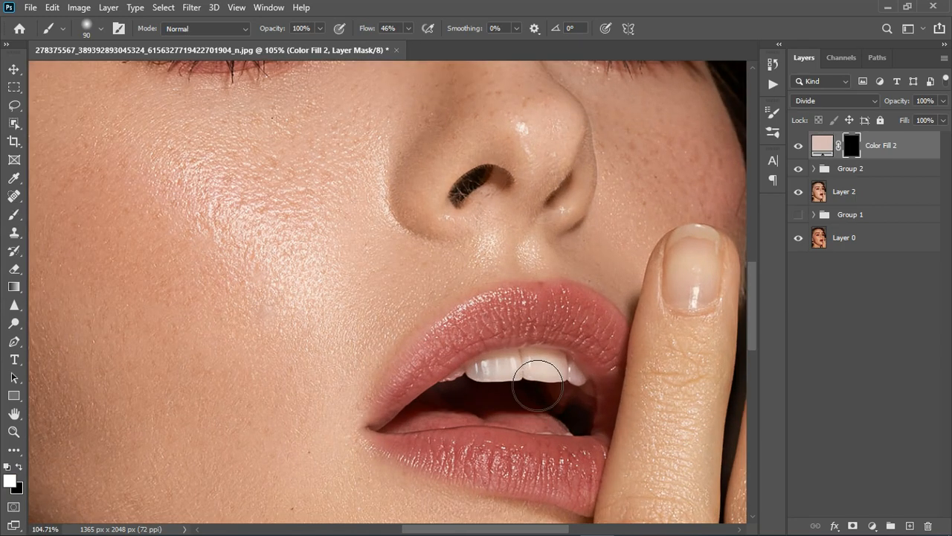
{"action": "key", "text": "p"}
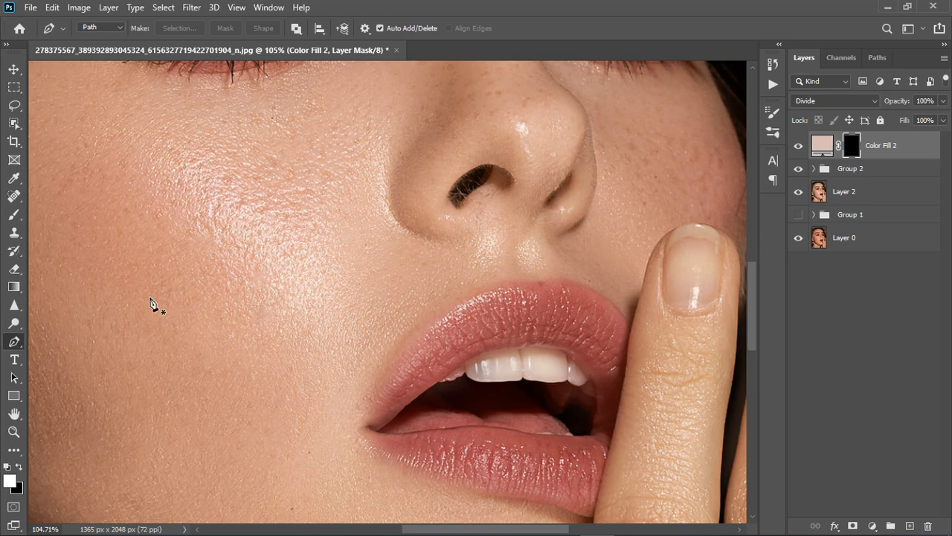
{"action": "left_click", "coordinate": [14, 215]}
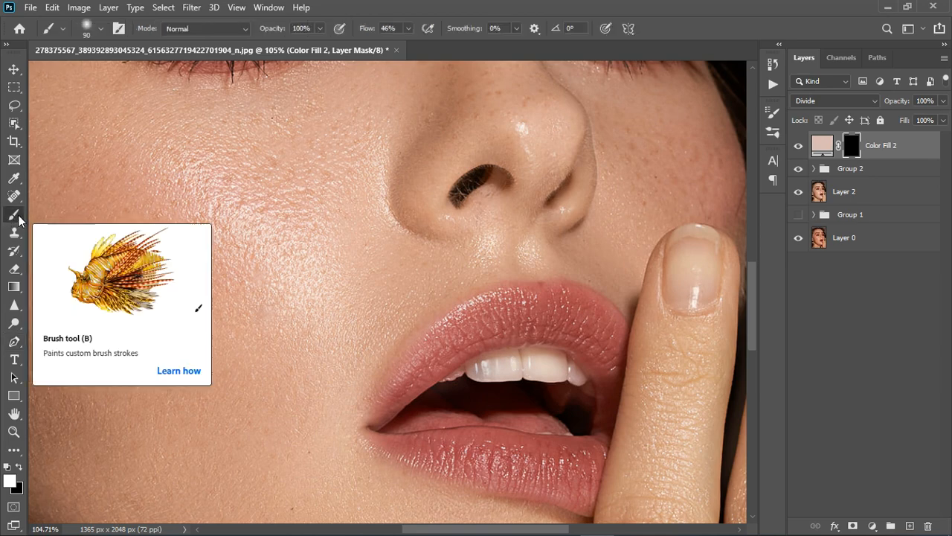
{"action": "key", "text": "bracketleft"}
{"action": "key", "text": "bracketleft"}
{"action": "key", "text": "bracketleft"}
{"action": "key", "text": "bracketleft"}
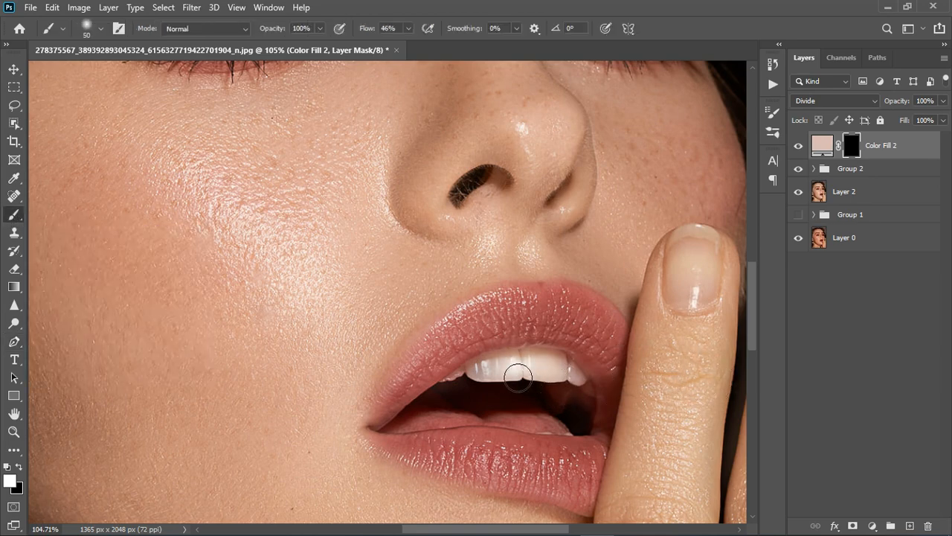
{"action": "left_click_drag", "start_coordinate": [512, 378], "coordinate": [588, 383]}
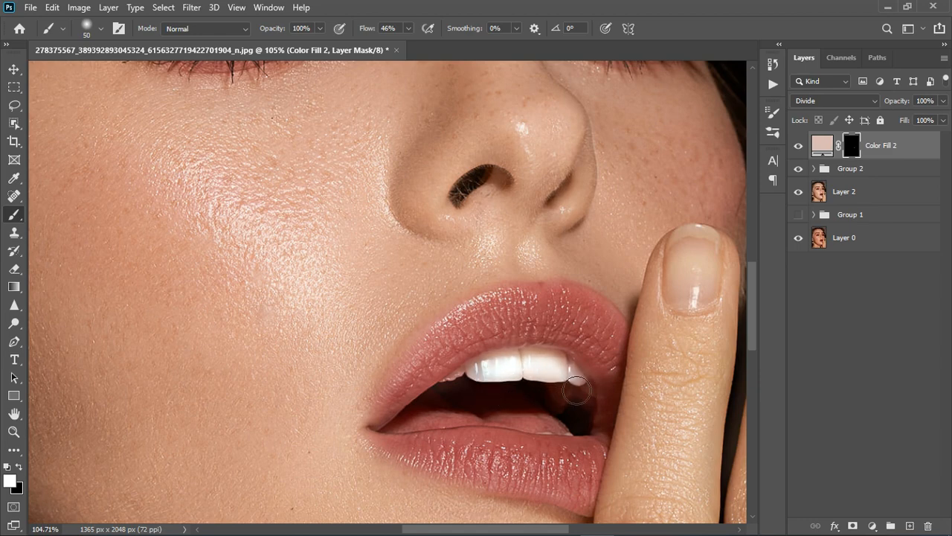
Paint white on the Color Fill 2 mask over the whites of both eyes to brighten them.
{"action": "scroll", "coordinate": [595, 387], "scroll_direction": "down", "scroll_amount": 2}
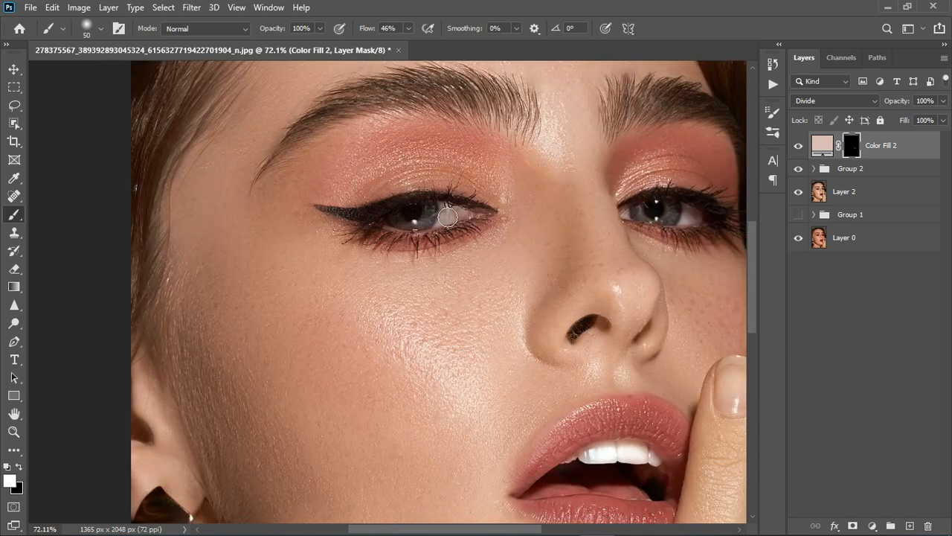
{"action": "scroll", "coordinate": [448, 217], "scroll_direction": "up", "scroll_amount": 1}
{"action": "mouse_move", "coordinate": [454, 218]}
{"action": "left_mouse_down"}
{"action": "mouse_move", "coordinate": [456, 230]}
{"action": "mouse_move", "coordinate": [479, 227]}
{"action": "left_mouse_up"}
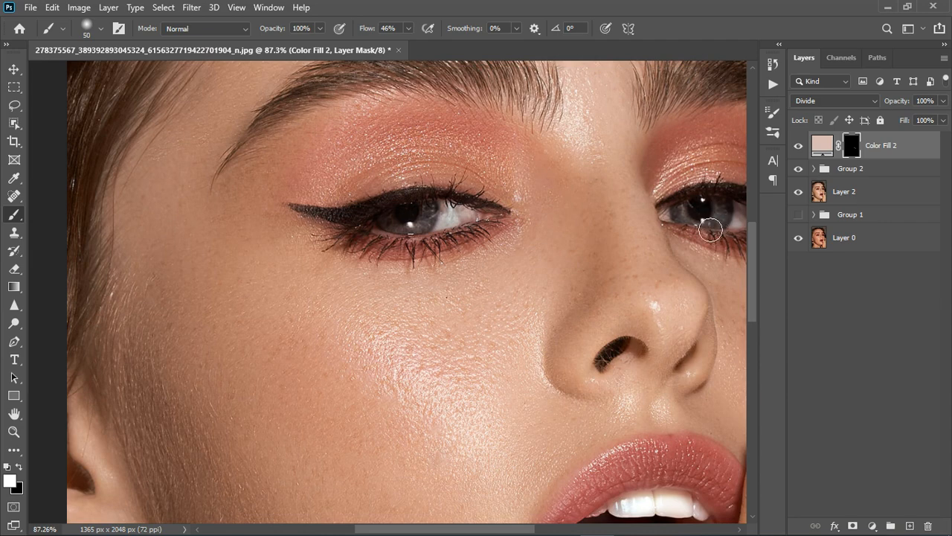
{"action": "scroll", "coordinate": [683, 225], "scroll_direction": "down", "scroll_amount": 3}
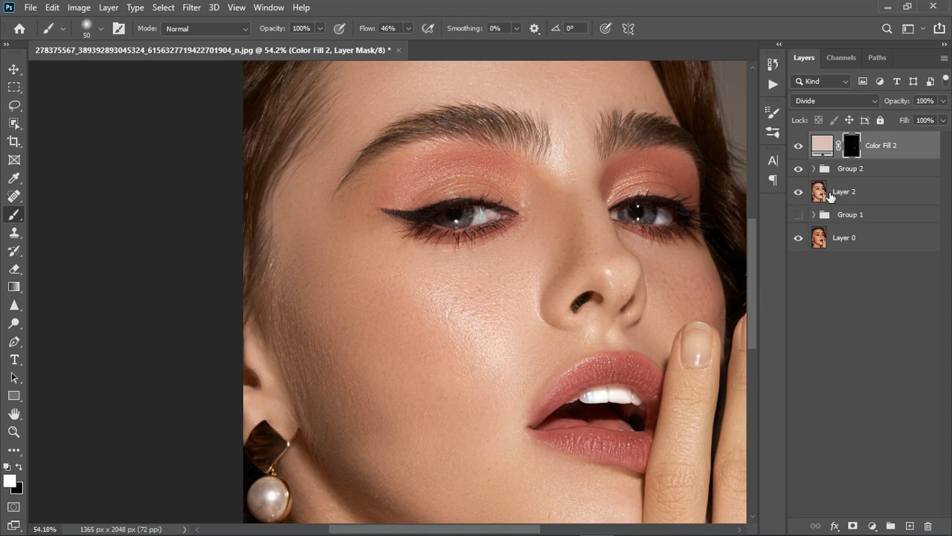
Lighten the Color Fill 2 color further to a pale peach and compare the portrait with and without the layer.
{"action": "double_click", "coordinate": [828, 147]}
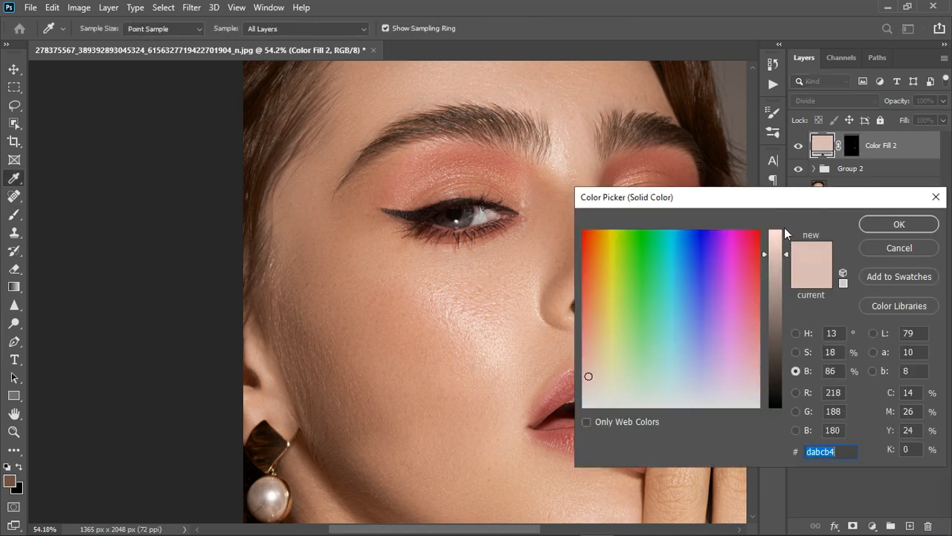
{"action": "left_click", "coordinate": [899, 224]}
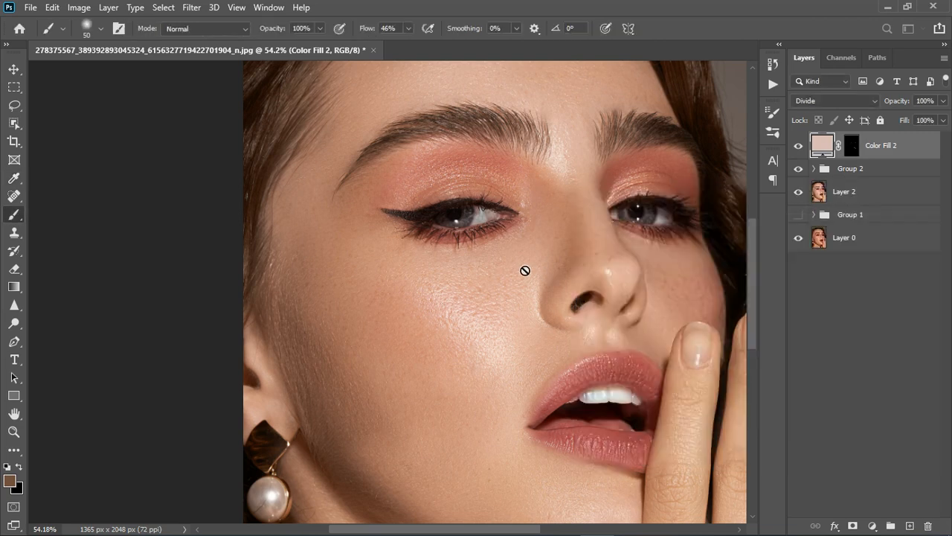
{"action": "scroll", "coordinate": [525, 271], "scroll_direction": "down", "scroll_amount": 2}
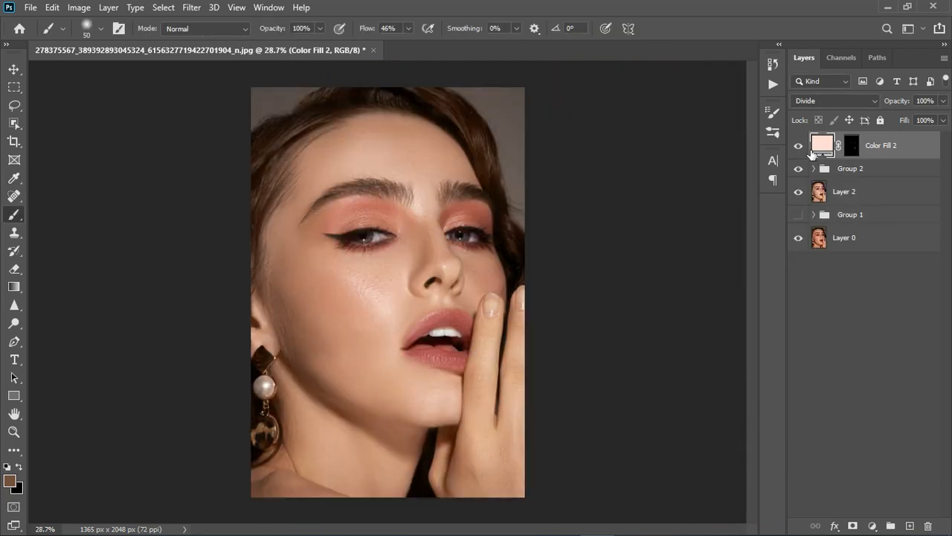
{"action": "left_click", "coordinate": [800, 146]}
Add a Photo Filter adjustment layer above Color Fill 2 using Cooling Filter (82).
{"action": "left_click", "coordinate": [872, 526]}
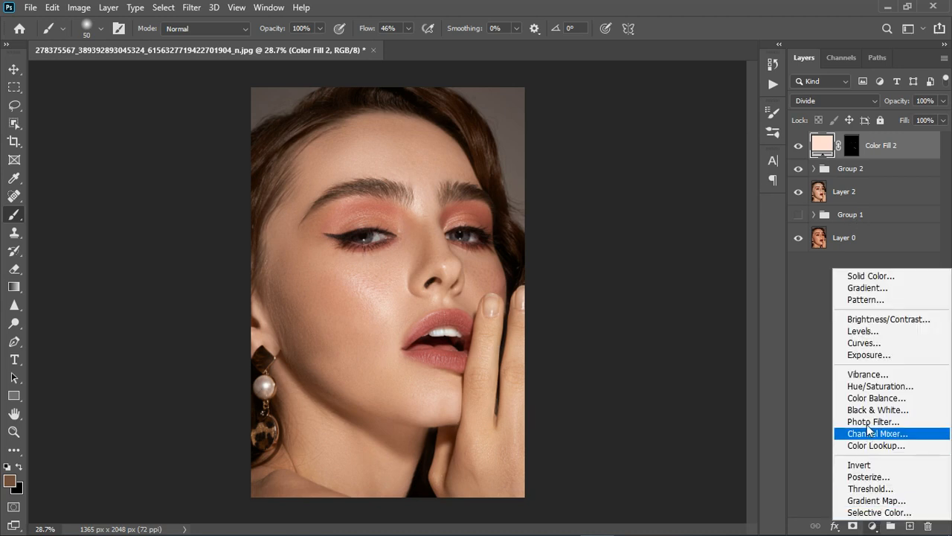
{"action": "left_click", "coordinate": [872, 421]}
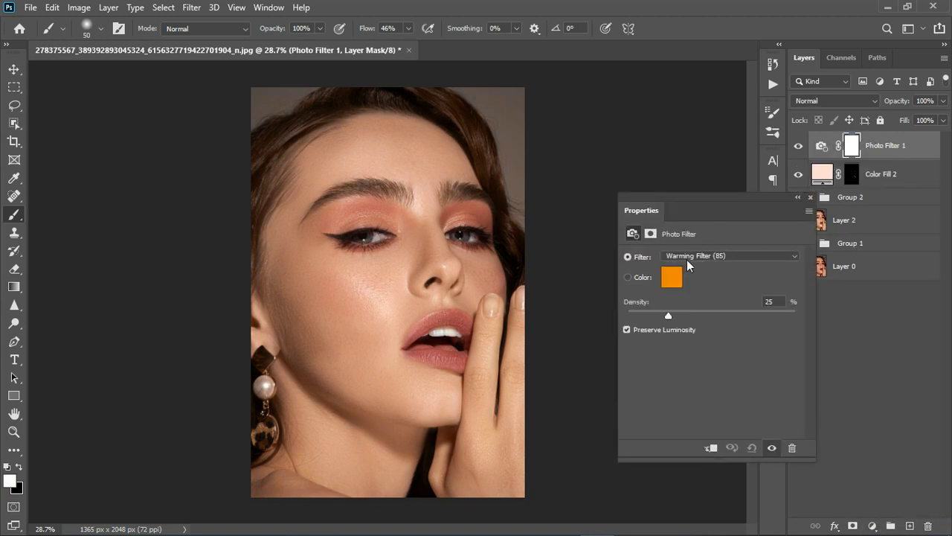
{"action": "left_click", "coordinate": [687, 259]}
{"action": "left_click", "coordinate": [692, 325]}
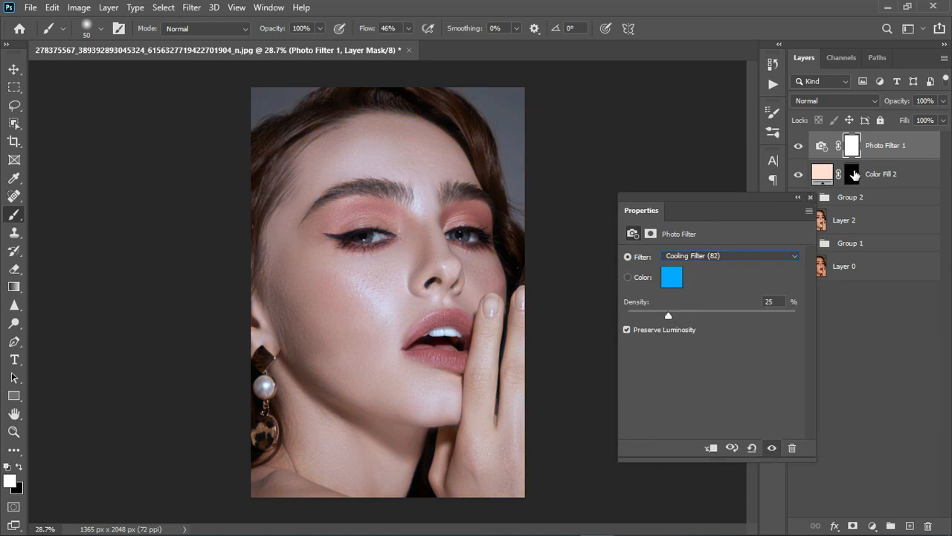
{"action": "left_click", "coordinate": [811, 197]}
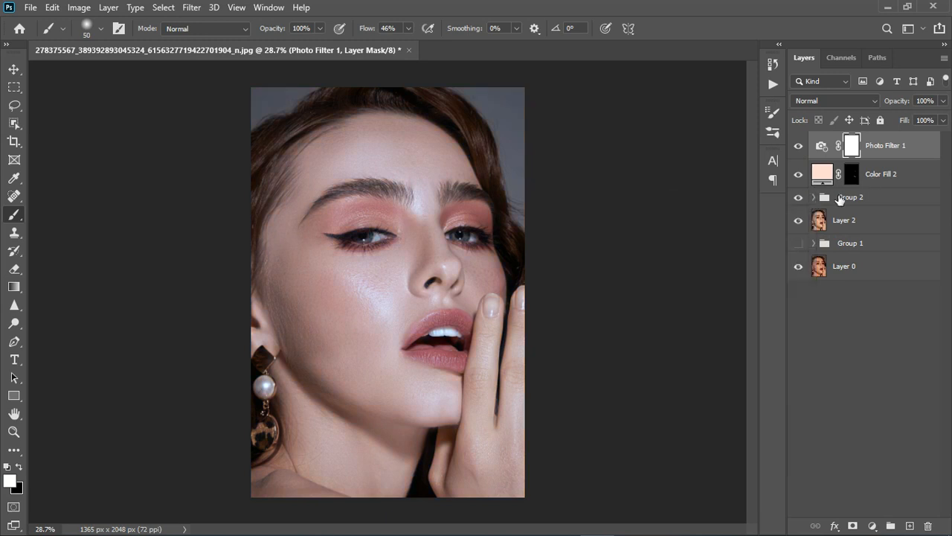
Replace the Photo Filter layer's mask with a copy of the Color Fill 2 mask.
{"action": "left_click_drag", "start_coordinate": [853, 176], "coordinate": [853, 150]}
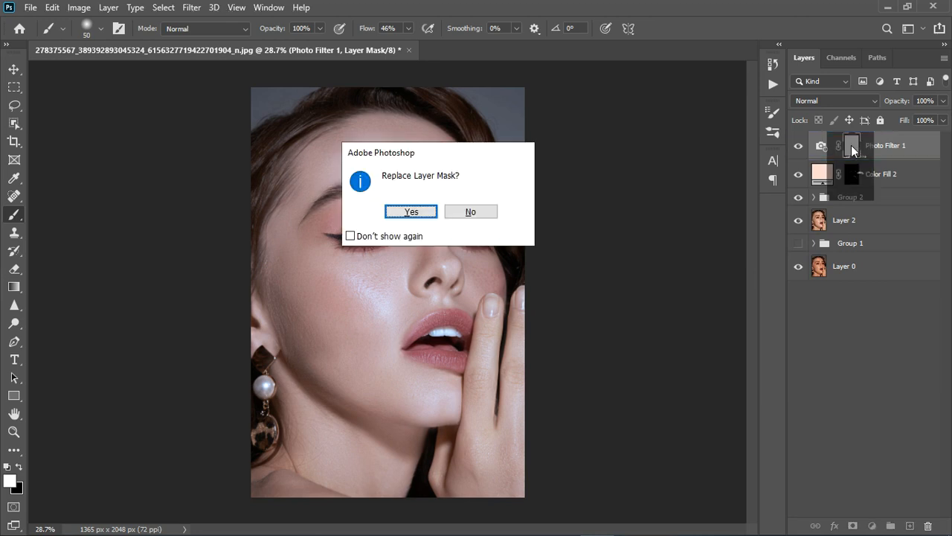
{"action": "left_click", "coordinate": [411, 212]}
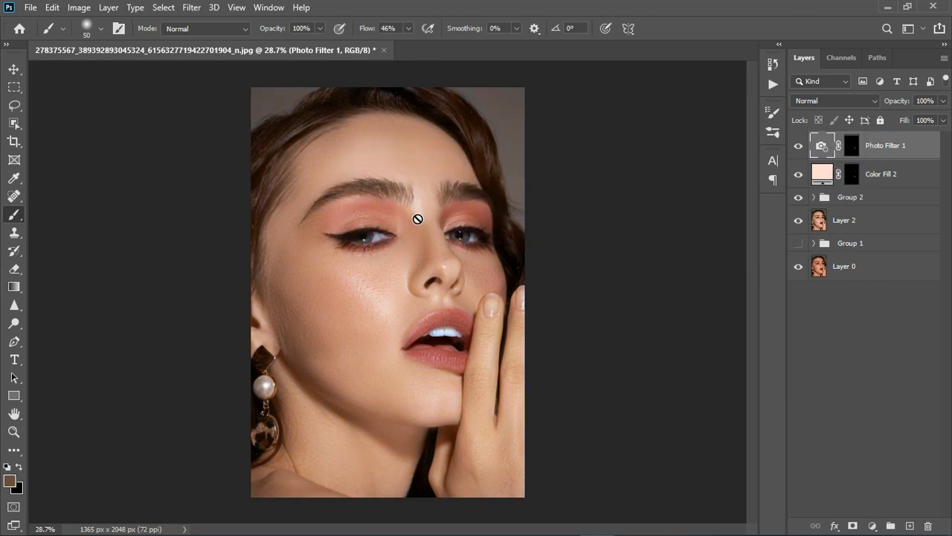
{"action": "scroll", "coordinate": [422, 271], "scroll_direction": "up", "scroll_amount": 2}
{"action": "scroll", "coordinate": [422, 271], "scroll_direction": "down", "scroll_amount": 2}
{"action": "scroll", "coordinate": [433, 347], "scroll_direction": "up", "scroll_amount": 1}
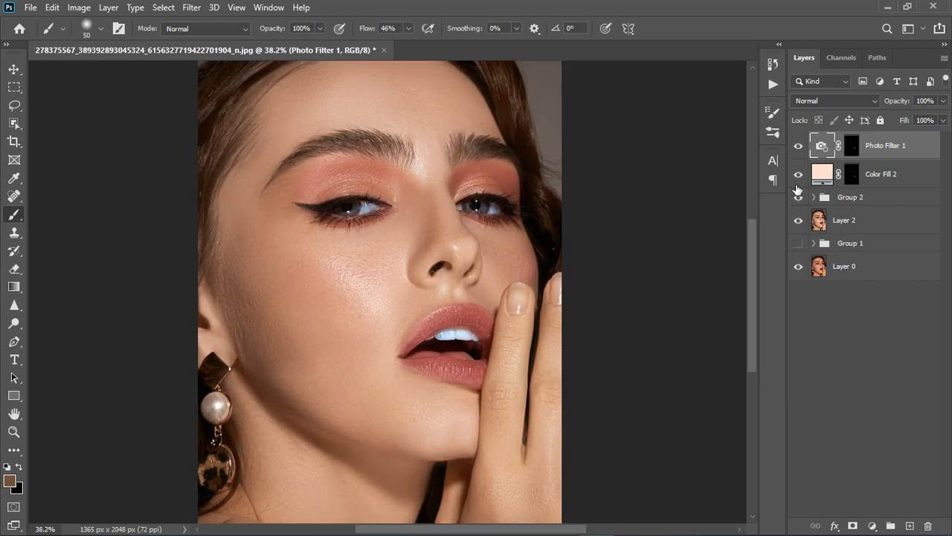
Compare the teeth and eyes with the Photo Filter and Color Fill 2 layers toggled, and reduce the Photo Filter layer's opacity.
{"action": "left_click", "coordinate": [802, 148]}
{"action": "left_click", "coordinate": [799, 176]}
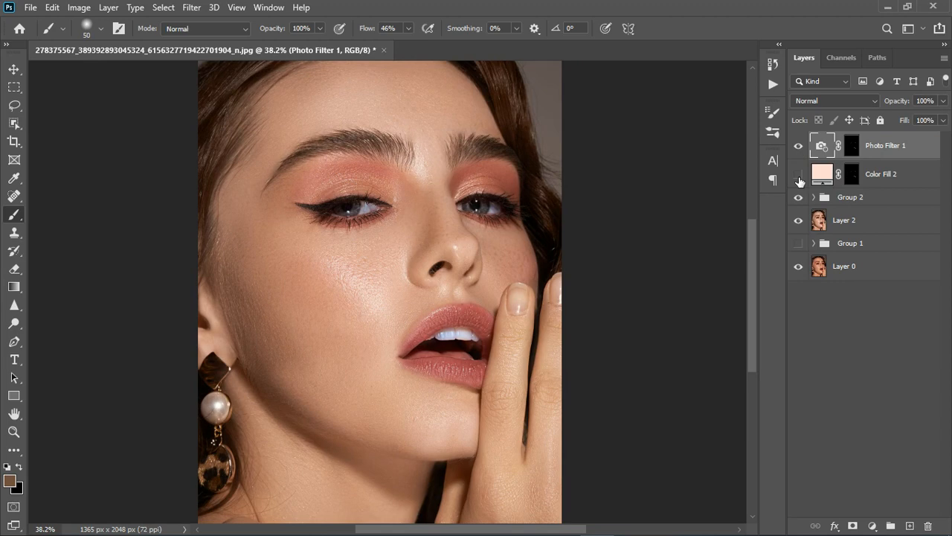
{"action": "left_click", "coordinate": [799, 177]}
{"action": "left_click", "coordinate": [942, 101]}
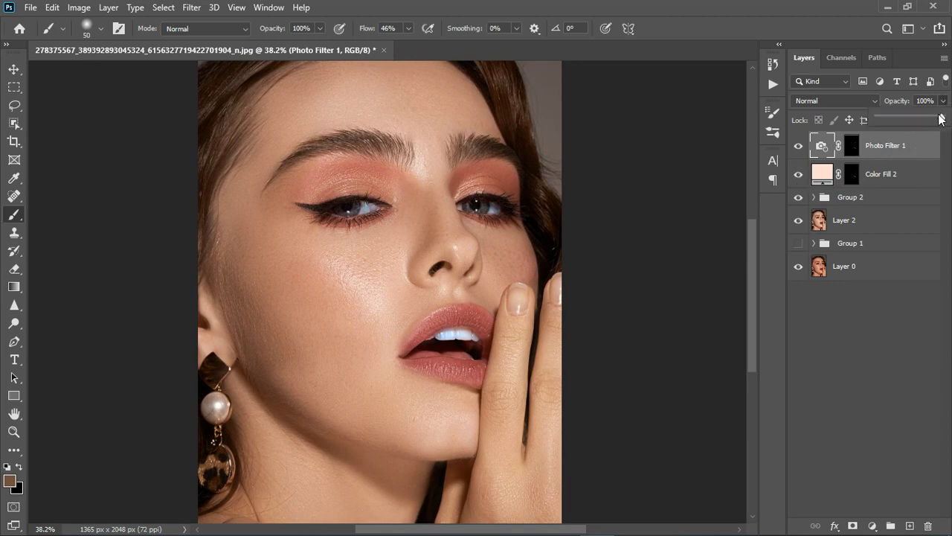
{"action": "left_click_drag", "start_coordinate": [942, 118], "coordinate": [922, 119]}
Add a Hue/Saturation adjustment layer above Photo Filter 1 and replace its mask with a copy of the teeth-and-eyes mask.
{"action": "left_click", "coordinate": [872, 526]}
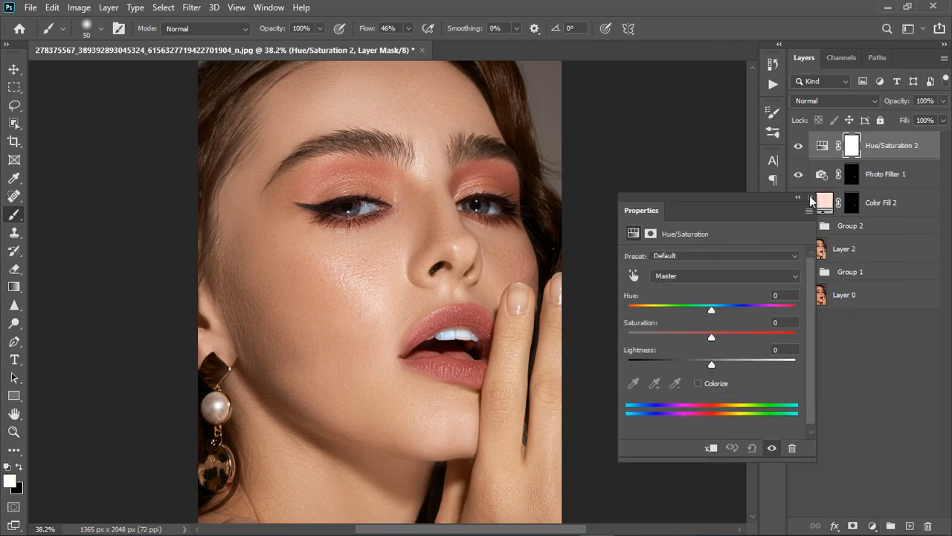
{"action": "left_click", "coordinate": [811, 197]}
{"action": "left_click_drag", "start_coordinate": [851, 145], "coordinate": [854, 146]}
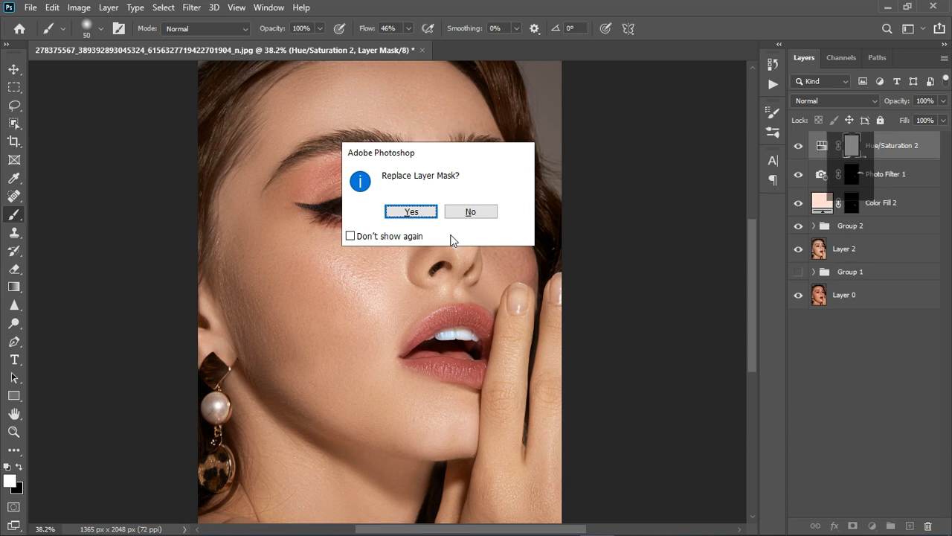
{"action": "left_click", "coordinate": [426, 211]}
Set the Hue/Saturation 2 layer's saturation to -89.
{"action": "double_click", "coordinate": [825, 148]}
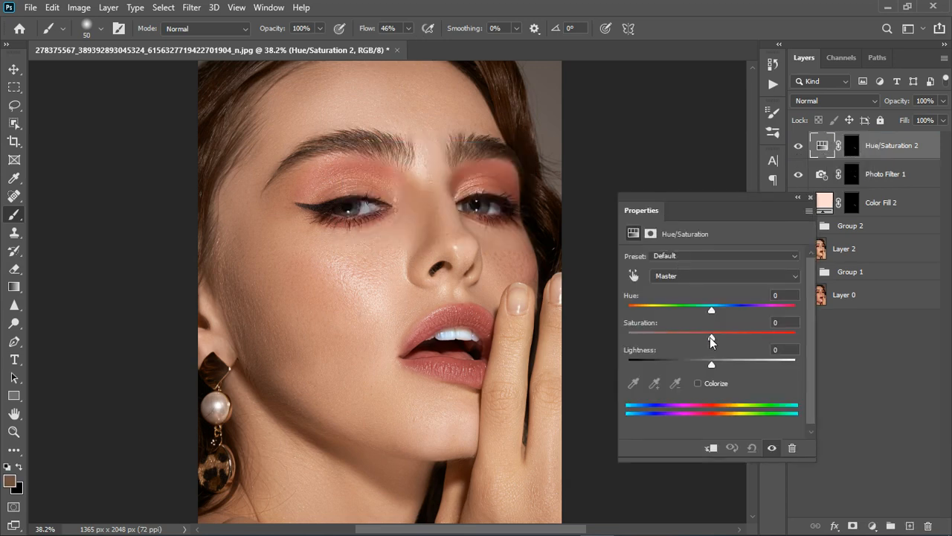
{"action": "left_click_drag", "start_coordinate": [712, 340], "coordinate": [636, 343]}
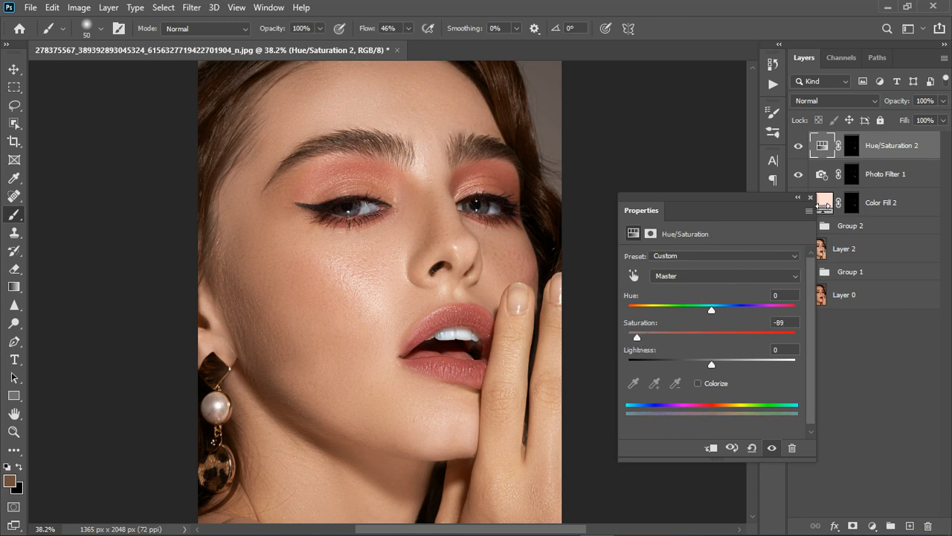
{"action": "left_click", "coordinate": [811, 198]}
Compare the teeth and eye whites with the Color Fill, Photo Filter and Hue/Saturation layers hidden and shown.
{"action": "left_click", "coordinate": [799, 203]}
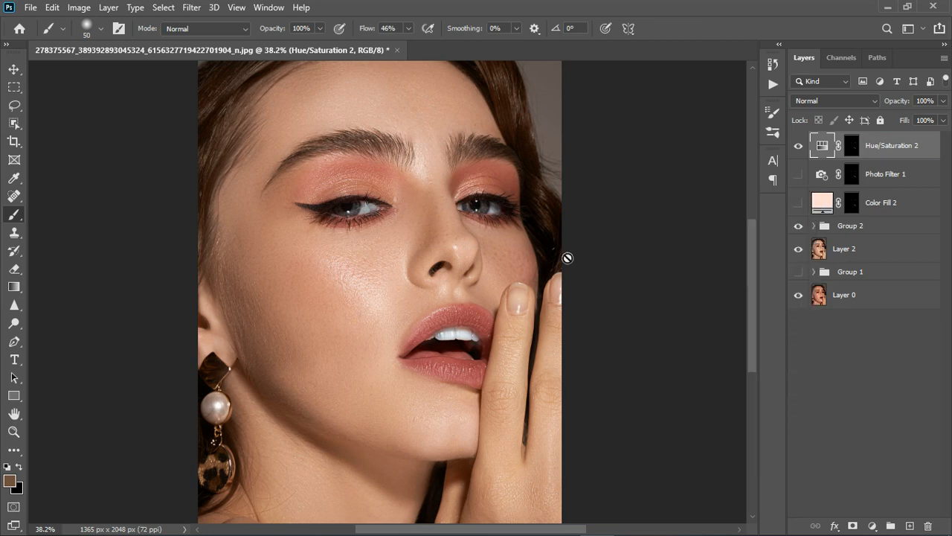
{"action": "left_click", "coordinate": [798, 146]}
{"action": "left_click", "coordinate": [799, 203]}
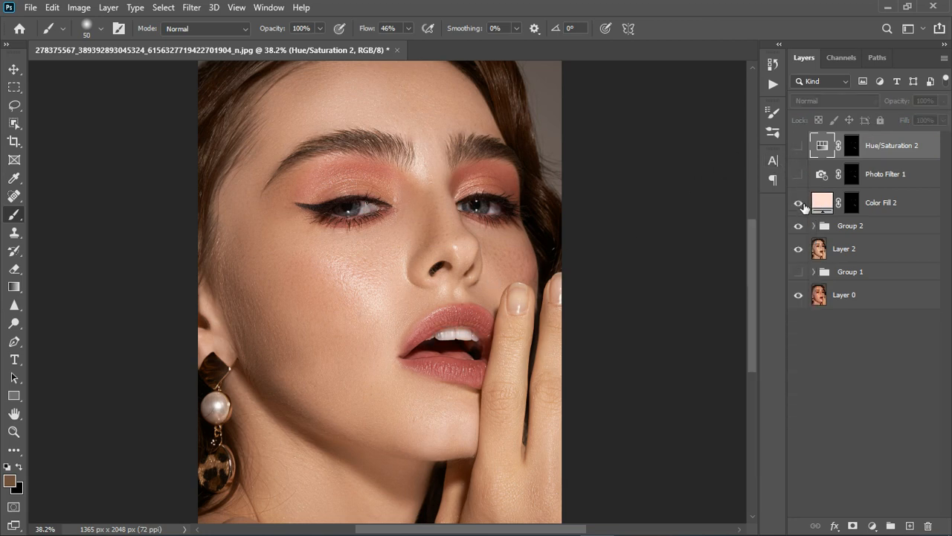
{"action": "scroll", "coordinate": [378, 219], "scroll_direction": "up", "scroll_amount": 4}
{"action": "scroll", "coordinate": [379, 225], "scroll_direction": "up", "scroll_amount": 2}
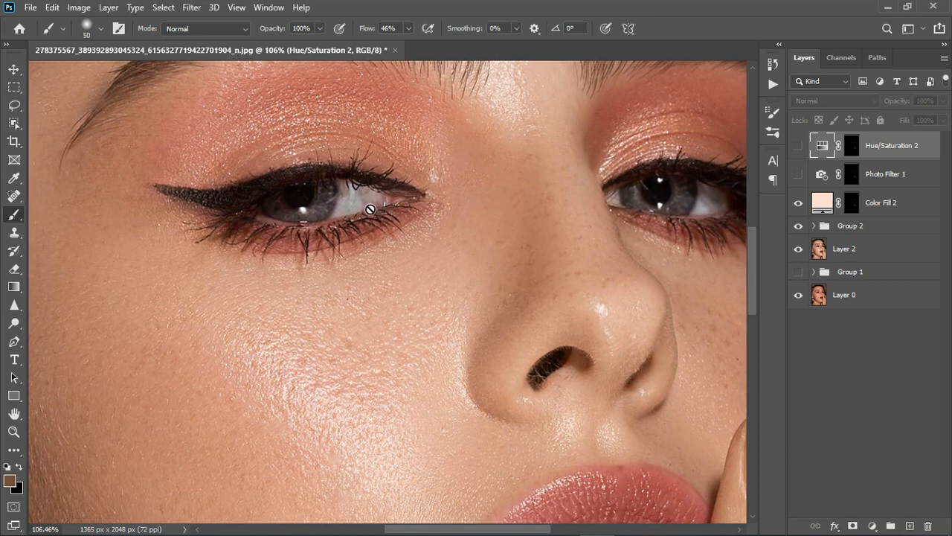
{"action": "left_click", "coordinate": [799, 174]}
{"action": "left_click", "coordinate": [799, 148]}
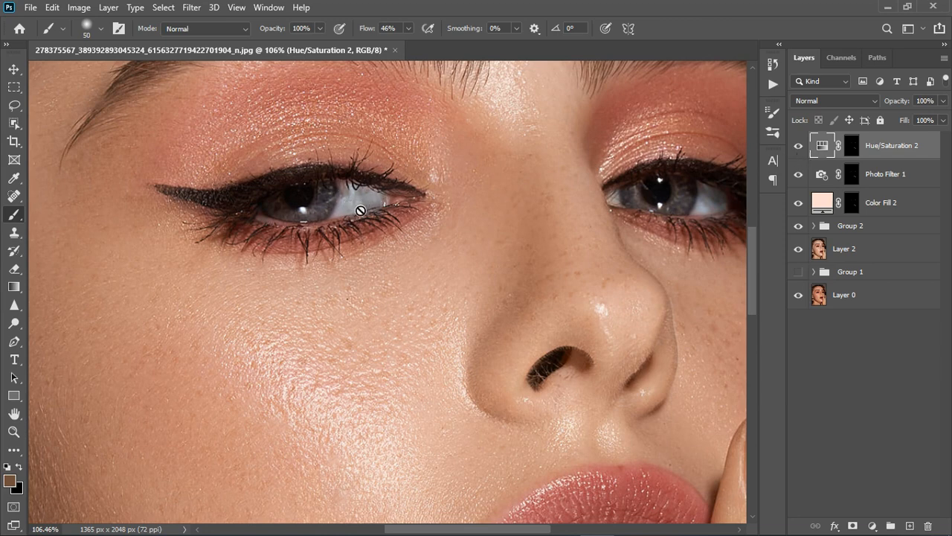
Adjust the Hue/Saturation 2 layer's saturation to -87.
{"action": "double_click", "coordinate": [829, 149]}
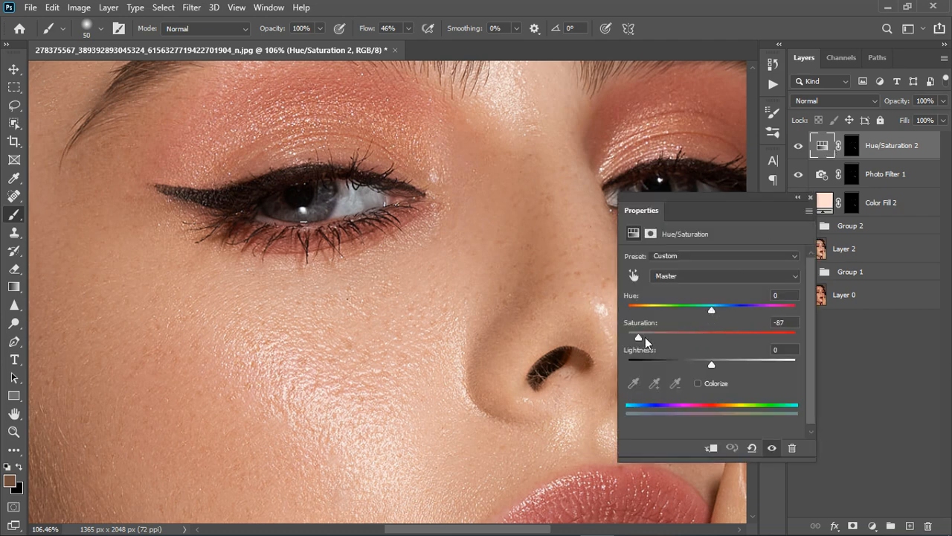
{"action": "left_click", "coordinate": [811, 198]}
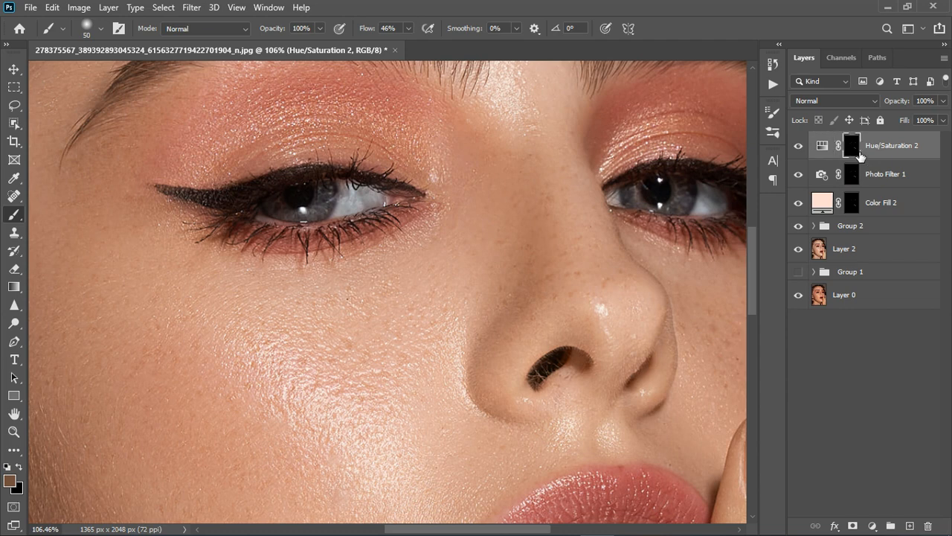
Refine the Hue/Saturation 2 mask by painting black over the dark mouth corner and lip edge beside the teeth.
{"action": "left_click", "coordinate": [852, 146]}
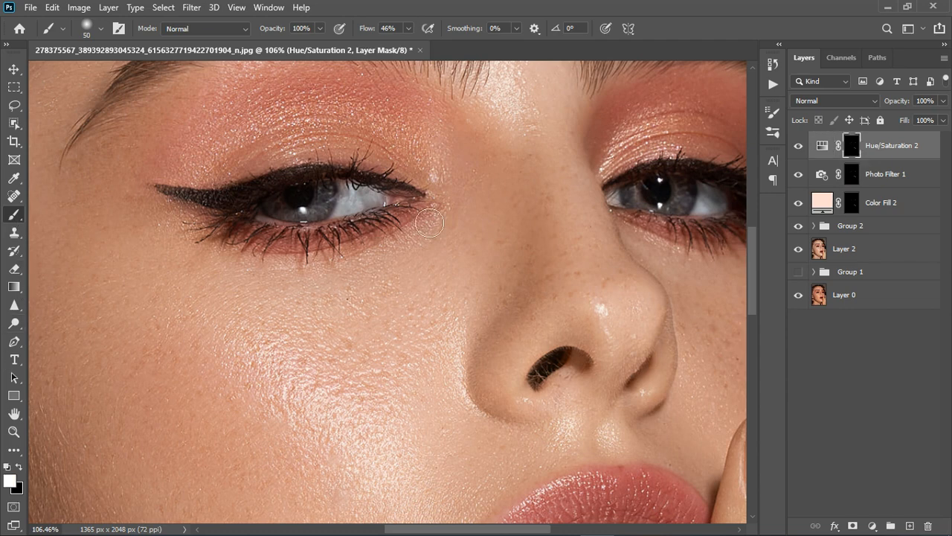
{"action": "scroll", "coordinate": [457, 283], "scroll_direction": "down", "scroll_amount": 5}
{"action": "scroll", "coordinate": [548, 419], "scroll_direction": "up", "scroll_amount": 5}
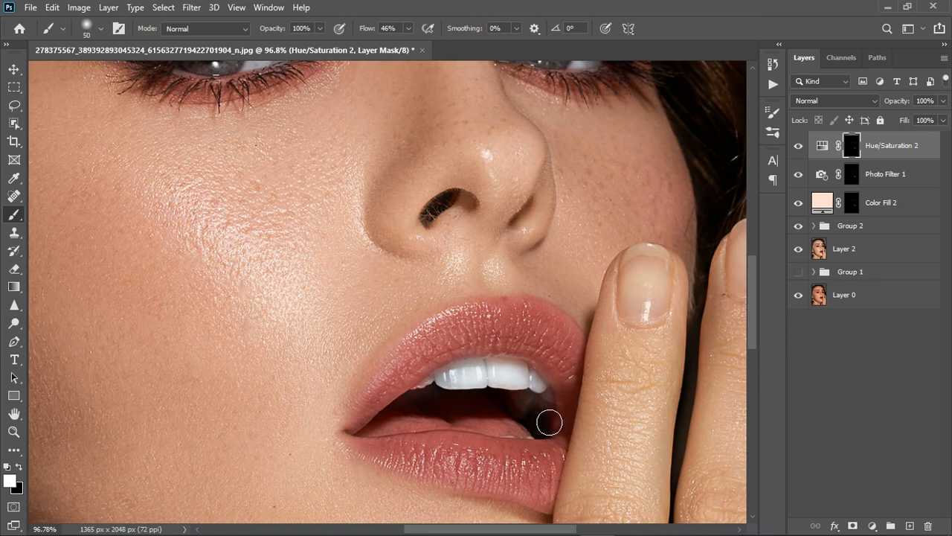
{"action": "left_click_drag", "start_coordinate": [550, 422], "coordinate": [542, 421]}
{"action": "left_click_drag", "start_coordinate": [571, 387], "coordinate": [582, 414]}
{"action": "key", "text": "x"}
{"action": "left_click_drag", "start_coordinate": [571, 386], "coordinate": [584, 429]}
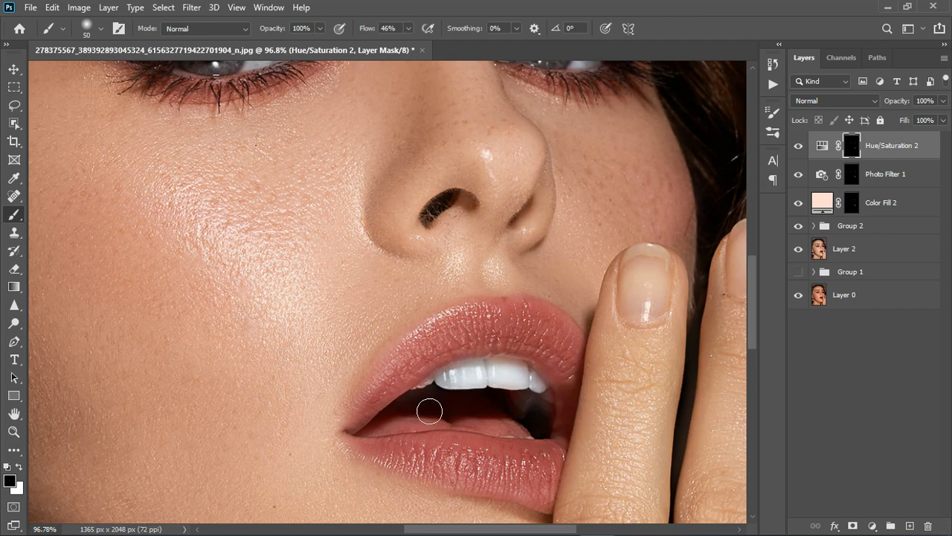
Paint black on the Photo Filter 1 mask around the mouth corner beside the teeth, and select the Color Fill 2 mask.
{"action": "left_click", "coordinate": [860, 178]}
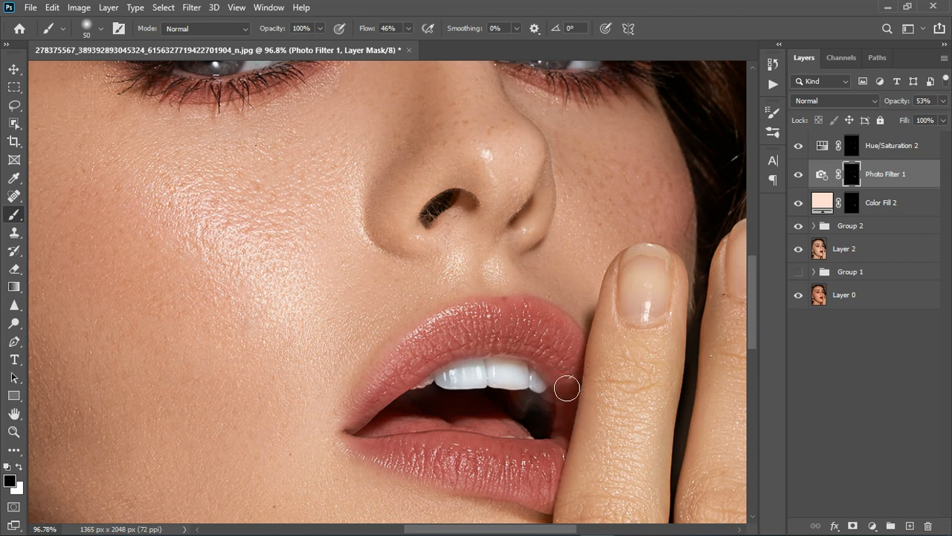
{"action": "mouse_move", "coordinate": [566, 388]}
{"action": "left_mouse_down"}
{"action": "mouse_move", "coordinate": [530, 357]}
{"action": "mouse_move", "coordinate": [558, 440]}
{"action": "mouse_move", "coordinate": [527, 426]}
{"action": "left_mouse_up"}
{"action": "left_click", "coordinate": [862, 205]}
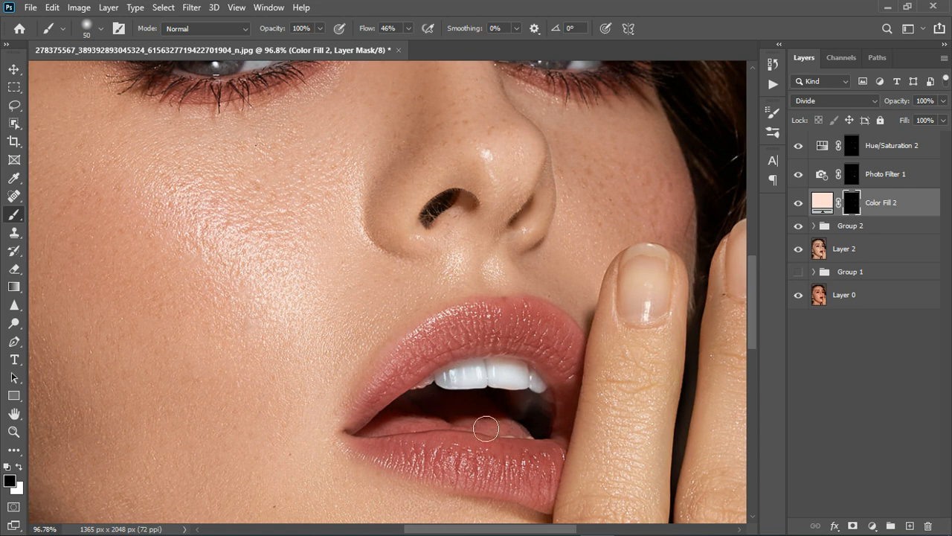
{"action": "scroll", "coordinate": [487, 425], "scroll_direction": "down", "scroll_amount": 5}
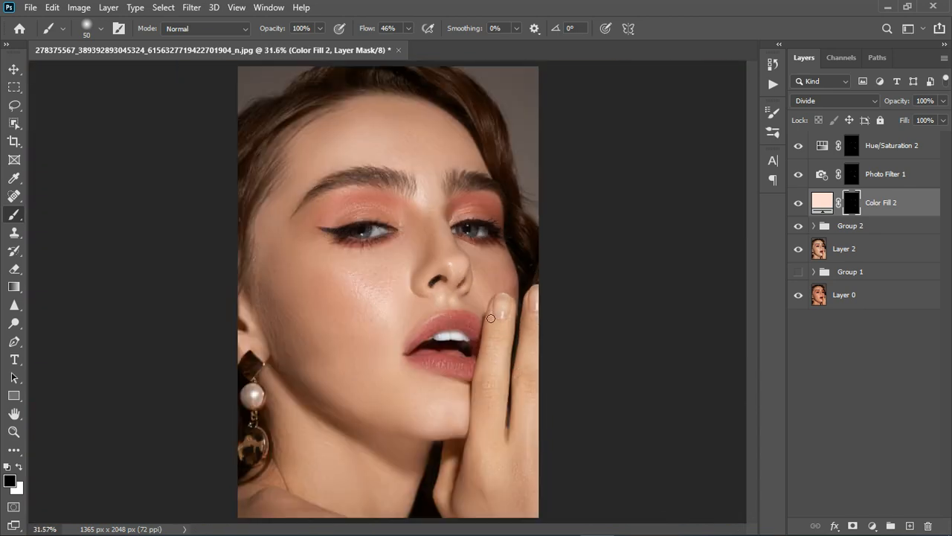
Group the Color Fill 2, Photo Filter 1 and Hue/Saturation 2 layers.
{"action": "left_click", "coordinate": [903, 152], "text": "ctrl"}
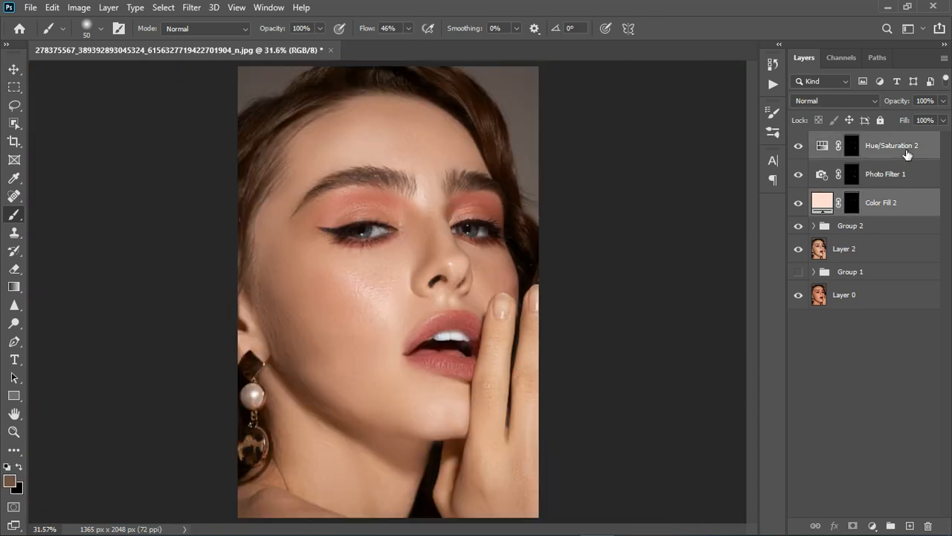
{"action": "left_click", "coordinate": [901, 181], "text": "ctrl"}
{"action": "left_click", "coordinate": [891, 525]}
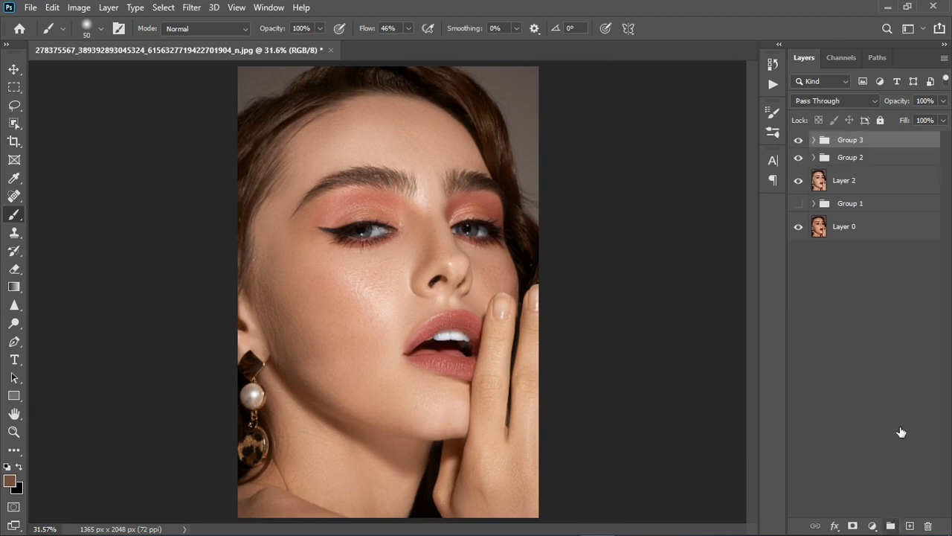
Reduce the opacity of the teeth-and-eye whitening group to 79%.
{"action": "left_click", "coordinate": [943, 100]}
{"action": "left_click_drag", "start_coordinate": [944, 118], "coordinate": [926, 121]}
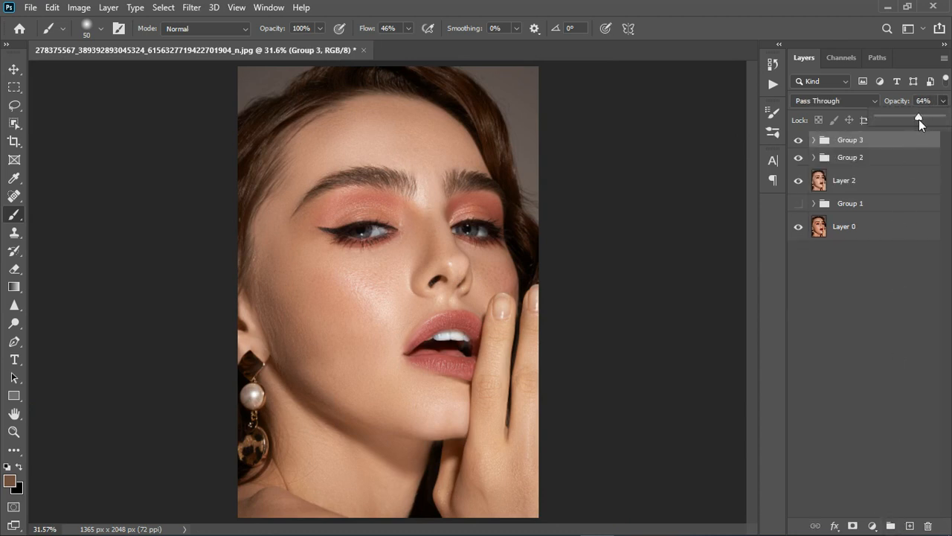
{"action": "left_click_drag", "start_coordinate": [925, 120], "coordinate": [929, 119]}
{"action": "scroll", "coordinate": [459, 255], "scroll_direction": "up", "scroll_amount": 3}
{"action": "scroll", "coordinate": [459, 254], "scroll_direction": "down", "scroll_amount": 3}
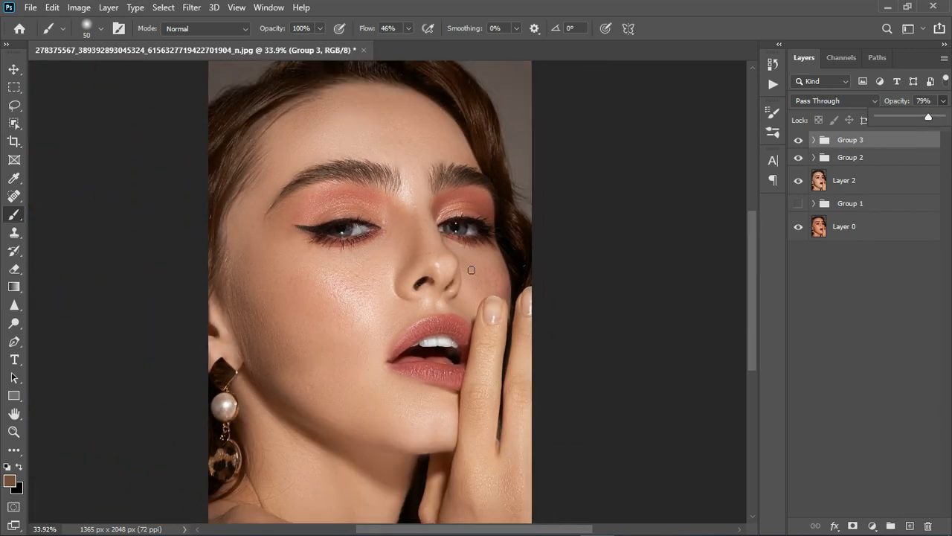
{"action": "scroll", "coordinate": [468, 275], "scroll_direction": "down", "scroll_amount": 1}
{"action": "left_click", "coordinate": [898, 149]}
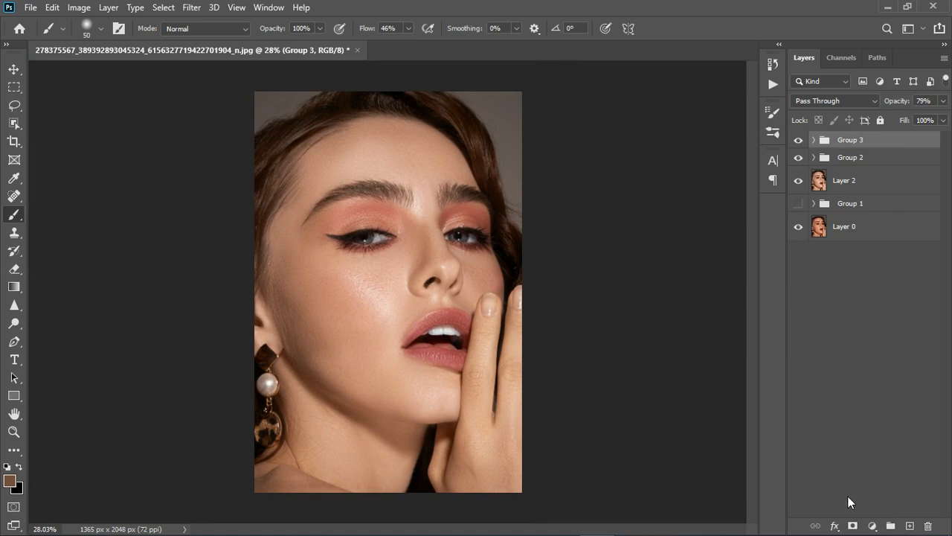
Add a Photo Filter adjustment layer above Group 3, using Warming Filter (85) at 25% density.
{"action": "left_click", "coordinate": [872, 525]}
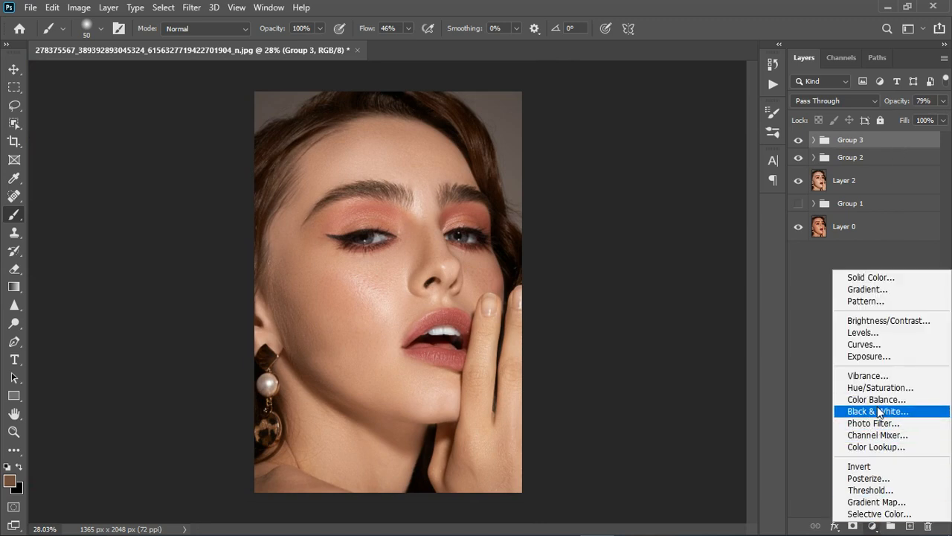
{"action": "left_click", "coordinate": [878, 423]}
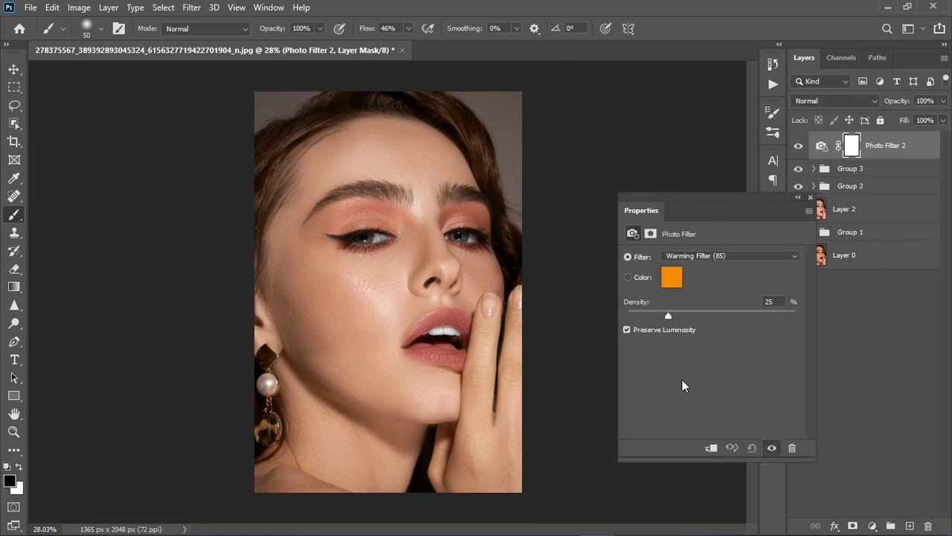
{"action": "left_click", "coordinate": [810, 197]}
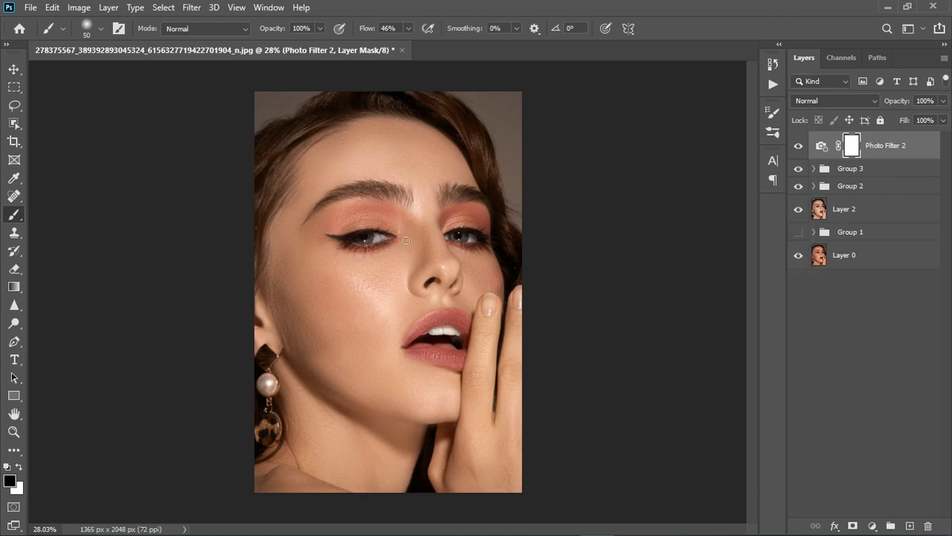
{"action": "scroll", "coordinate": [394, 217], "scroll_direction": "up", "scroll_amount": 4}
{"action": "scroll", "coordinate": [393, 216], "scroll_direction": "down", "scroll_amount": 4}
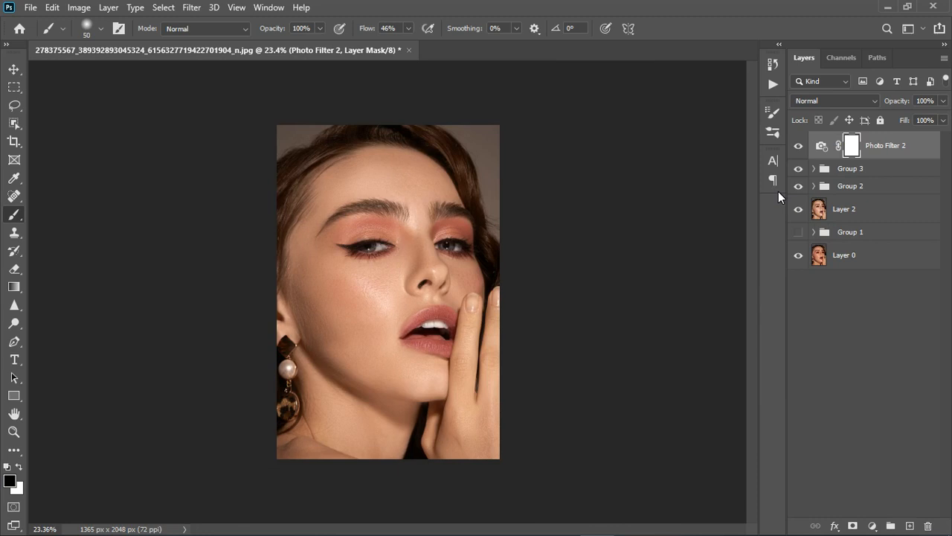
Add an Exposure adjustment layer above Photo Filter 2 and set its gamma correction to 0.87.
{"action": "left_click", "coordinate": [872, 526]}
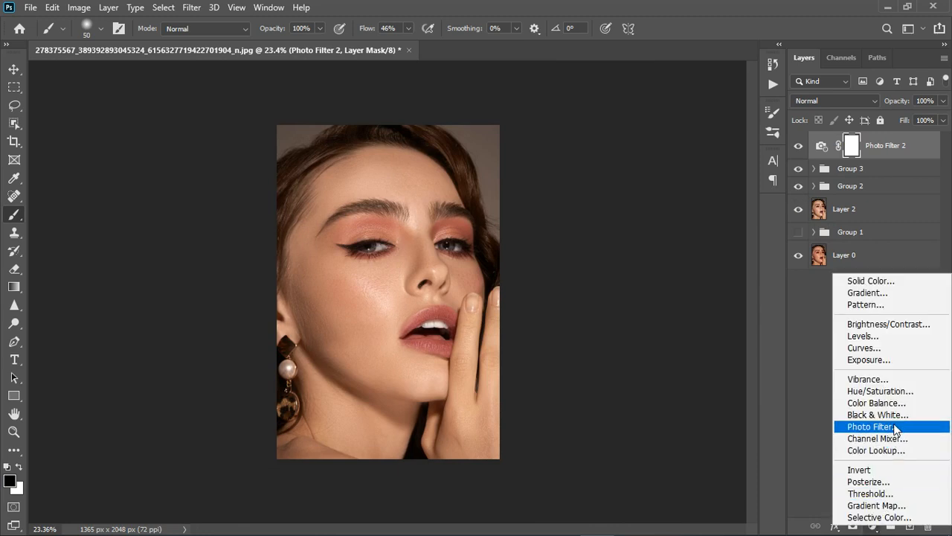
{"action": "left_click", "coordinate": [884, 361]}
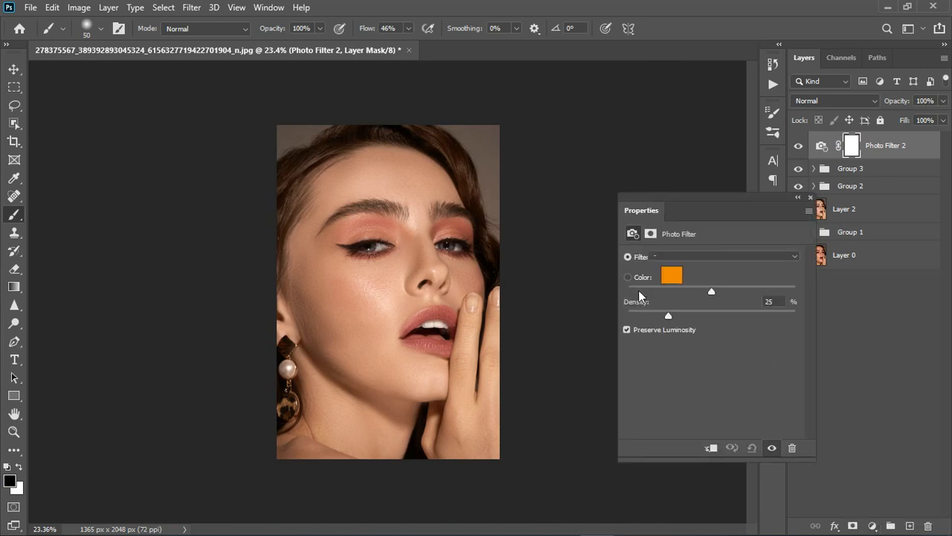
{"action": "left_click_drag", "start_coordinate": [711, 344], "coordinate": [720, 344]}
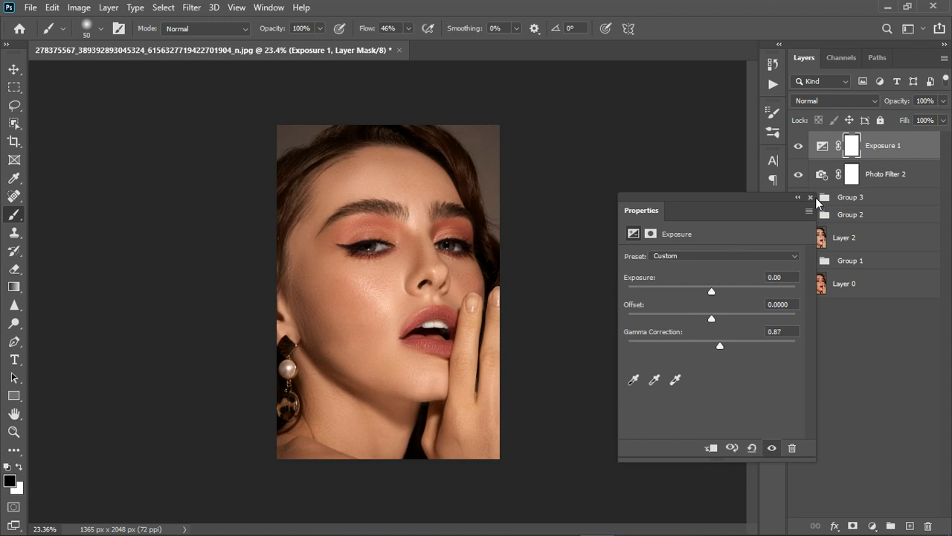
Add a Curves adjustment layer above Exposure 1 and move the RGB white point slightly inward to brighten the highlights.
{"action": "left_click", "coordinate": [873, 526]}
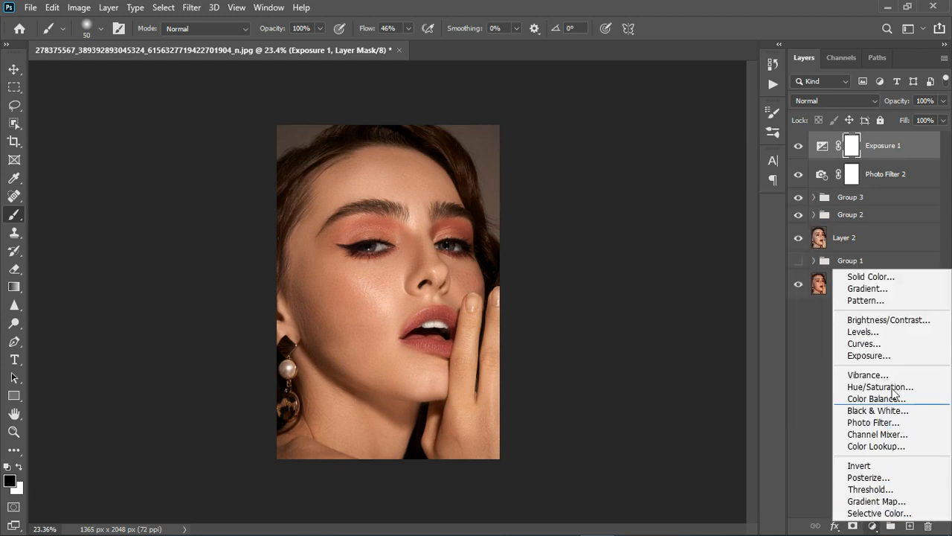
{"action": "left_click", "coordinate": [885, 345]}
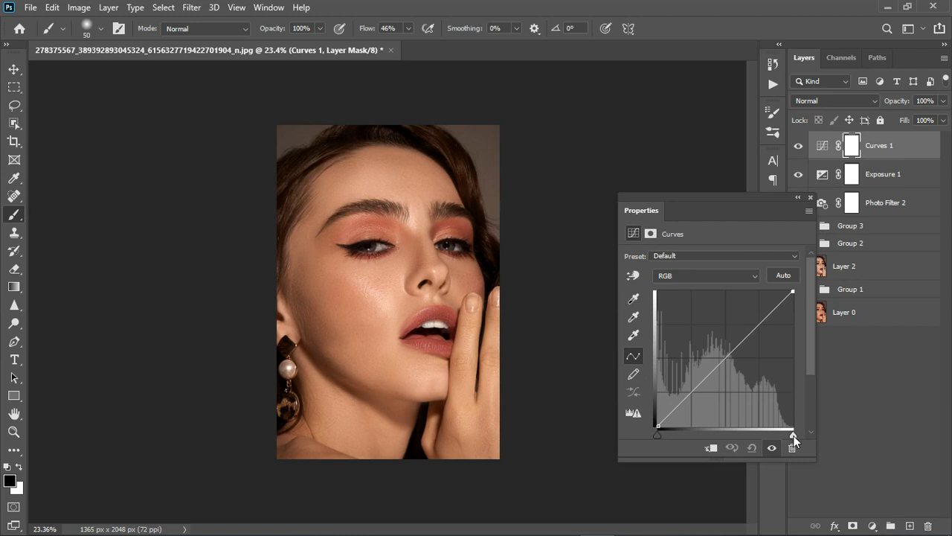
{"action": "left_click_drag", "start_coordinate": [793, 435], "coordinate": [789, 435]}
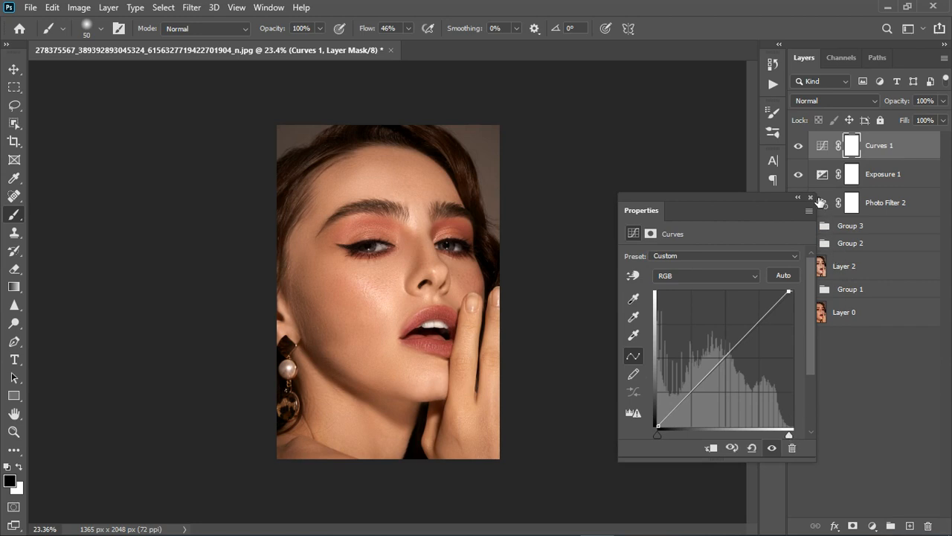
{"action": "left_click", "coordinate": [797, 197]}
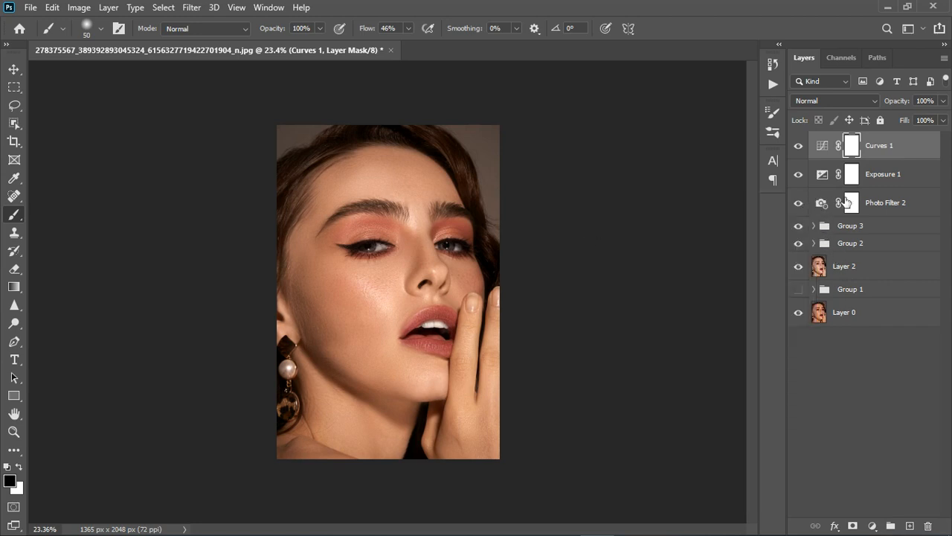
Add a Vibrance adjustment layer above Curves 1 and set its vibrance to +18.
{"action": "left_click", "coordinate": [872, 526]}
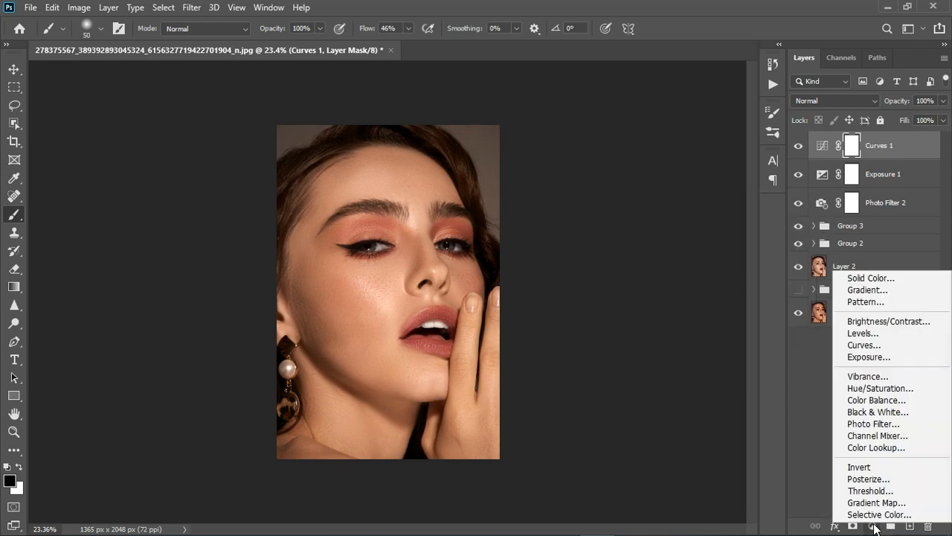
{"action": "left_click", "coordinate": [868, 375]}
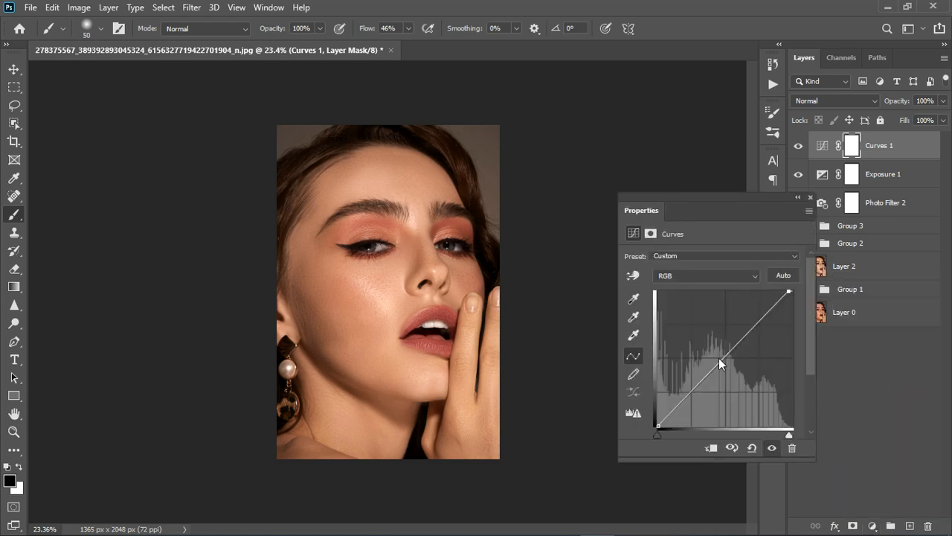
{"action": "left_click_drag", "start_coordinate": [714, 271], "coordinate": [722, 271]}
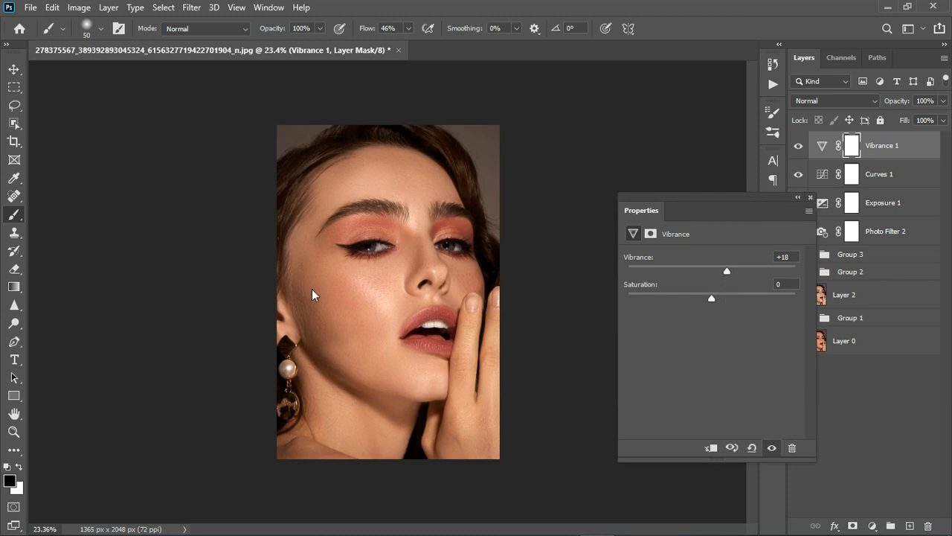
{"action": "left_click", "coordinate": [810, 198]}
Stamp all visible layers into a new merged layer above Vibrance 1.
{"action": "scroll", "coordinate": [342, 277], "scroll_direction": "up", "scroll_amount": 2}
{"action": "scroll", "coordinate": [348, 277], "scroll_direction": "up", "scroll_amount": 4}
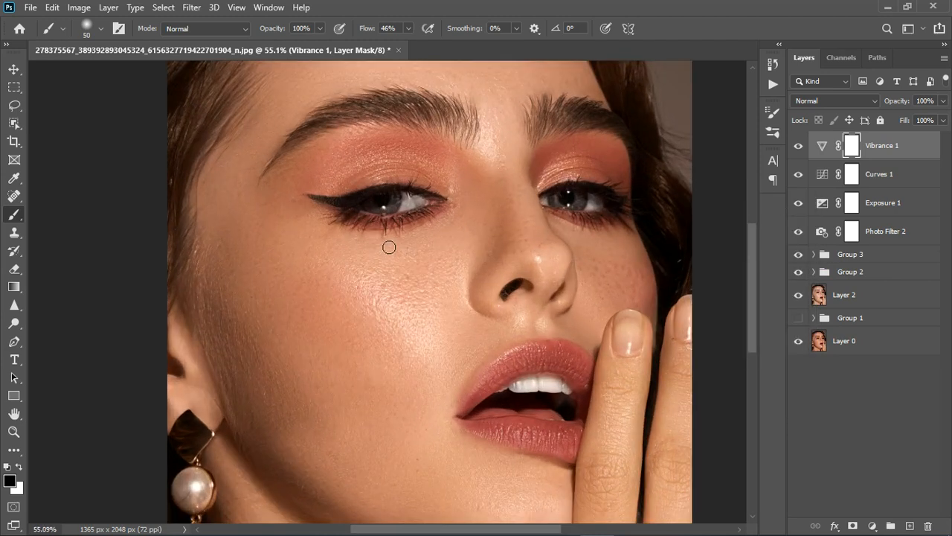
{"action": "scroll", "coordinate": [388, 246], "scroll_direction": "down", "scroll_amount": 6}
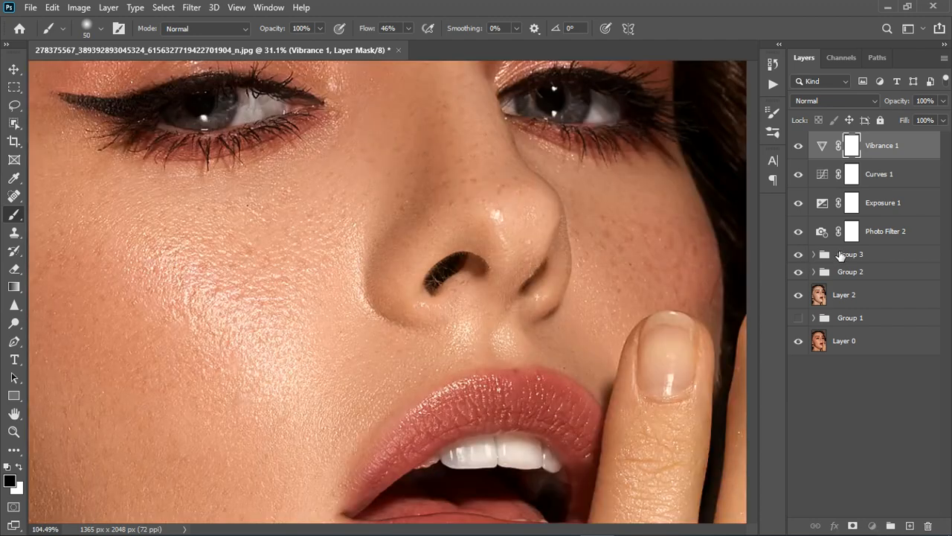
{"action": "left_click", "coordinate": [841, 255], "text": "shift"}
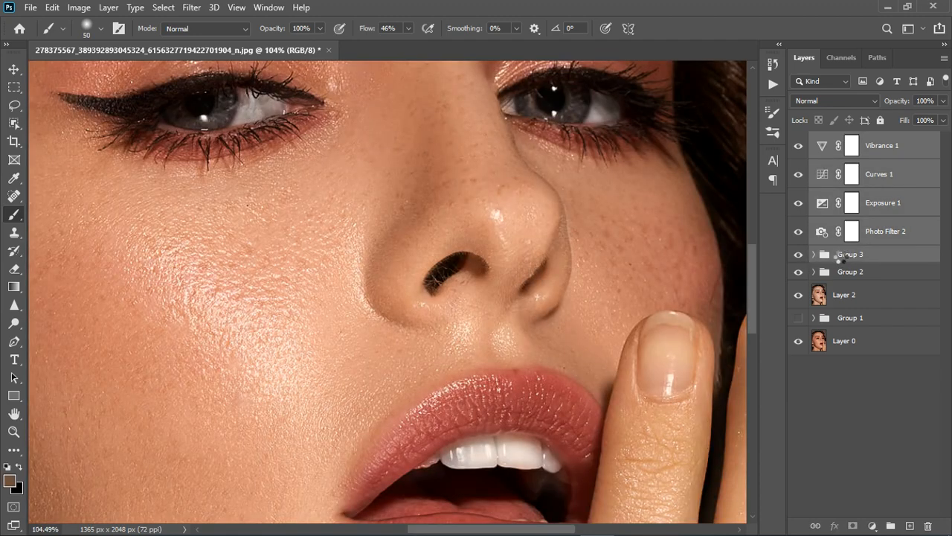
{"action": "key", "text": "ctrl+alt+shift+e"}
{"action": "scroll", "coordinate": [424, 285], "scroll_direction": "down", "scroll_amount": 6}
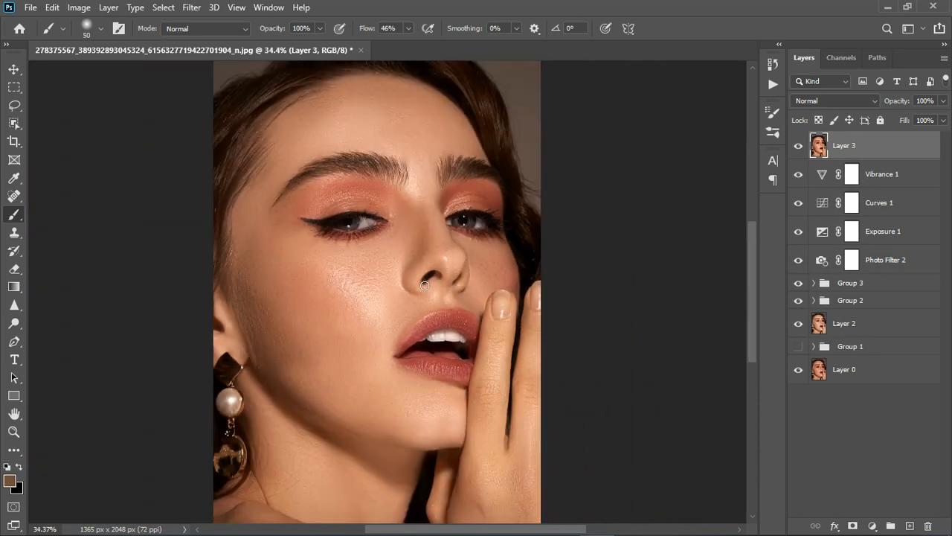
{"action": "scroll", "coordinate": [424, 284], "scroll_direction": "down", "scroll_amount": 1}
Group the adjustment layers from Vibrance 1 down to Photo Filter 2 beneath the merged layer.
{"action": "left_click", "coordinate": [898, 181]}
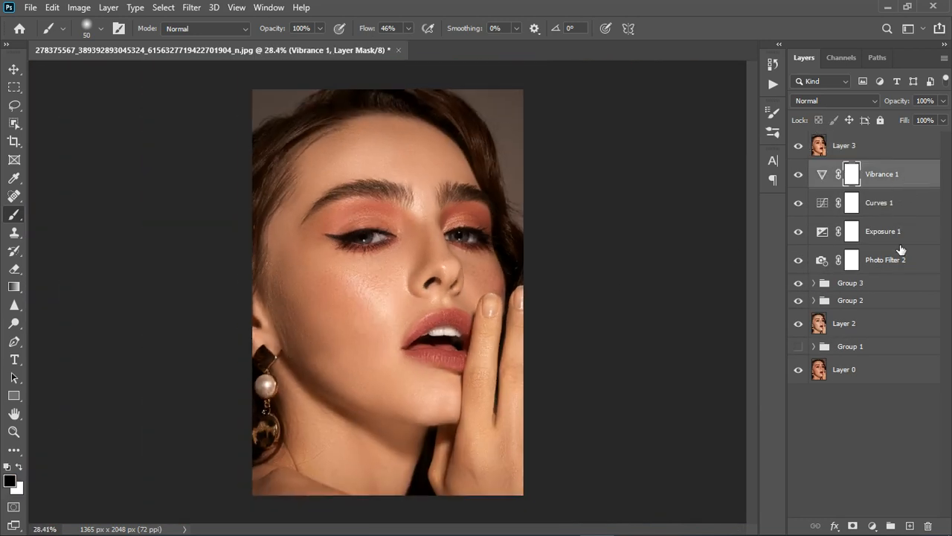
{"action": "left_click", "coordinate": [900, 259], "text": "shift"}
{"action": "left_click", "coordinate": [891, 525]}
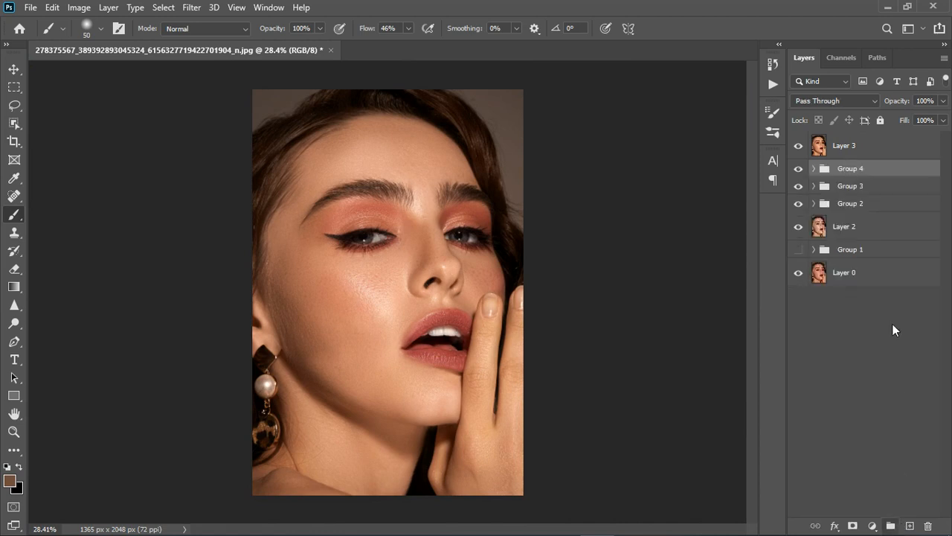
Hide Groups 4, 3 and 2 and Layer 2, and toggle Layer 3 to compare the retouch with the original.
{"action": "left_click_drag", "start_coordinate": [798, 168], "coordinate": [793, 229]}
{"action": "scroll", "coordinate": [517, 221], "scroll_direction": "down", "scroll_amount": 1}
{"action": "scroll", "coordinate": [461, 263], "scroll_direction": "up", "scroll_amount": 1}
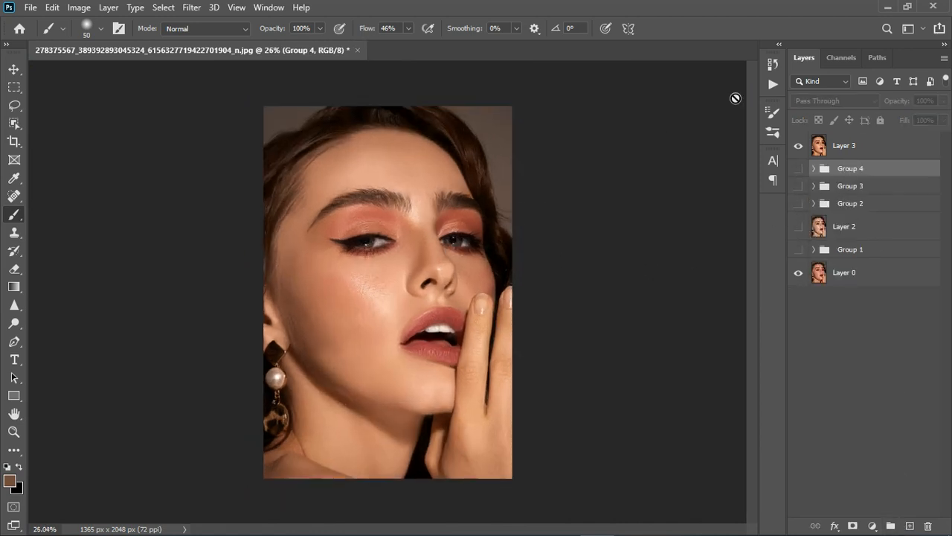
{"action": "left_click", "coordinate": [800, 147]}
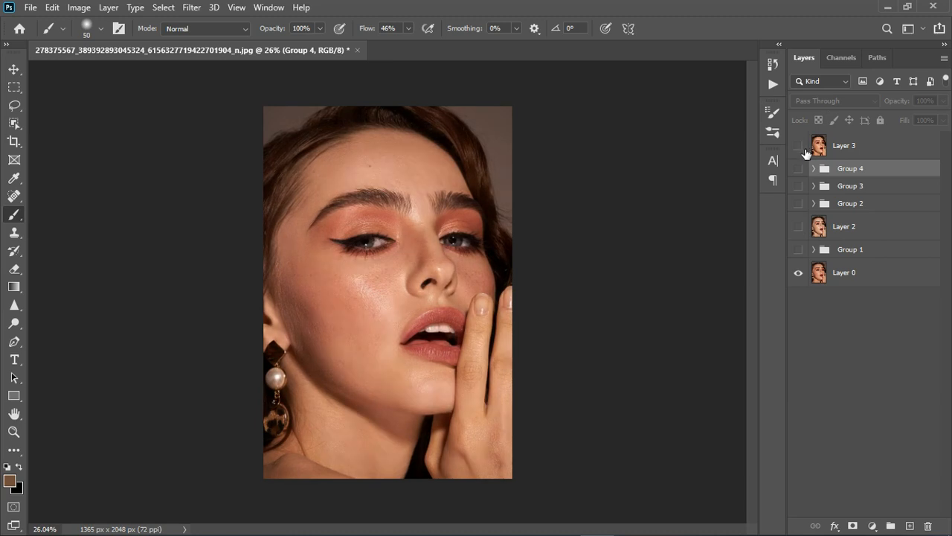
{"action": "left_click", "coordinate": [799, 147]}
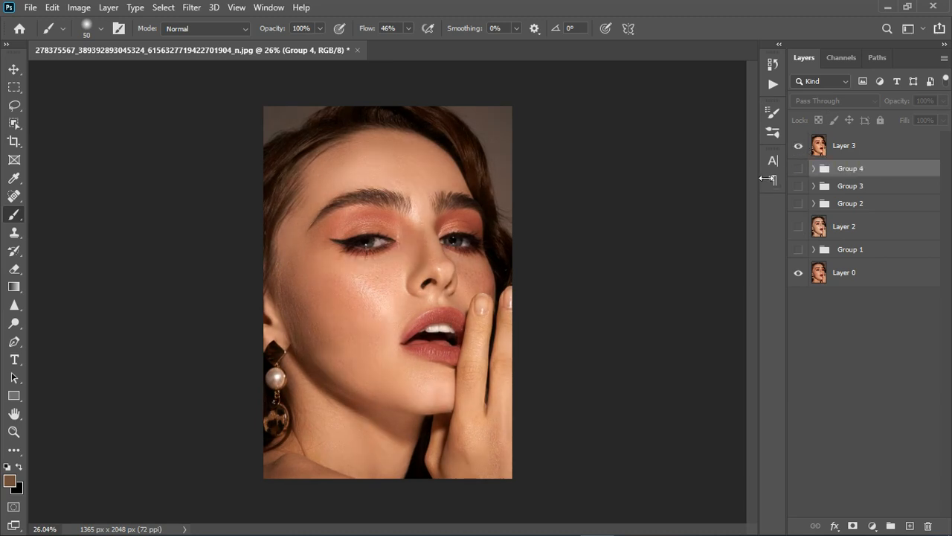